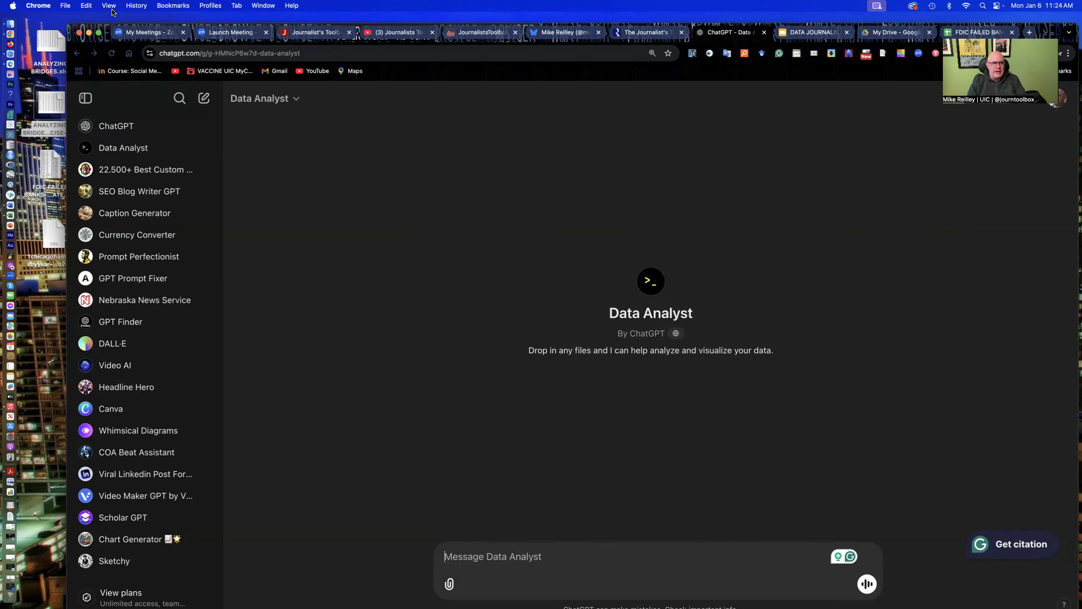
Ask Data Analyst "Tell me what you do well. What are your core competencies?".
{"action": "left_click_drag", "start_coordinate": [107, 31], "coordinate": [113, 24]}
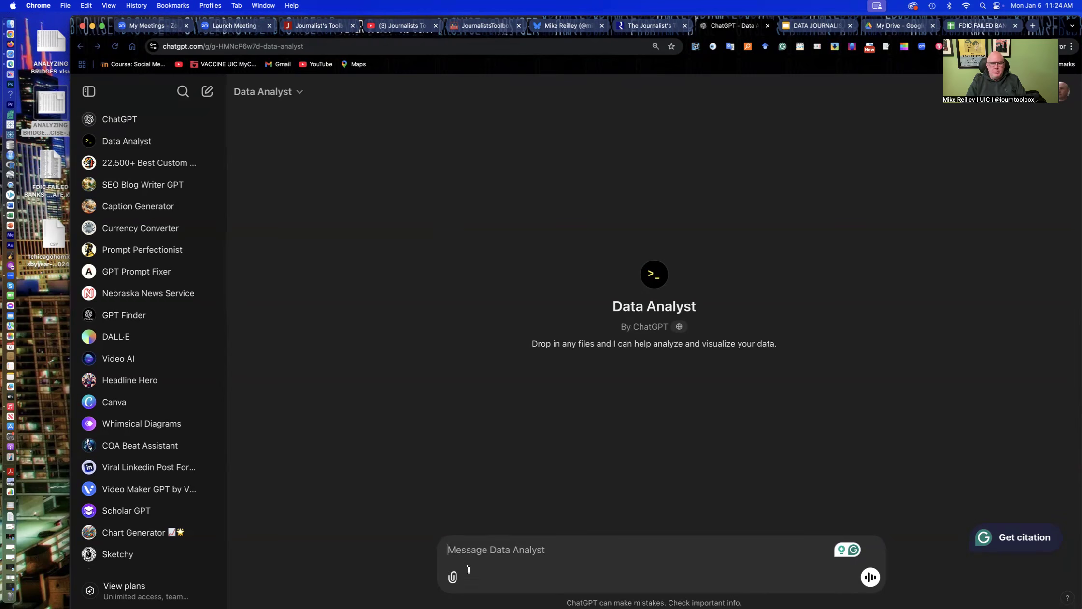
{"action": "type", "text": "Tell me what you do well. What are your core competencies?"}
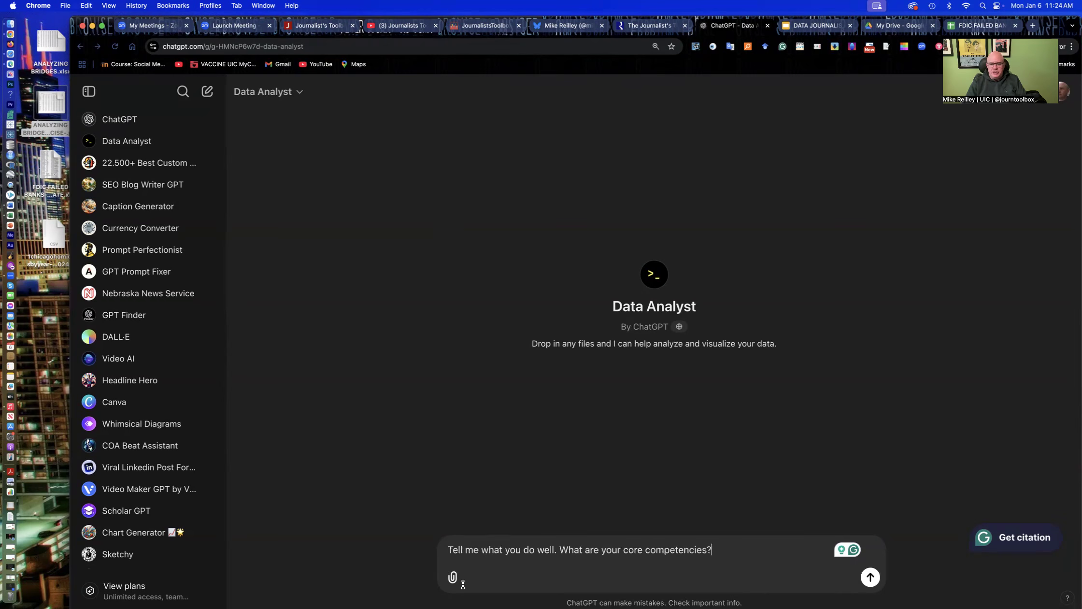
{"action": "left_click", "coordinate": [869, 577]}
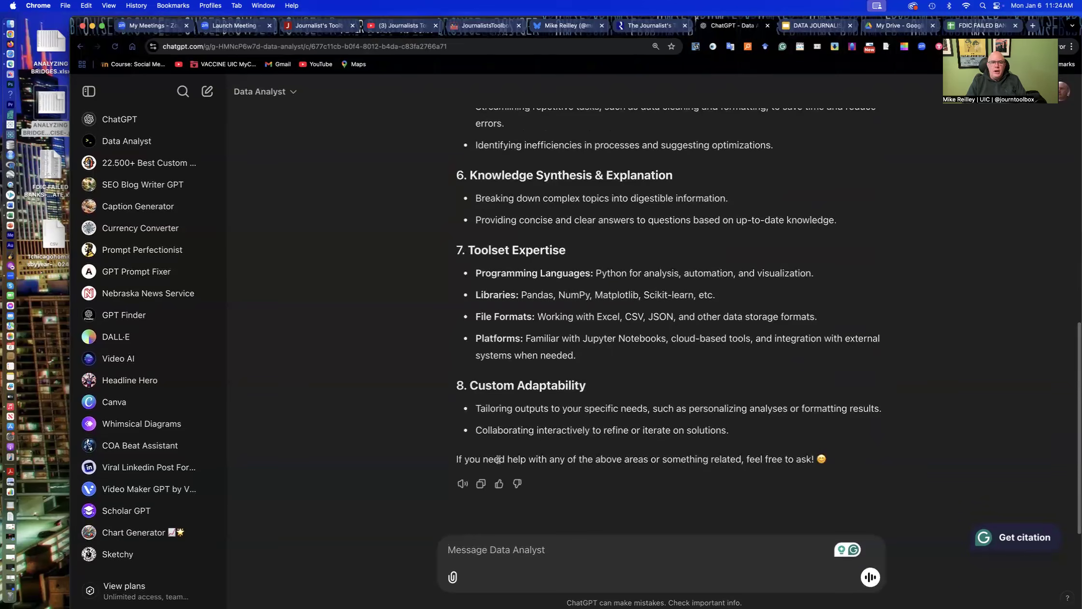
Read through the reply's numbered list of core competencies, from data analysis to custom adaptability.
{"action": "scroll", "coordinate": [498, 459], "scroll_direction": "up", "scroll_amount": 15}
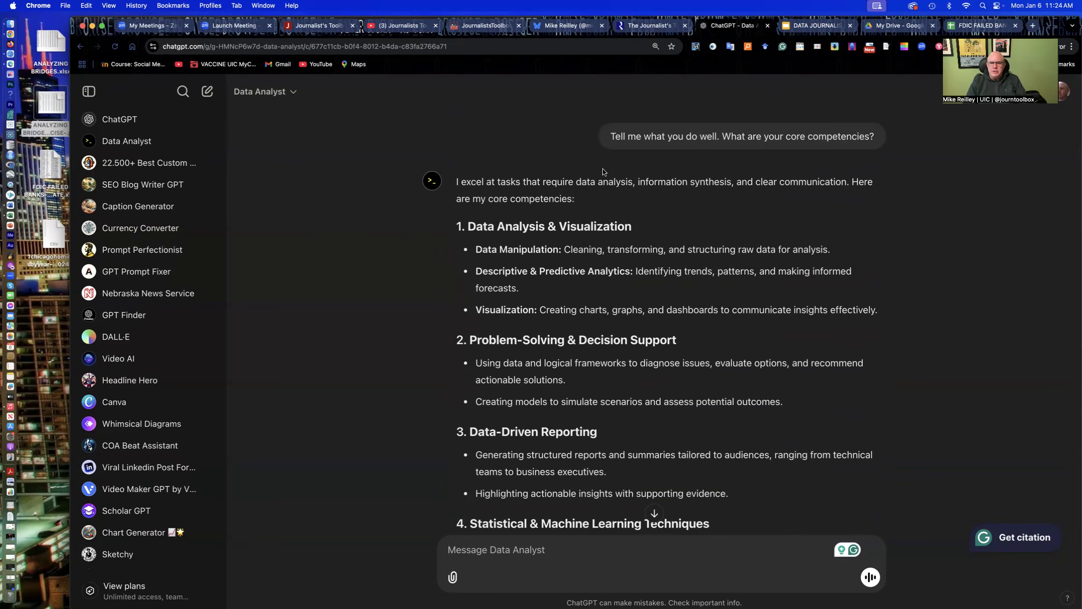
{"action": "scroll", "coordinate": [552, 404], "scroll_direction": "down", "scroll_amount": 10}
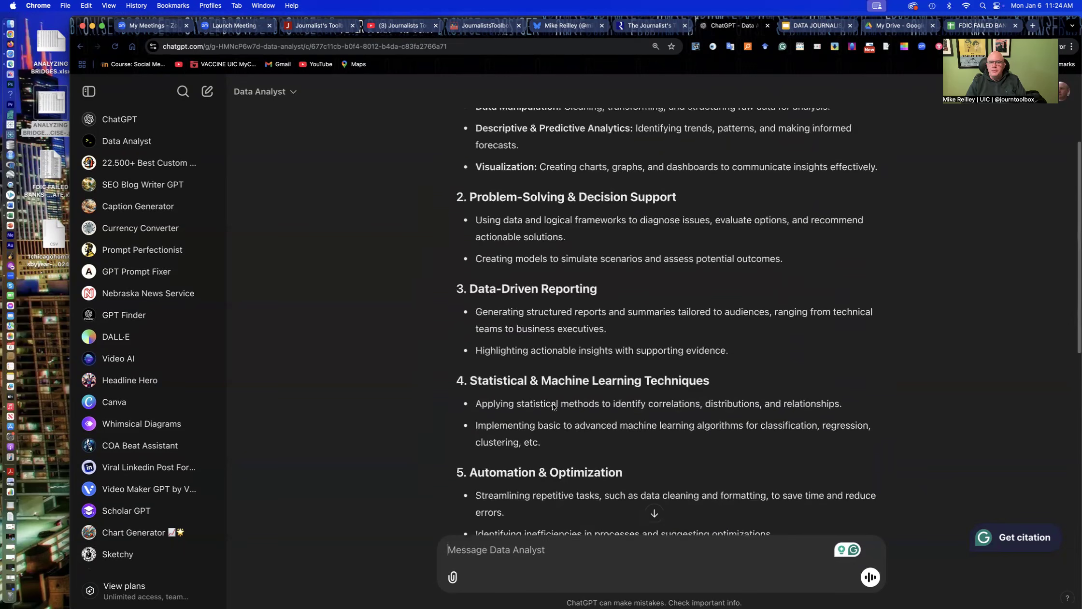
{"action": "scroll", "coordinate": [549, 406], "scroll_direction": "down", "scroll_amount": 2}
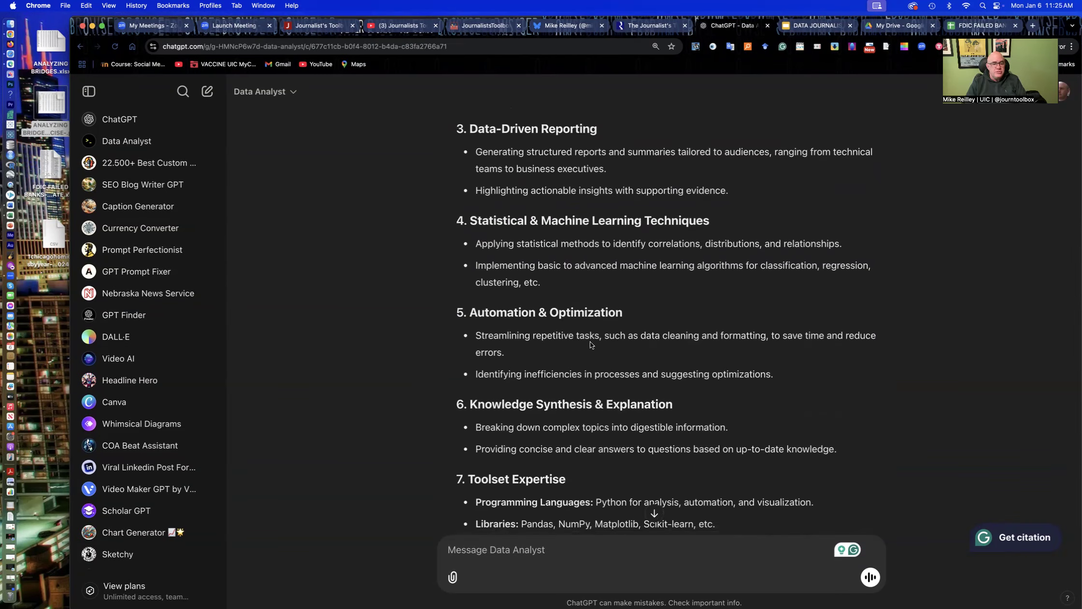
{"action": "scroll", "coordinate": [665, 305], "scroll_direction": "down", "scroll_amount": 3}
{"action": "scroll", "coordinate": [654, 301], "scroll_direction": "down", "scroll_amount": 7}
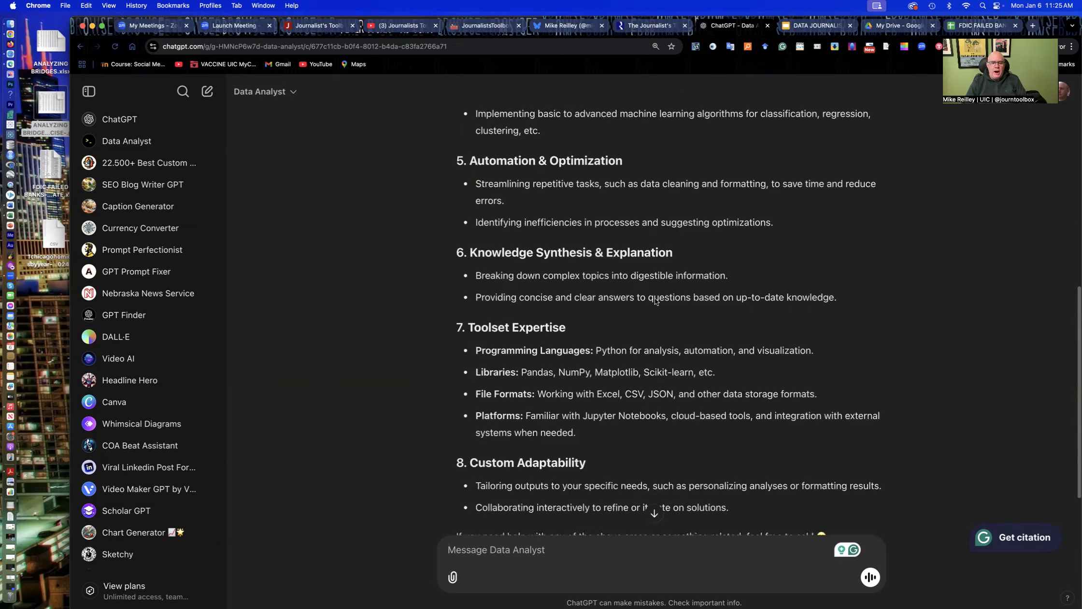
{"action": "scroll", "coordinate": [655, 299], "scroll_direction": "up", "scroll_amount": 20}
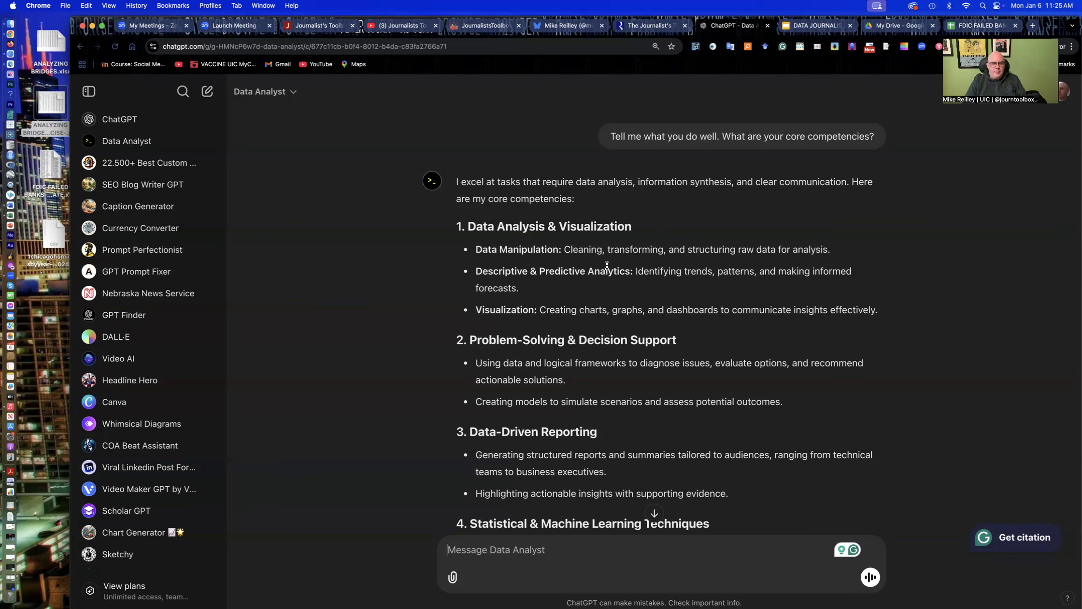
Ask Data Analyst "What filetypes do you support?".
{"action": "type", "text": "W"}
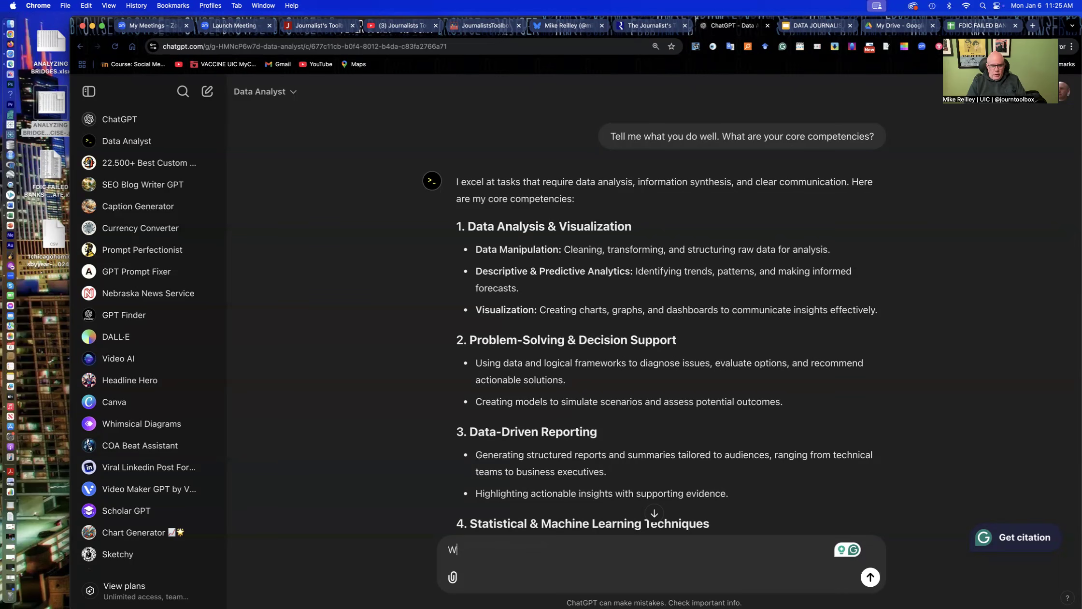
{"action": "type", "text": "hat filetypes do you su"}
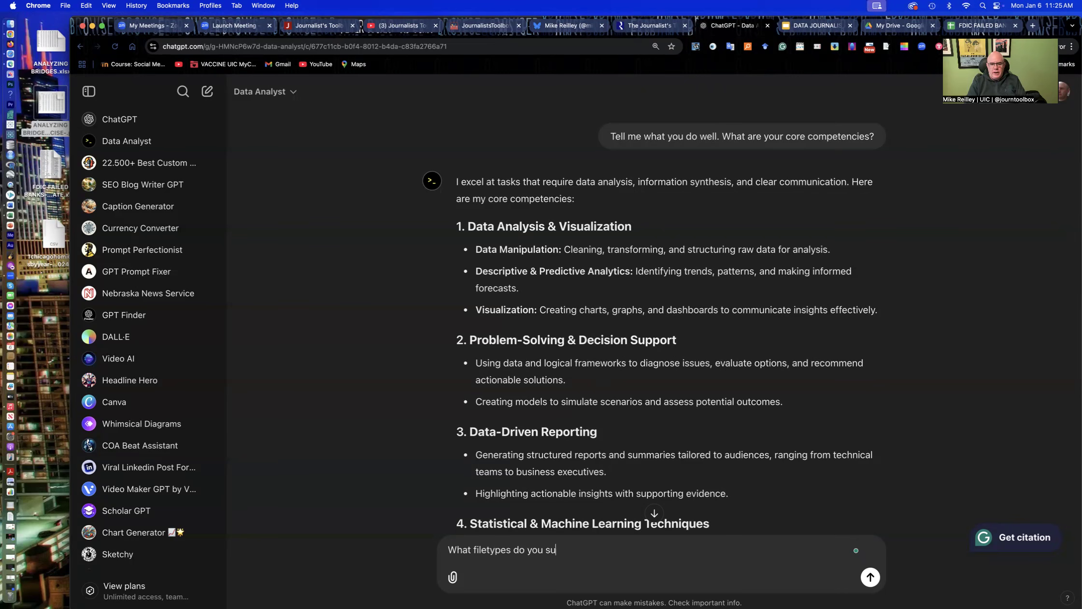
{"action": "type", "text": "pport?"}
{"action": "key", "text": "Return"}
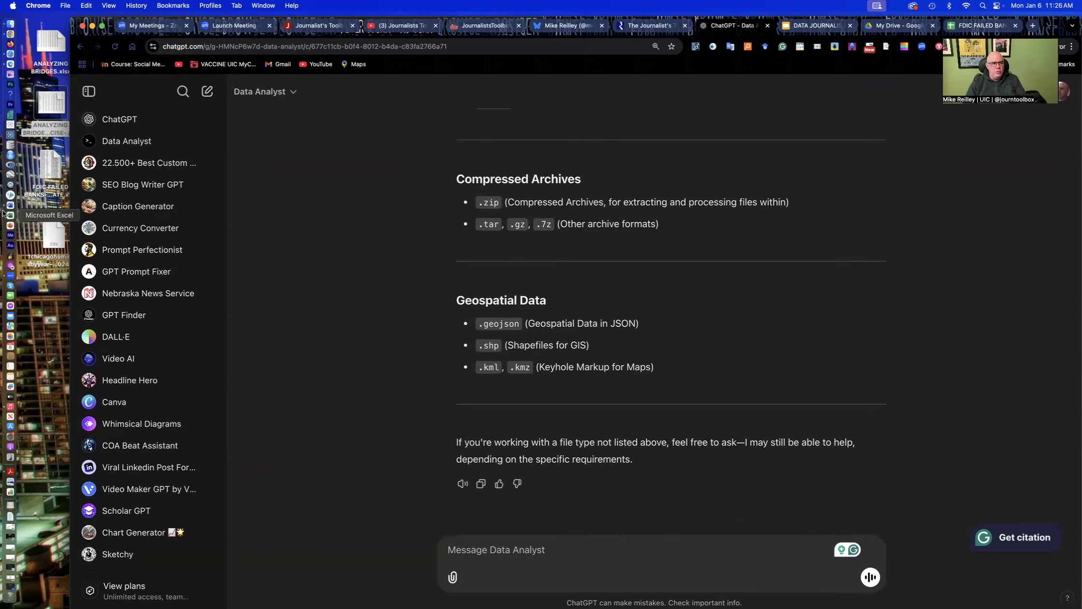
Open the FDIC FAILED BANKS-UPDATE workbook from the desktop in Excel to examine its data, and minimize it.
{"action": "left_click", "coordinate": [48, 167]}
{"action": "double_click", "coordinate": [48, 166]}
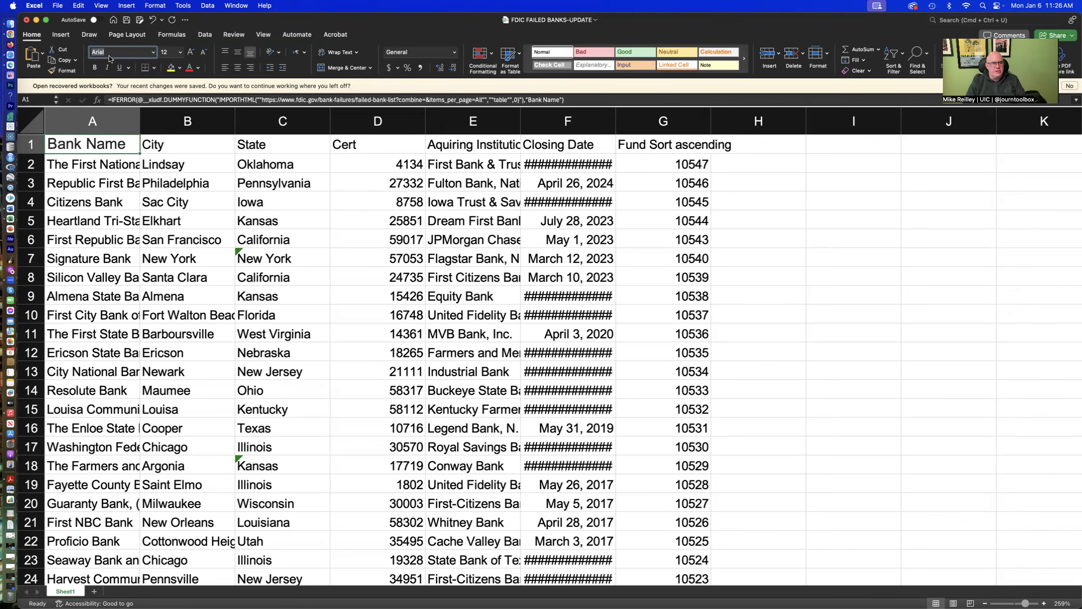
{"action": "left_click", "coordinate": [36, 20]}
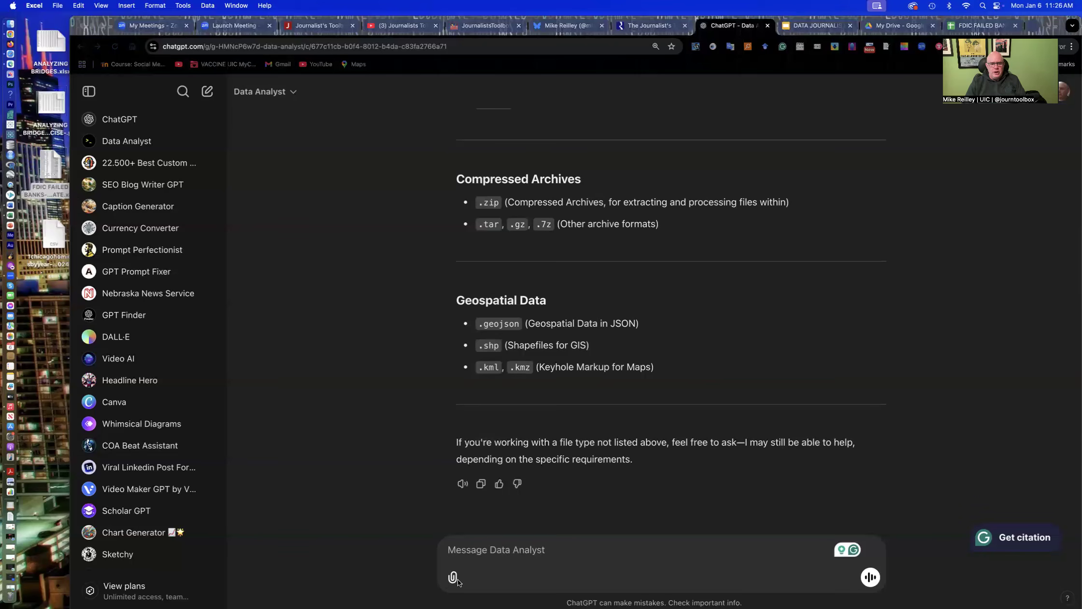
Attach FDIC FAILED BANKS-UPDATE.xlsx from the computer's Desktop folder to the chat message.
{"action": "left_click", "coordinate": [456, 581]}
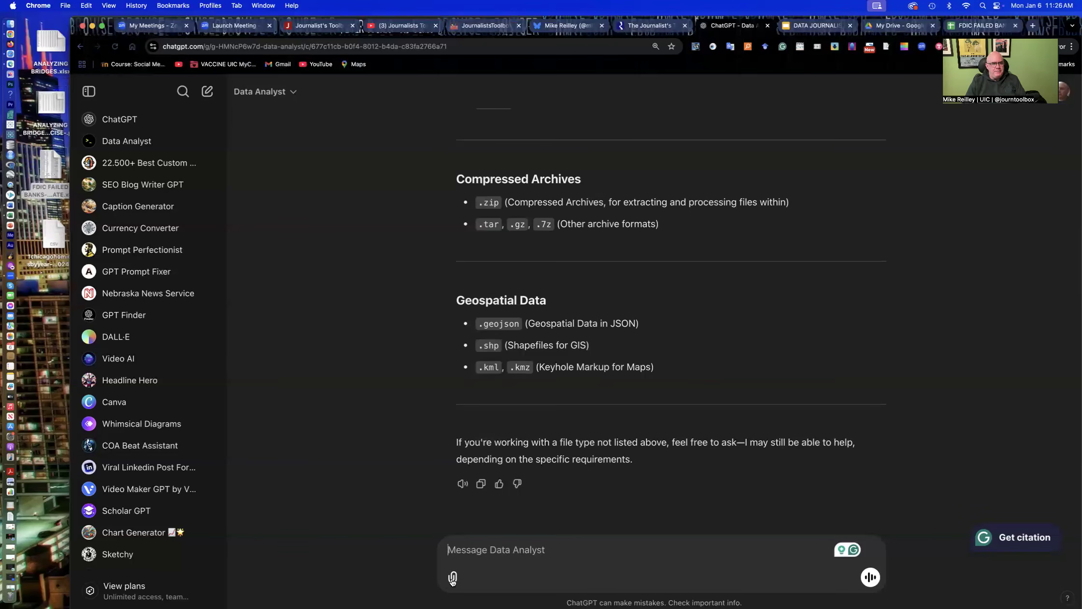
{"action": "left_click", "coordinate": [453, 578]}
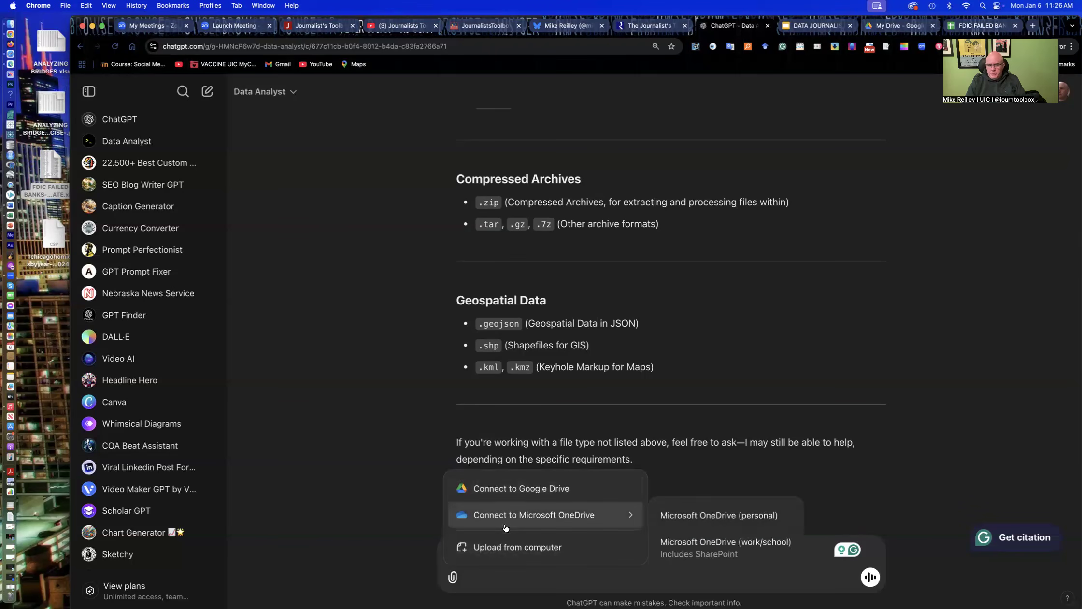
{"action": "left_click", "coordinate": [501, 547]}
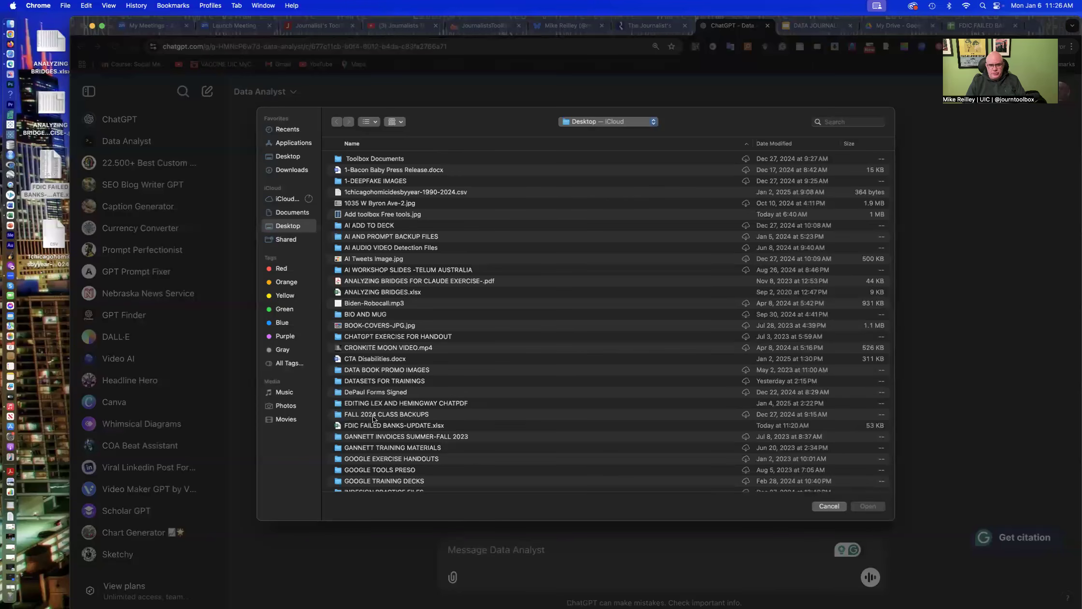
{"action": "scroll", "coordinate": [374, 419], "scroll_direction": "down", "scroll_amount": 2}
{"action": "left_click", "coordinate": [502, 398]}
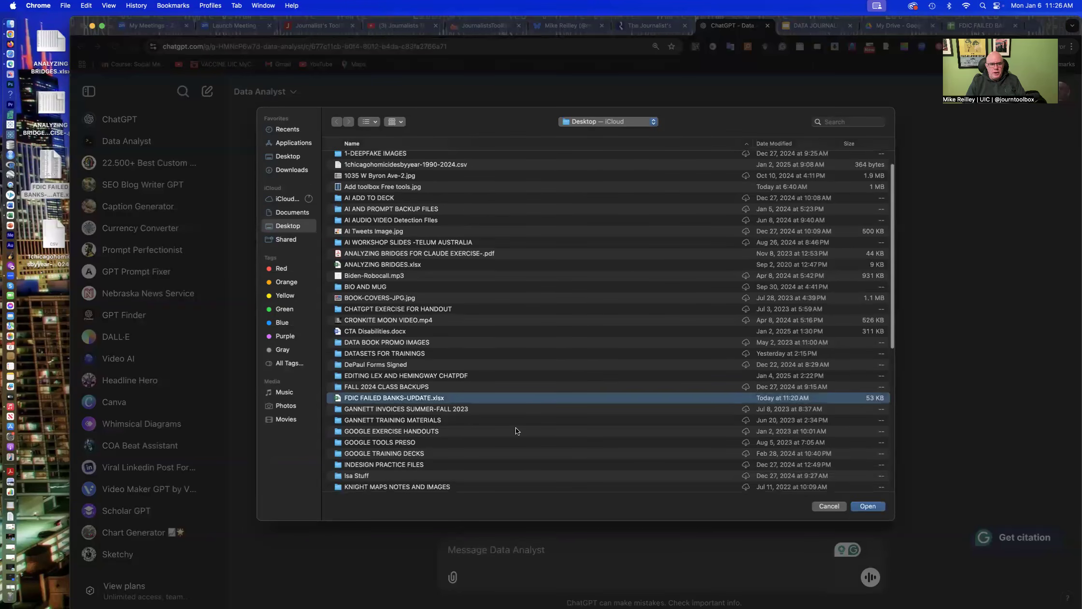
{"action": "left_click", "coordinate": [868, 506]}
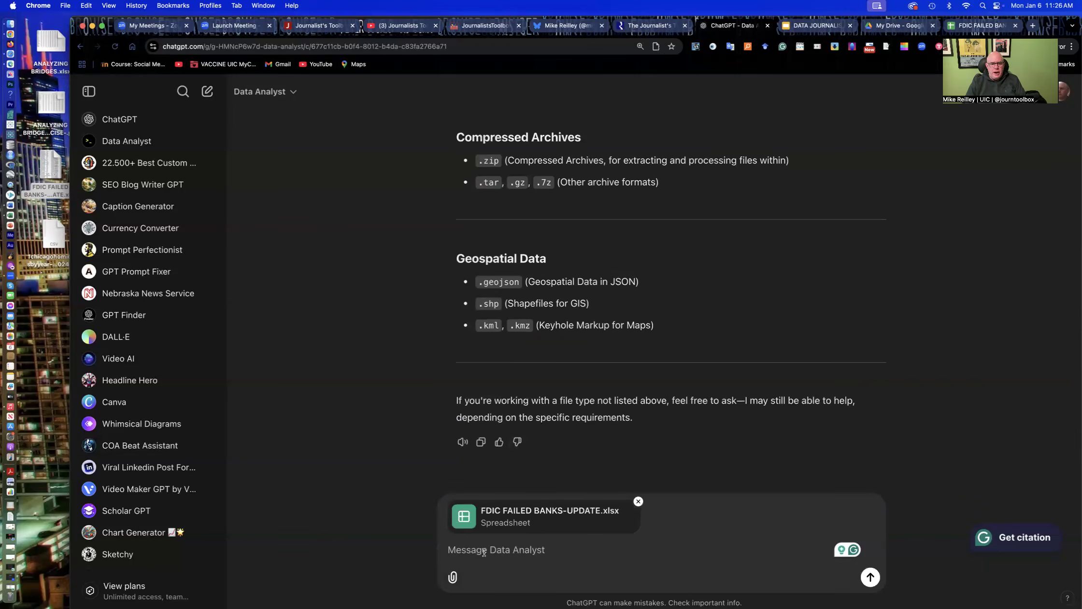
Send the prompt "Analyze this spreadsheet and tell me how many failed banks are from Illinois.".
{"action": "type", "text": "Analyze the"}
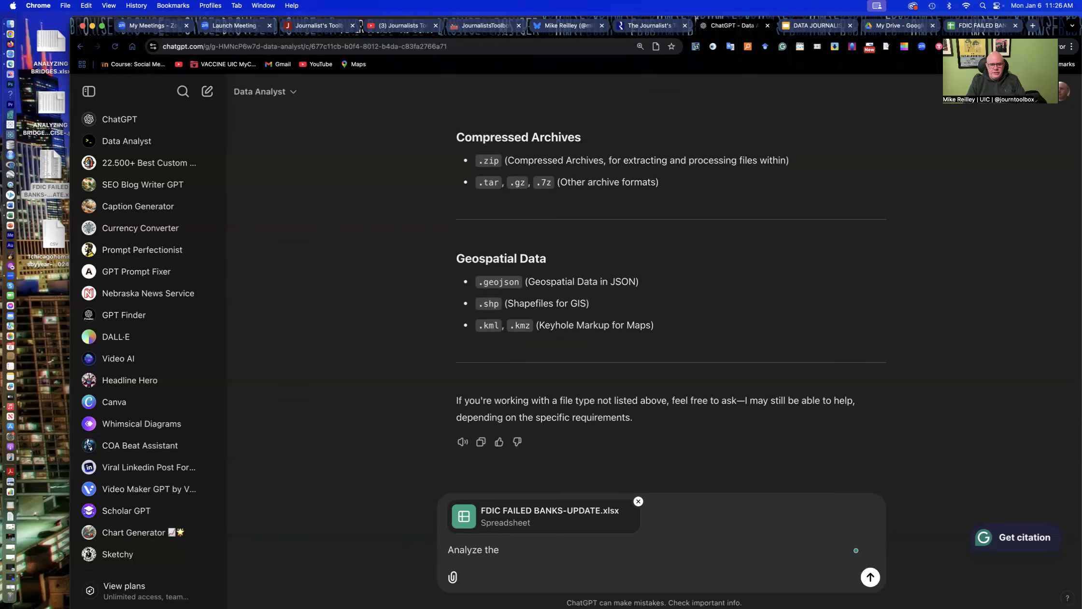
{"action": "key", "text": "BackSpace"}
{"action": "type", "text": "is spreadsheet and tell me"}
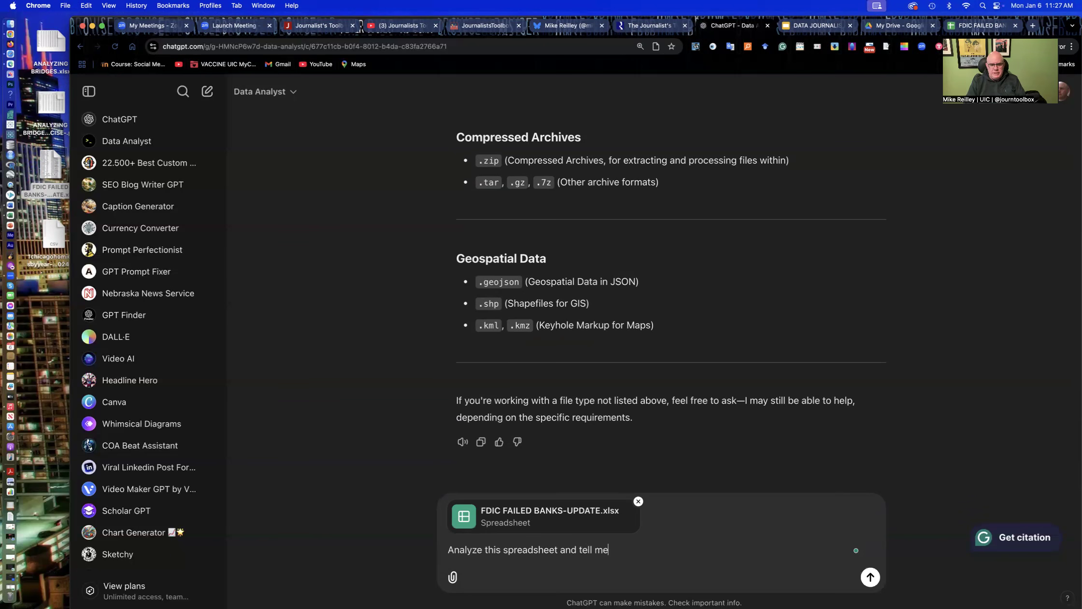
{"action": "type", "text": " how many failed banks ar"}
{"action": "type", "text": "m Illinois."}
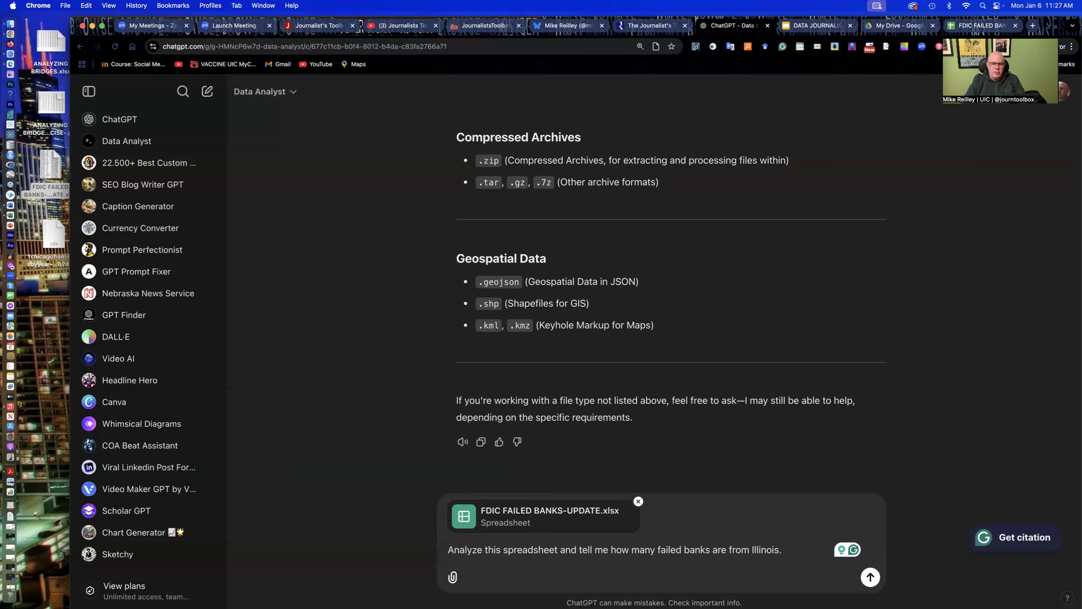
{"action": "left_click", "coordinate": [871, 577]}
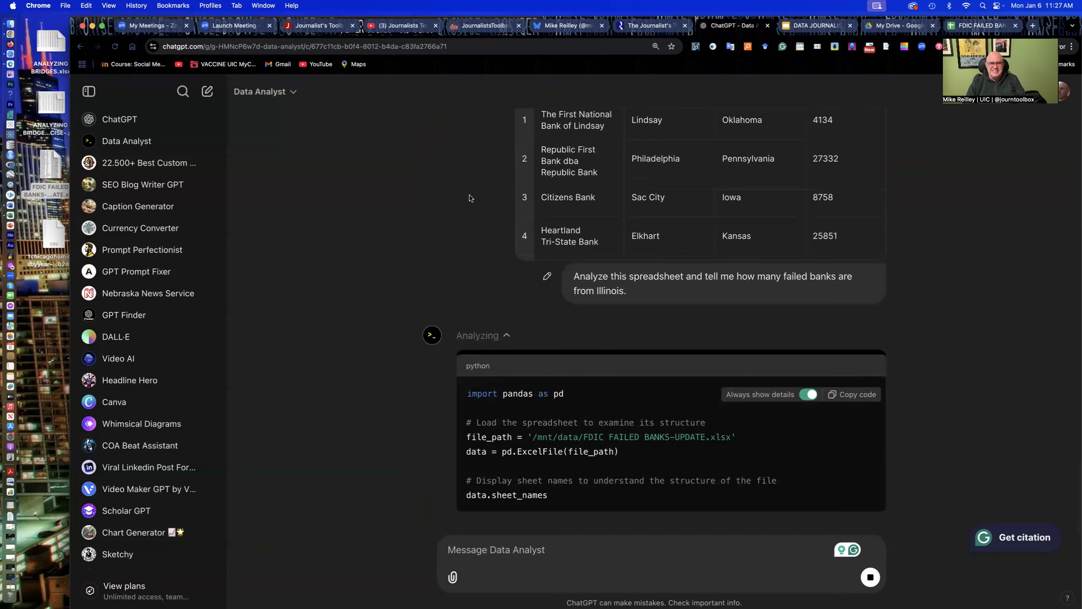
Examine the uploaded failed banks table, the Python analysis code and the answer about Illinois.
{"action": "scroll", "coordinate": [518, 203], "scroll_direction": "up", "scroll_amount": 3}
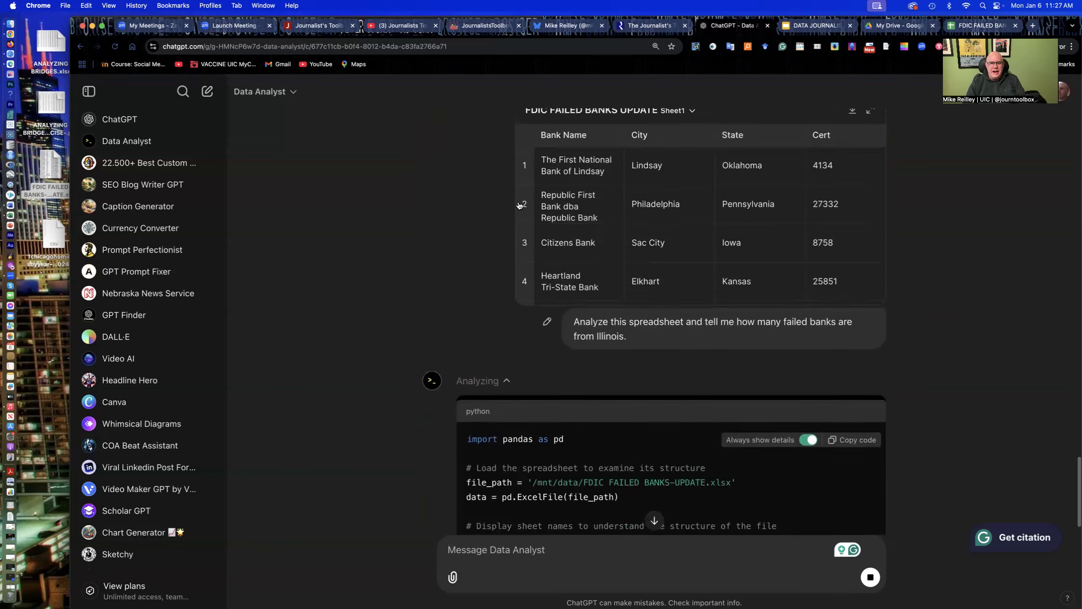
{"action": "scroll", "coordinate": [519, 205], "scroll_direction": "up", "scroll_amount": 2}
{"action": "scroll", "coordinate": [635, 254], "scroll_direction": "down", "scroll_amount": 3}
{"action": "scroll", "coordinate": [634, 255], "scroll_direction": "down", "scroll_amount": 15}
{"action": "scroll", "coordinate": [633, 254], "scroll_direction": "down", "scroll_amount": 20}
{"action": "scroll", "coordinate": [632, 254], "scroll_direction": "down", "scroll_amount": 10}
{"action": "scroll", "coordinate": [631, 255], "scroll_direction": "down", "scroll_amount": 20}
{"action": "scroll", "coordinate": [631, 256], "scroll_direction": "down", "scroll_amount": 15}
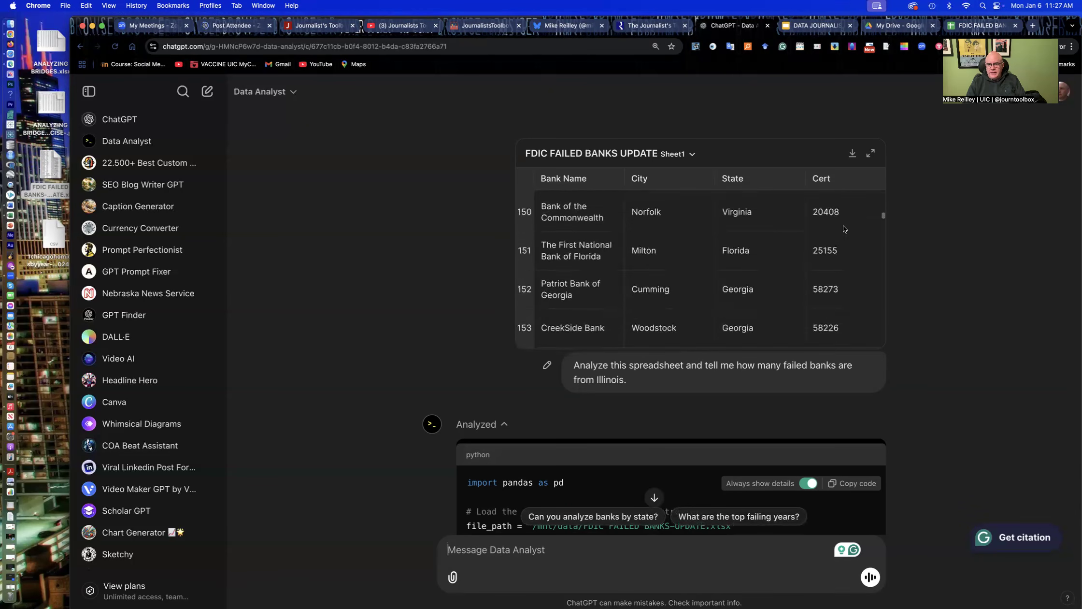
{"action": "left_click_drag", "start_coordinate": [883, 216], "coordinate": [875, 181]}
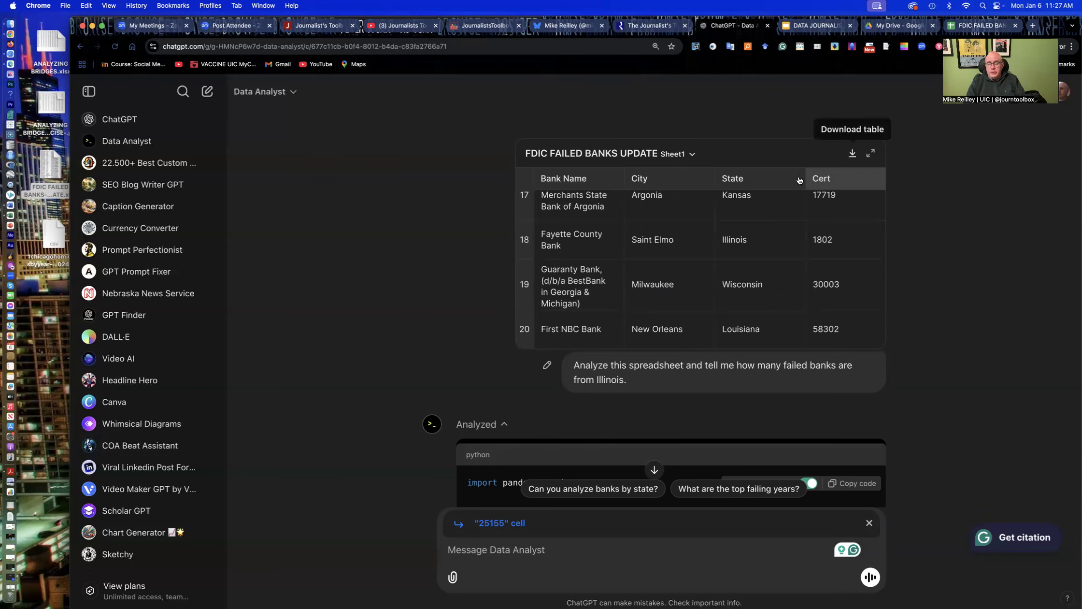
{"action": "scroll", "coordinate": [391, 403], "scroll_direction": "down", "scroll_amount": 7}
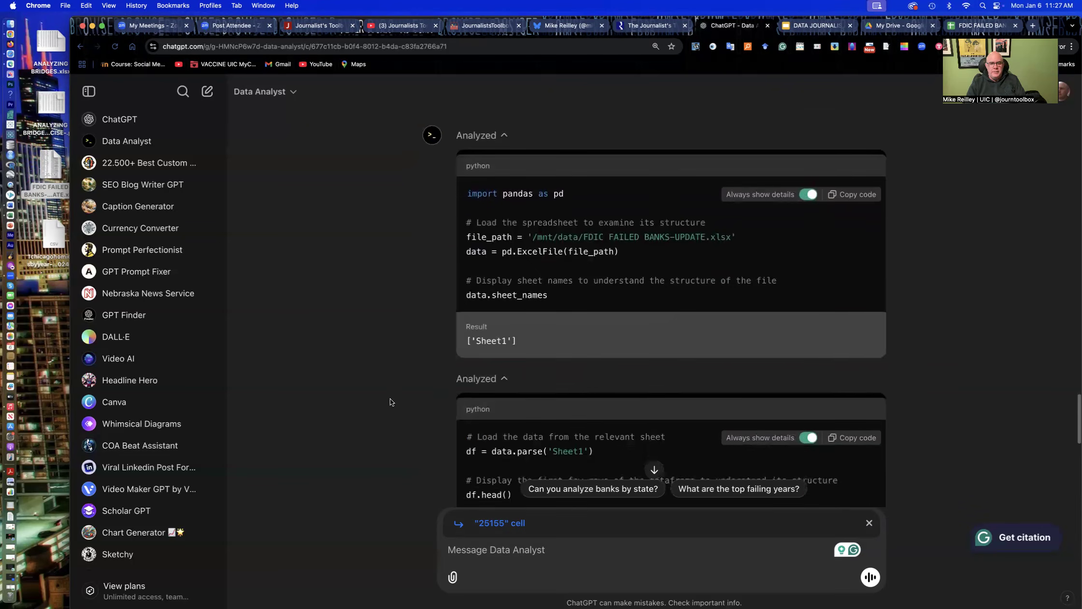
{"action": "scroll", "coordinate": [390, 399], "scroll_direction": "down", "scroll_amount": 10}
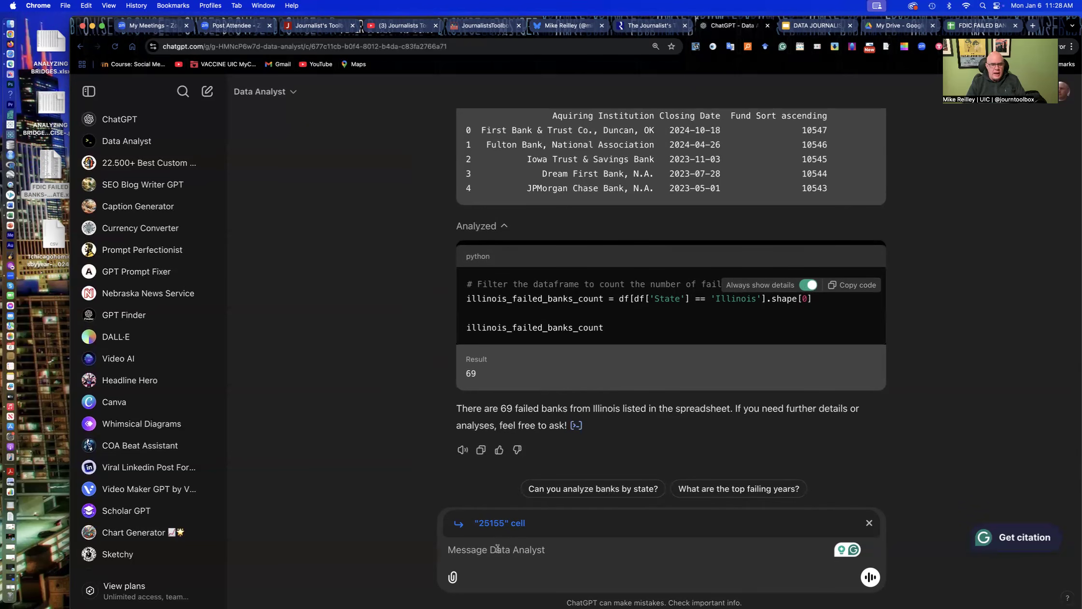
Send the follow-up prompt "Can you list the 69 failed Illinois banks in a table?".
{"action": "type", "text": "Canyou"}
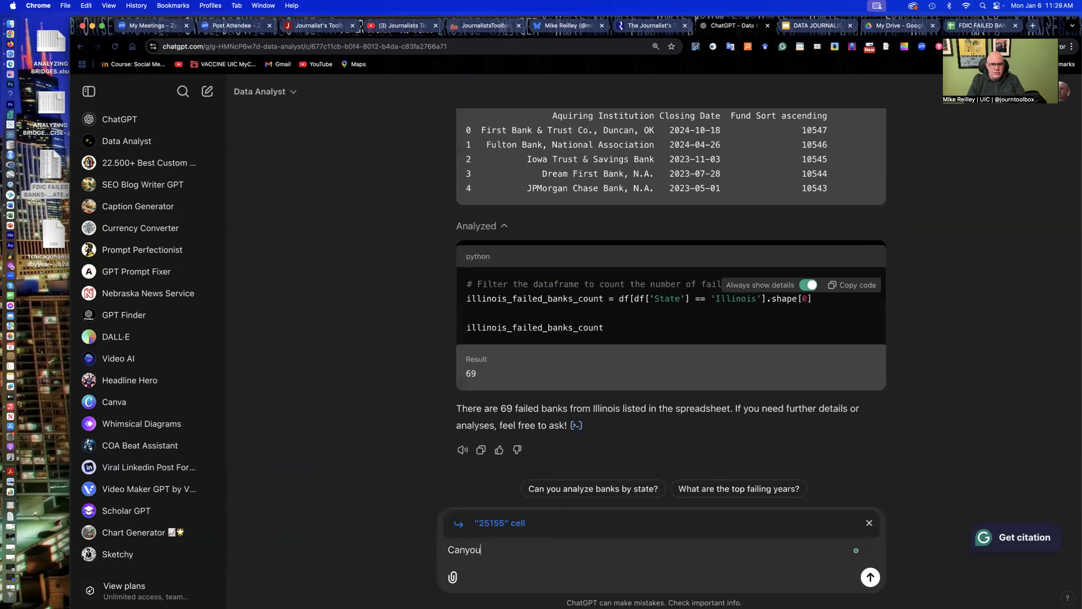
{"action": "key", "text": "BackSpace"}
{"action": "key", "text": "BackSpace"}
{"action": "key", "text": "BackSpace"}
{"action": "type", "text": " you list the 69 failed Illinois banks"}
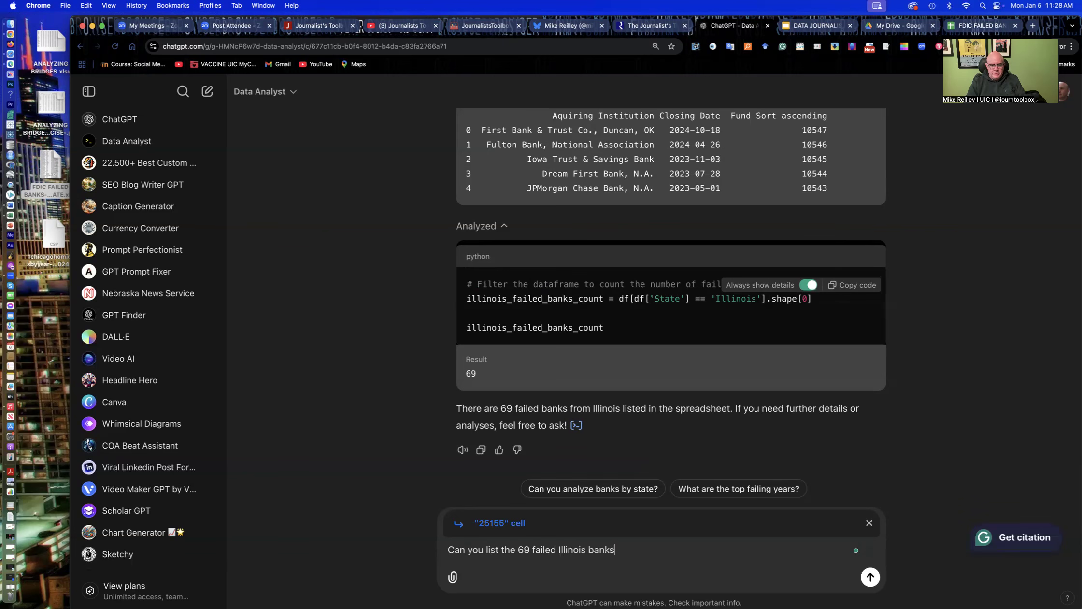
{"action": "type", "text": " in a table?"}
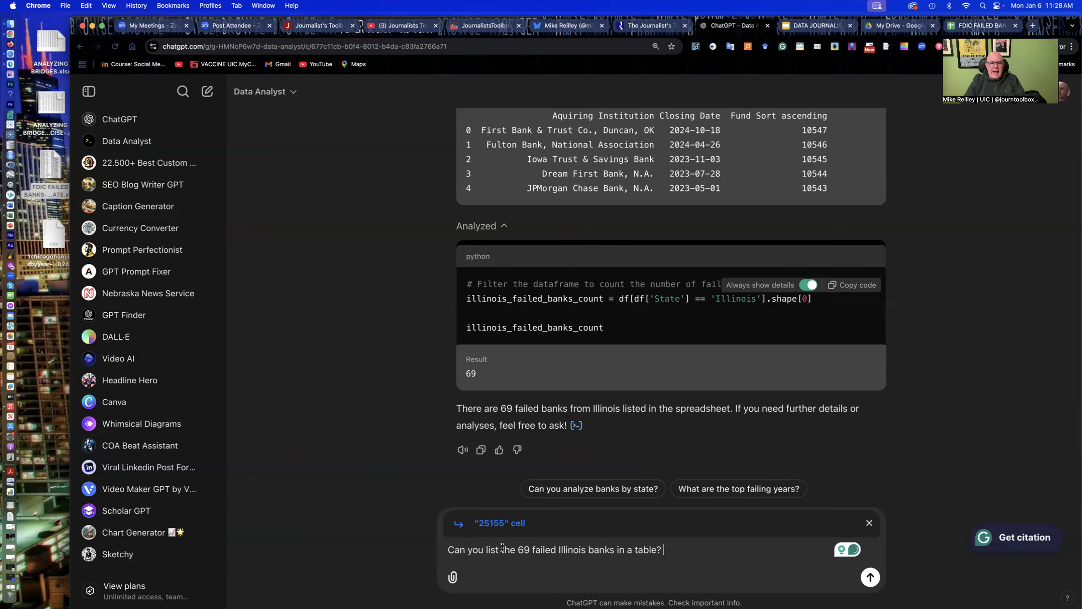
{"action": "left_click", "coordinate": [869, 578]}
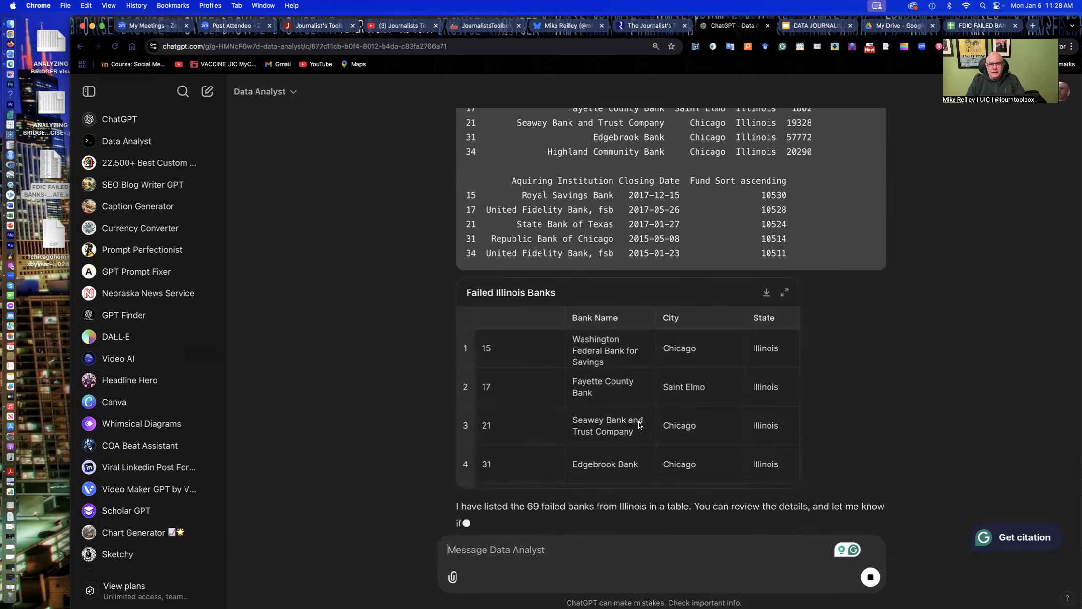
Examine the rows of the Failed Illinois Banks table and the code output above it.
{"action": "scroll", "coordinate": [638, 426], "scroll_direction": "down", "scroll_amount": 3}
{"action": "scroll", "coordinate": [637, 423], "scroll_direction": "down", "scroll_amount": 2}
{"action": "scroll", "coordinate": [574, 395], "scroll_direction": "up", "scroll_amount": 5}
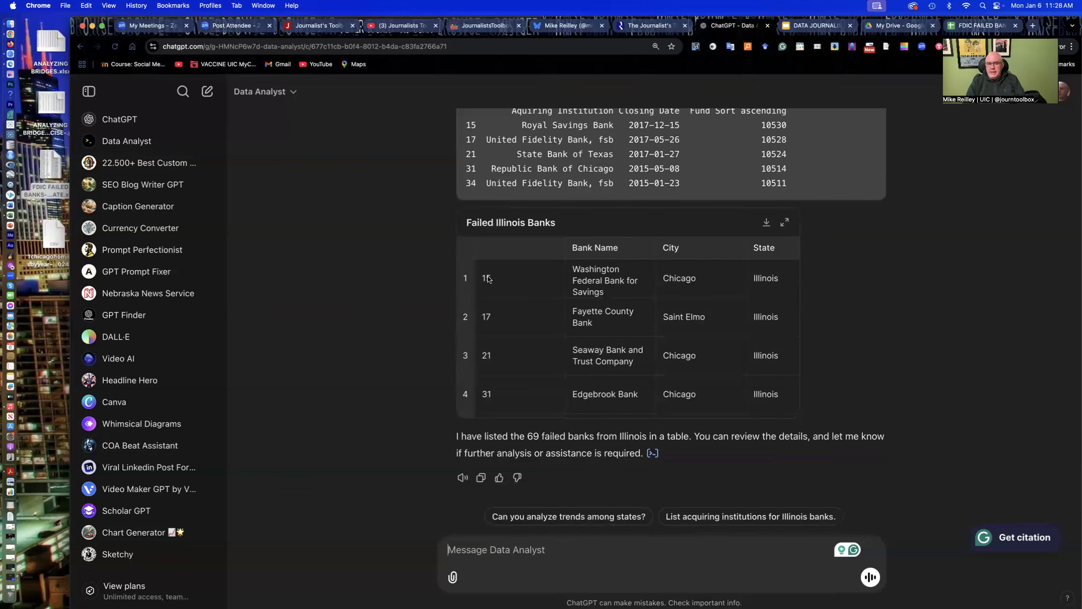
{"action": "scroll", "coordinate": [536, 387], "scroll_direction": "down", "scroll_amount": 15}
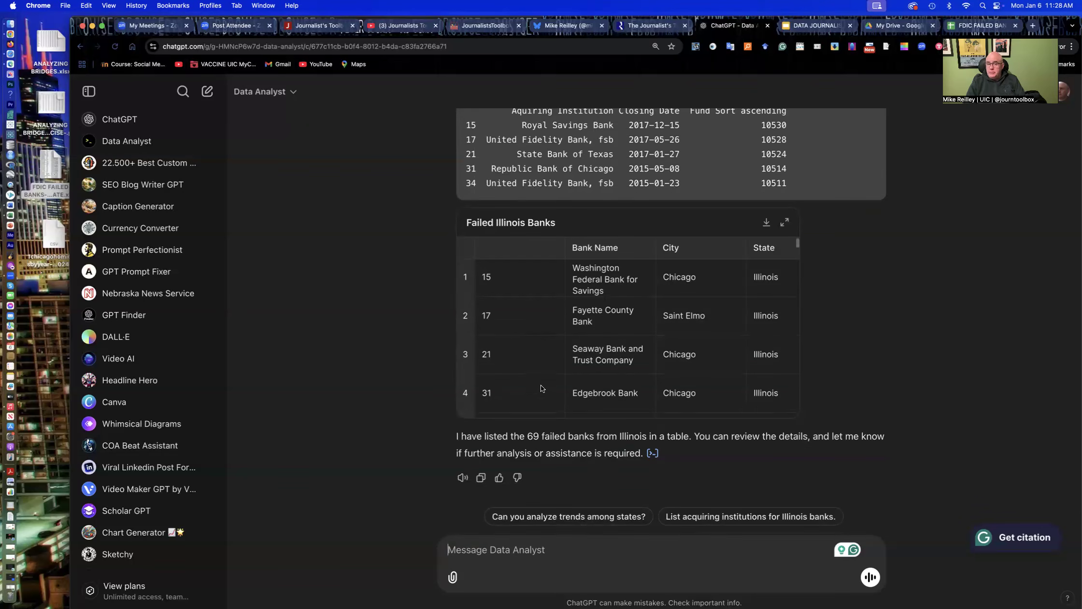
{"action": "scroll", "coordinate": [536, 389], "scroll_direction": "down", "scroll_amount": 20}
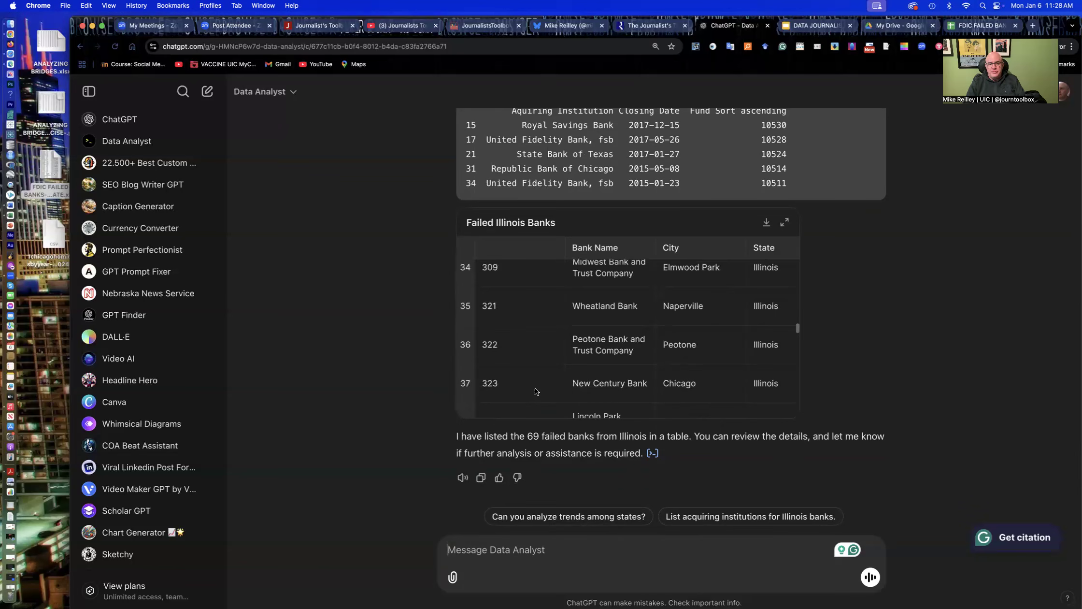
{"action": "scroll", "coordinate": [533, 390], "scroll_direction": "up", "scroll_amount": 20}
{"action": "scroll", "coordinate": [533, 390], "scroll_direction": "up", "scroll_amount": 7}
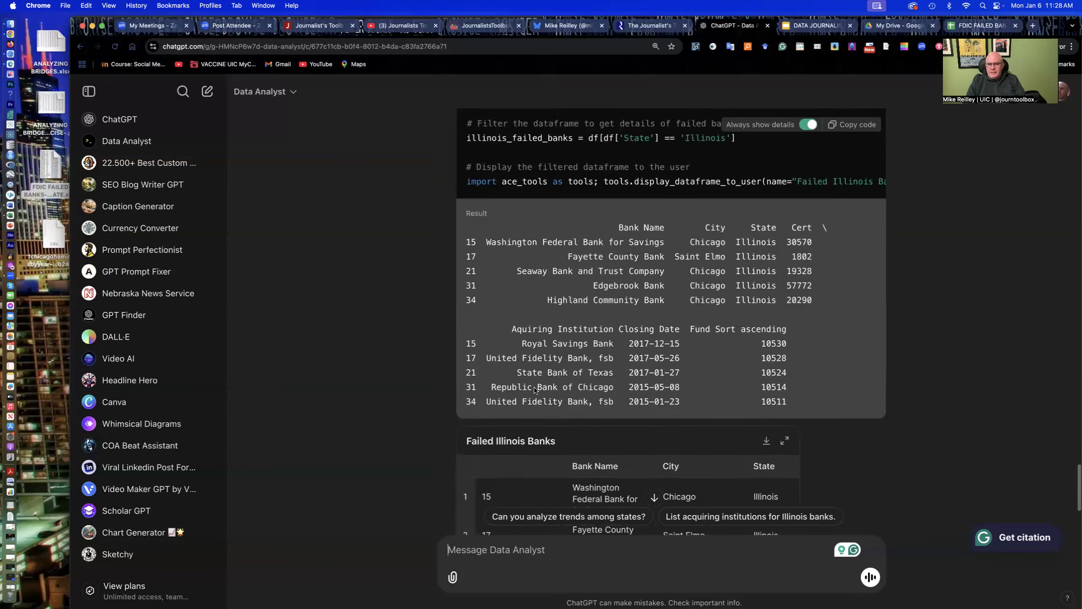
Send the follow-up prompt "Tell me how many failed banks there were in 2012 and list them in a table chart.".
{"action": "scroll", "coordinate": [456, 385], "scroll_direction": "down", "scroll_amount": 7}
{"action": "scroll", "coordinate": [453, 388], "scroll_direction": "down", "scroll_amount": 1}
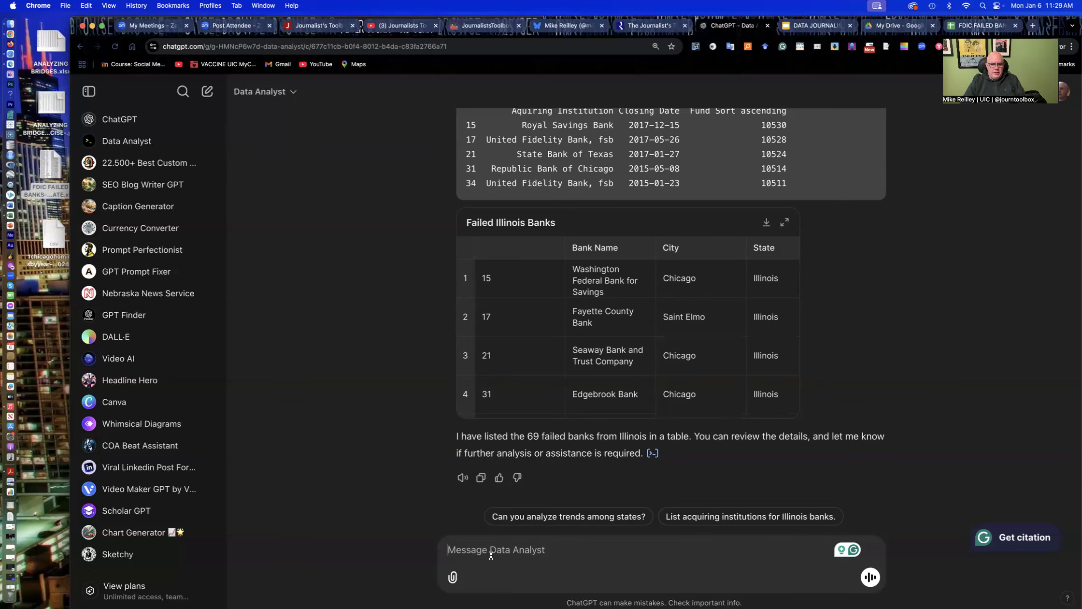
{"action": "type", "text": "Tell m"}
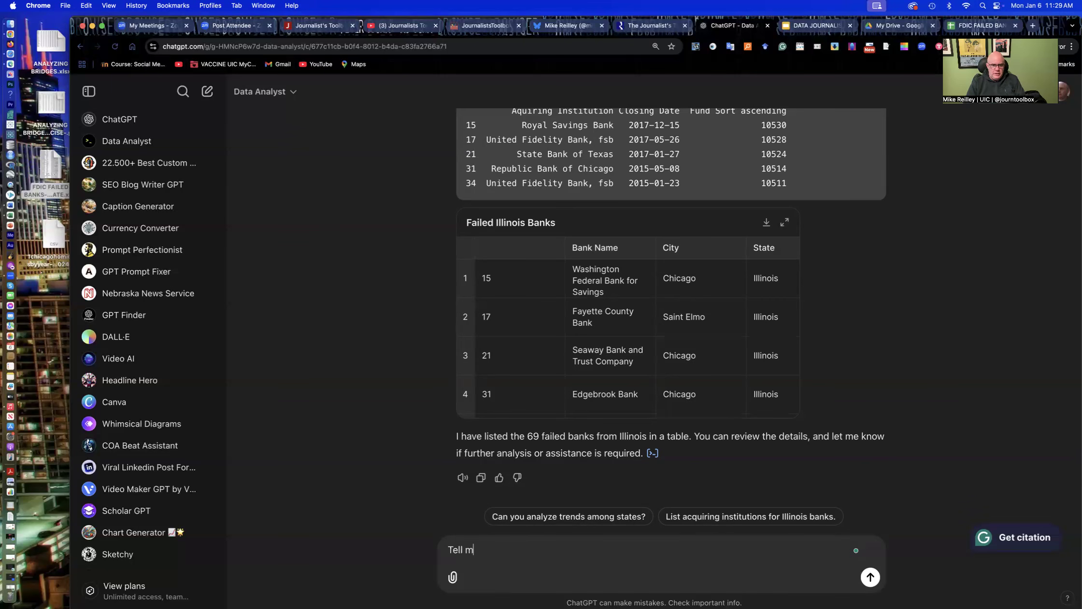
{"action": "type", "text": "e how many failed bank"}
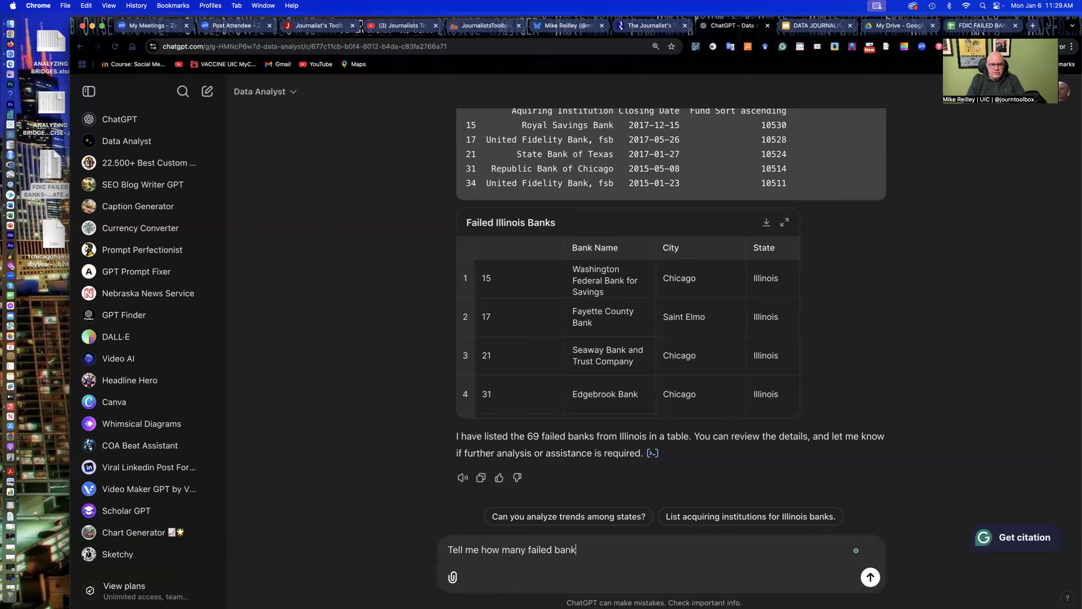
{"action": "type", "text": "s there were in 2012 and list them "}
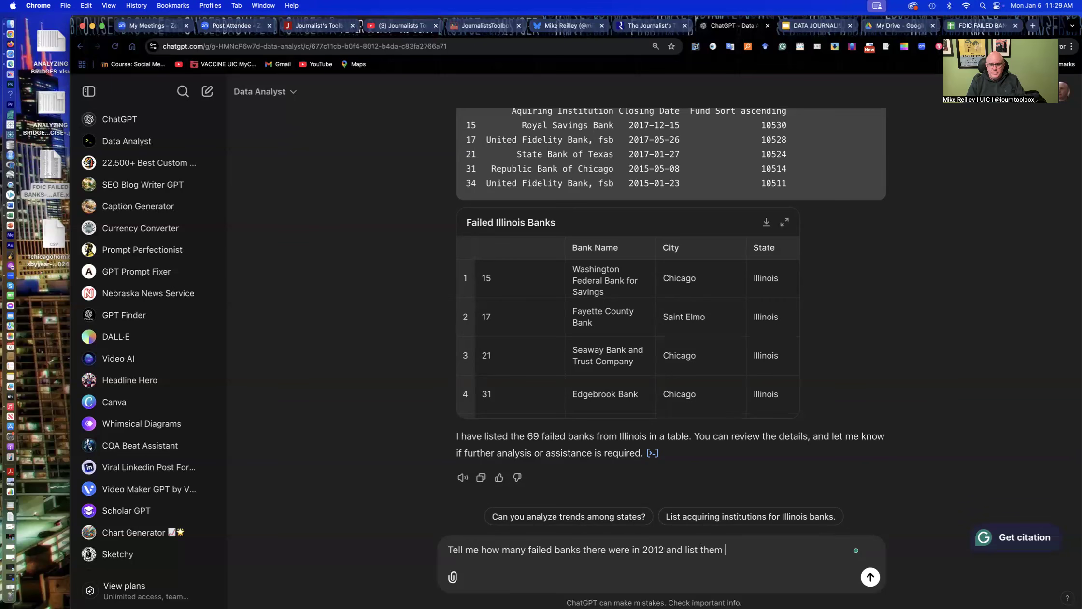
{"action": "type", "text": "in a table chart."}
{"action": "key", "text": "Return"}
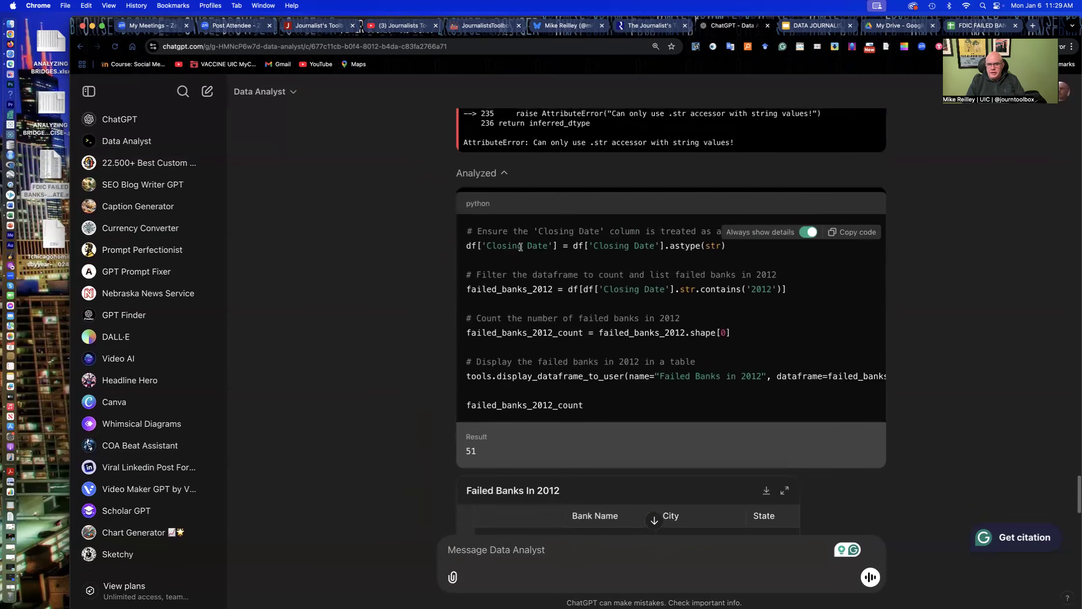
Examine the Failed Banks In 2012 table down to its last row and the Python code and output above it.
{"action": "scroll", "coordinate": [401, 356], "scroll_direction": "down", "scroll_amount": 5}
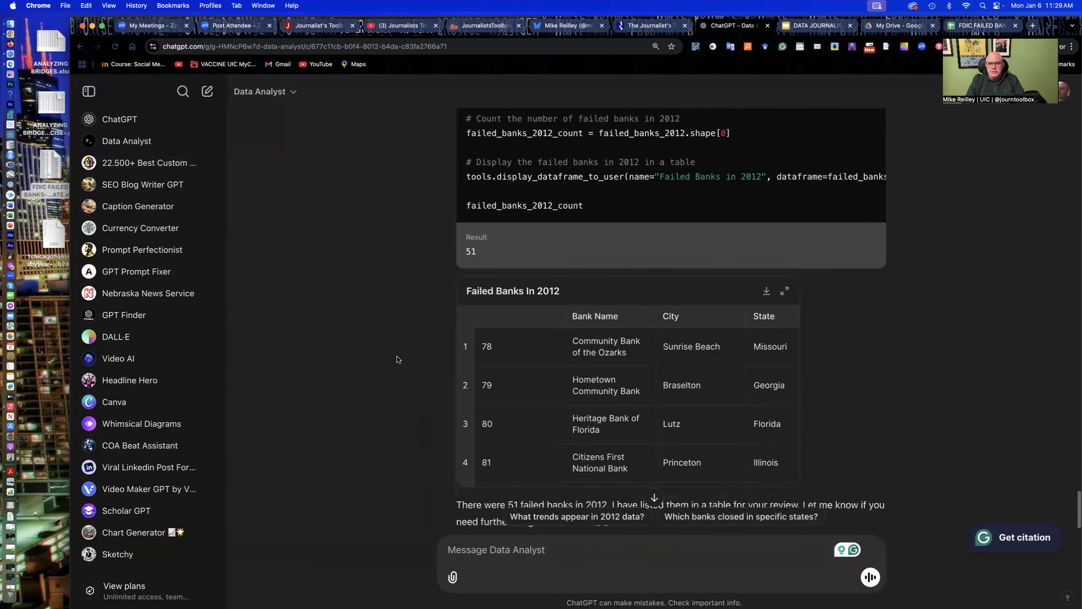
{"action": "scroll", "coordinate": [543, 376], "scroll_direction": "down", "scroll_amount": 10}
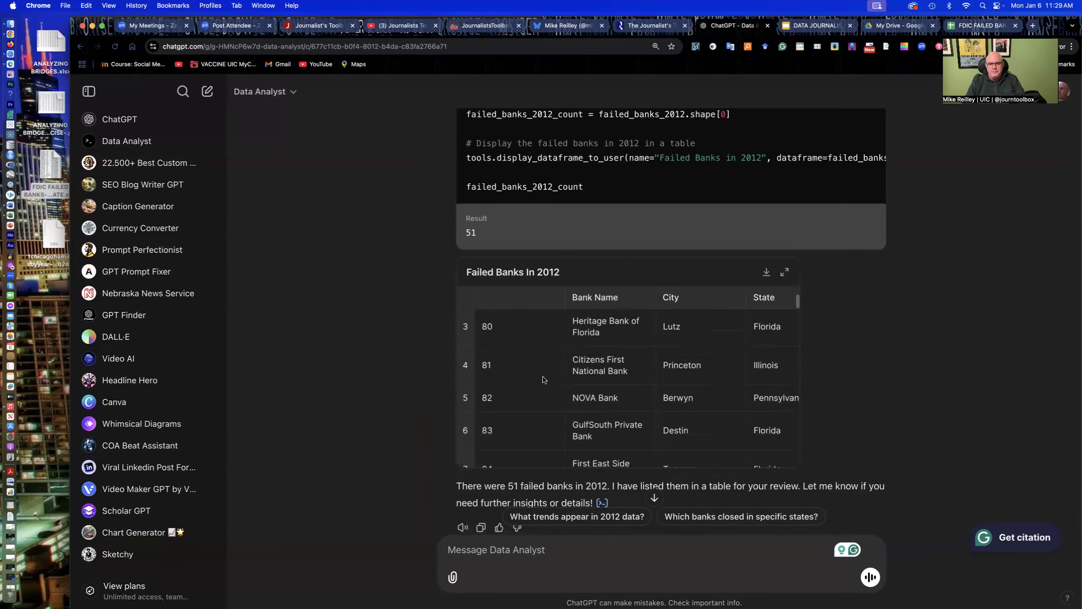
{"action": "scroll", "coordinate": [540, 377], "scroll_direction": "down", "scroll_amount": 15}
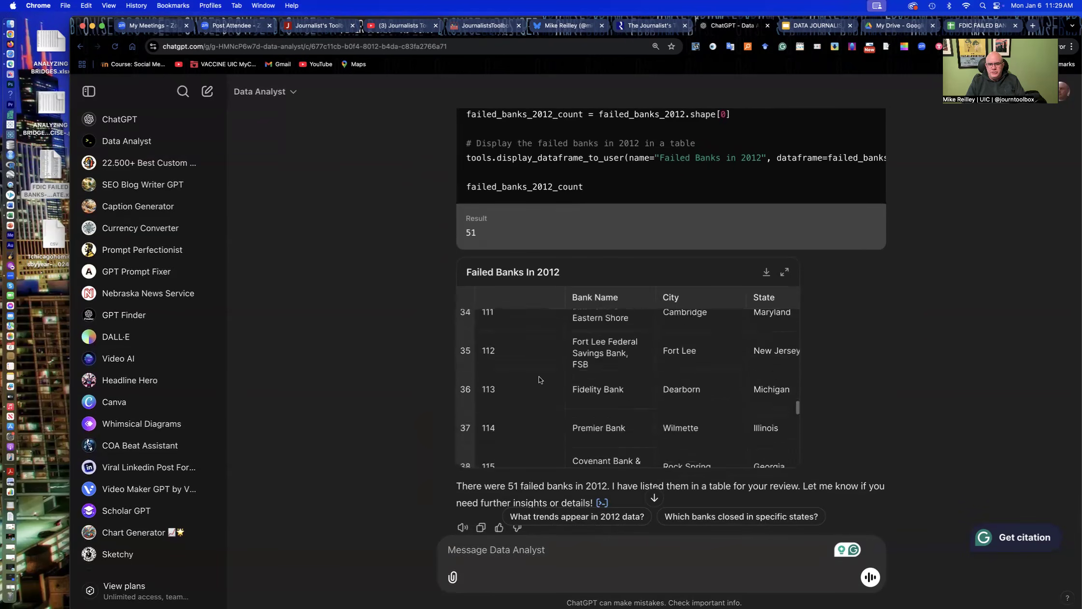
{"action": "scroll", "coordinate": [536, 380], "scroll_direction": "down", "scroll_amount": 2}
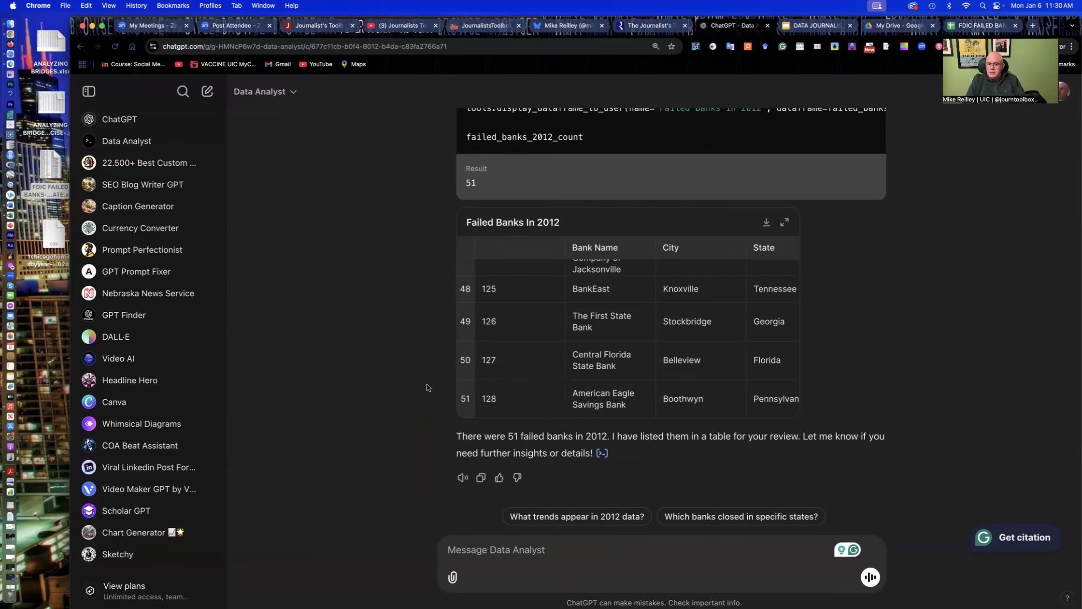
{"action": "scroll", "coordinate": [428, 384], "scroll_direction": "up", "scroll_amount": 3}
{"action": "scroll", "coordinate": [428, 384], "scroll_direction": "up", "scroll_amount": 15}
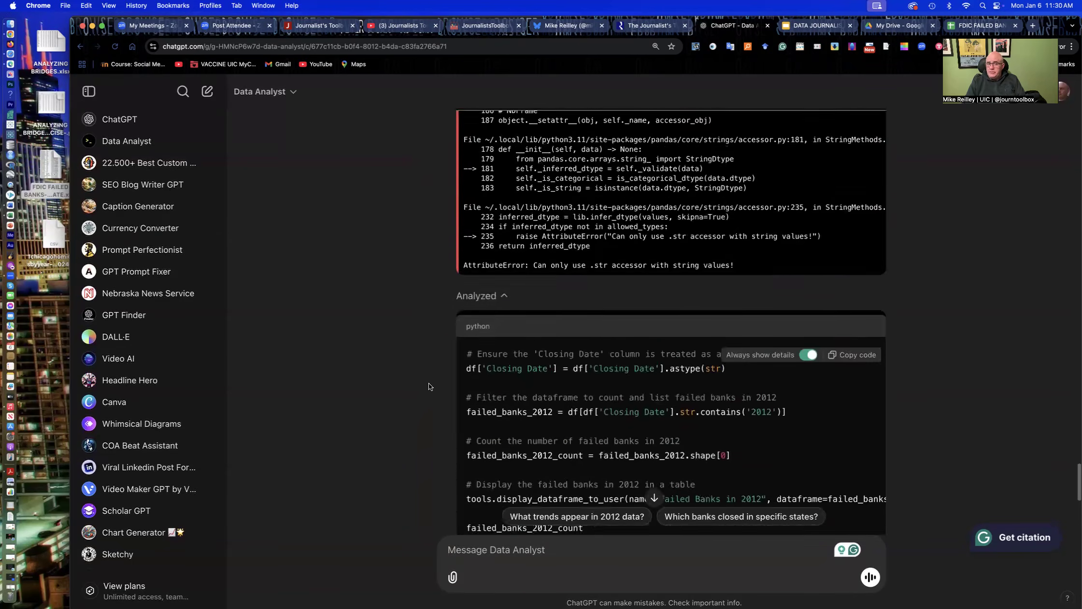
{"action": "scroll", "coordinate": [429, 384], "scroll_direction": "up", "scroll_amount": 8}
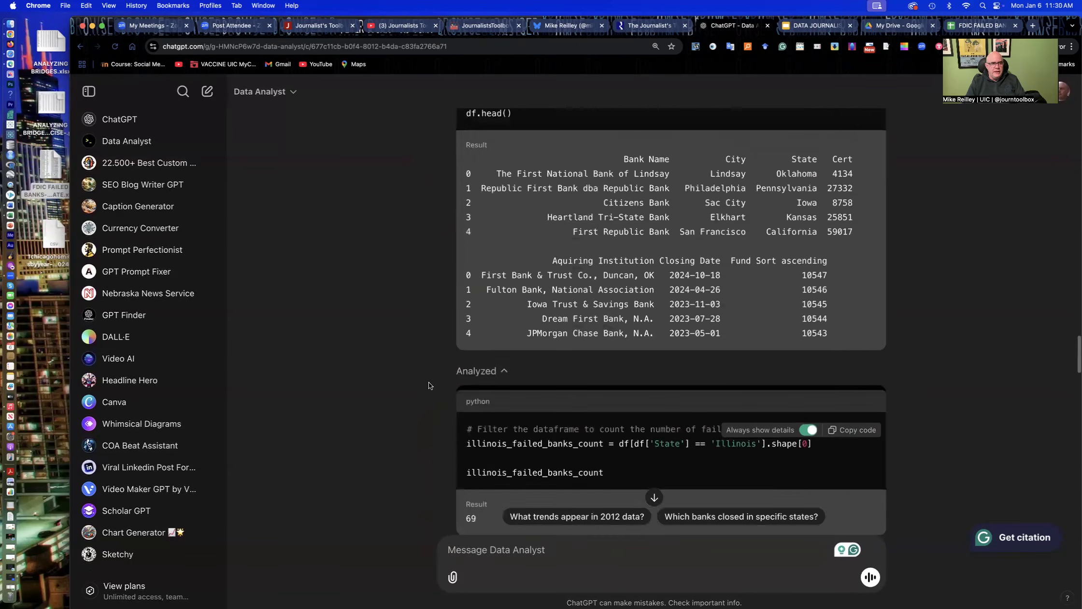
Start a new, empty chat with the Data Analyst GPT.
{"action": "left_click", "coordinate": [127, 145]}
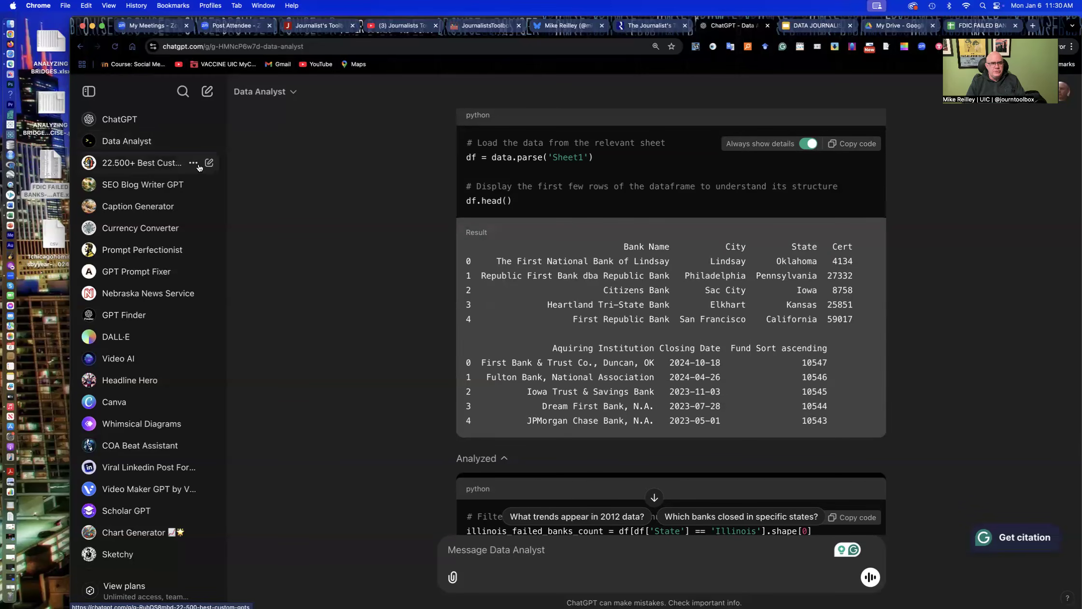
{"action": "left_click", "coordinate": [210, 142]}
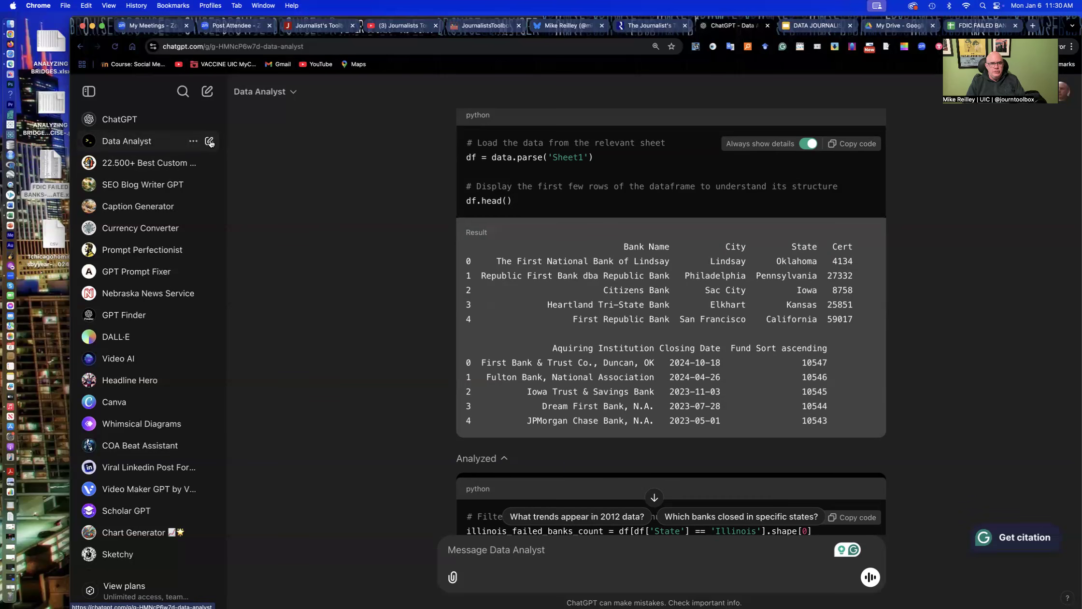
{"action": "left_click", "coordinate": [208, 92]}
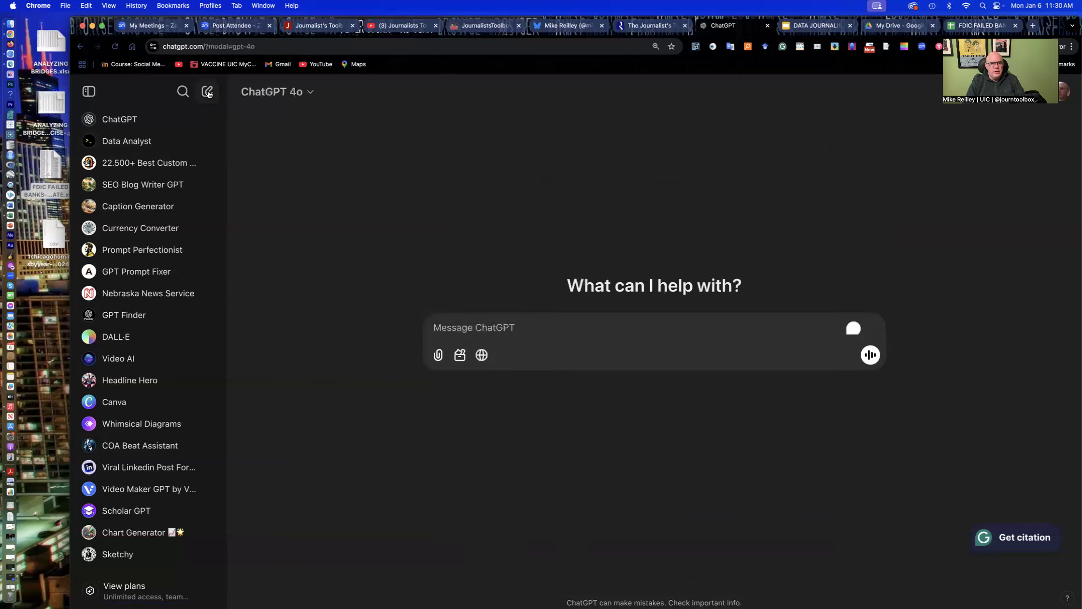
{"action": "left_click", "coordinate": [142, 143]}
{"action": "scroll", "coordinate": [159, 331], "scroll_direction": "down", "scroll_amount": 15}
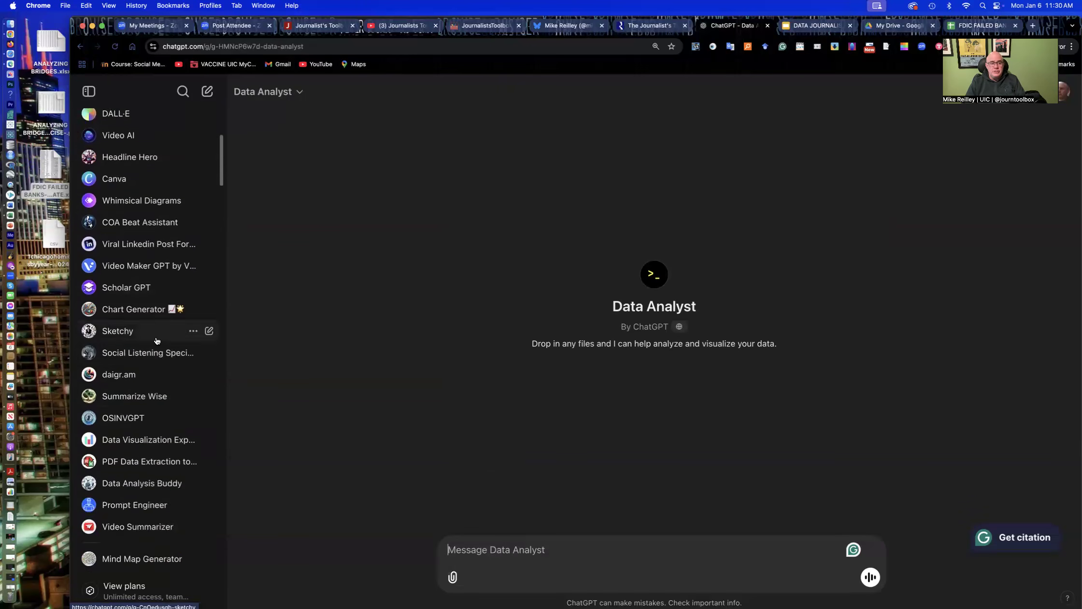
{"action": "scroll", "coordinate": [130, 190], "scroll_direction": "up", "scroll_amount": 3}
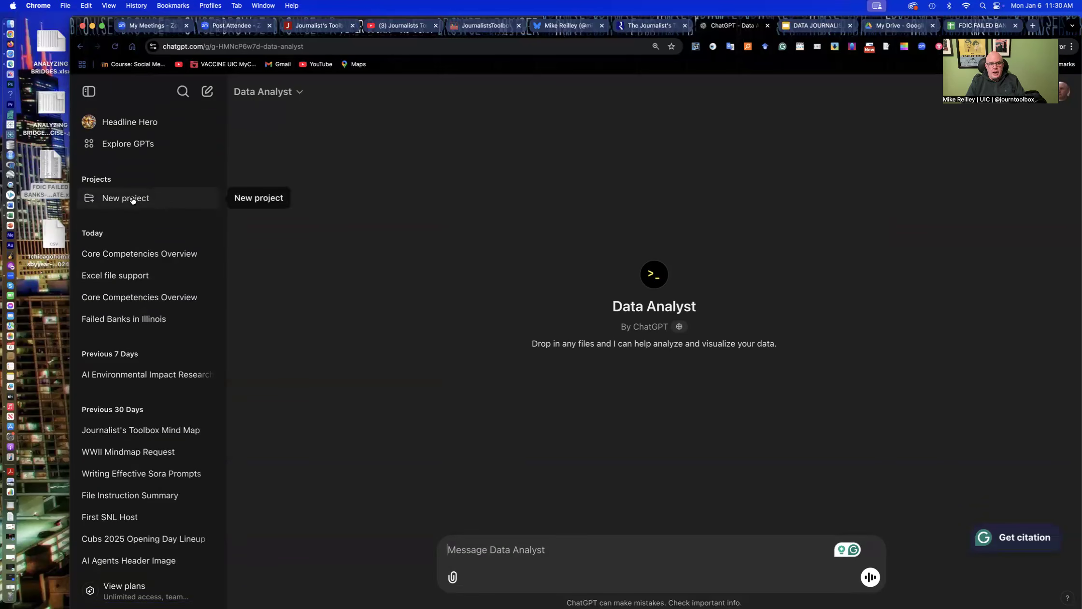
{"action": "scroll", "coordinate": [140, 198], "scroll_direction": "up", "scroll_amount": 1}
{"action": "scroll", "coordinate": [141, 198], "scroll_direction": "up", "scroll_amount": 15}
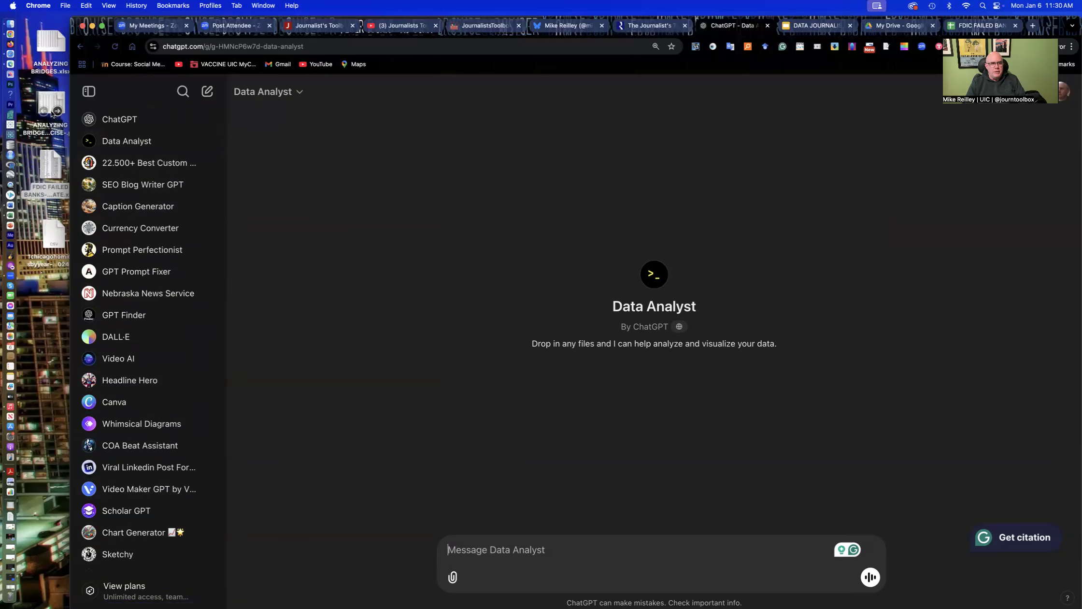
Open the ANALYZING BRIDGES PDF from the desktop in Acrobat, examine both pages of state bridge data, and close it.
{"action": "left_click", "coordinate": [52, 100]}
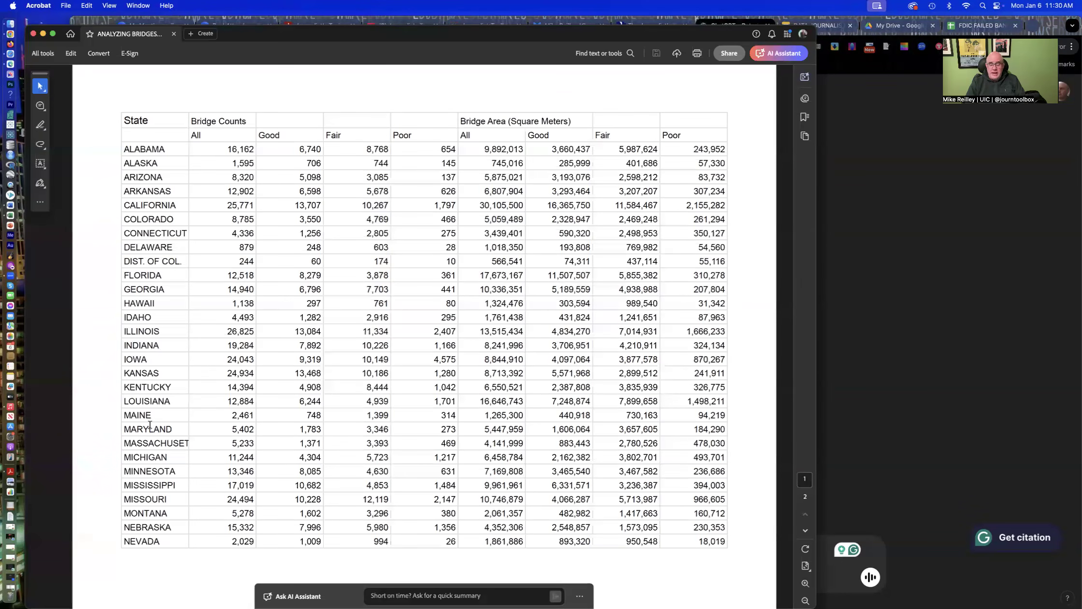
{"action": "scroll", "coordinate": [157, 403], "scroll_direction": "down", "scroll_amount": 5}
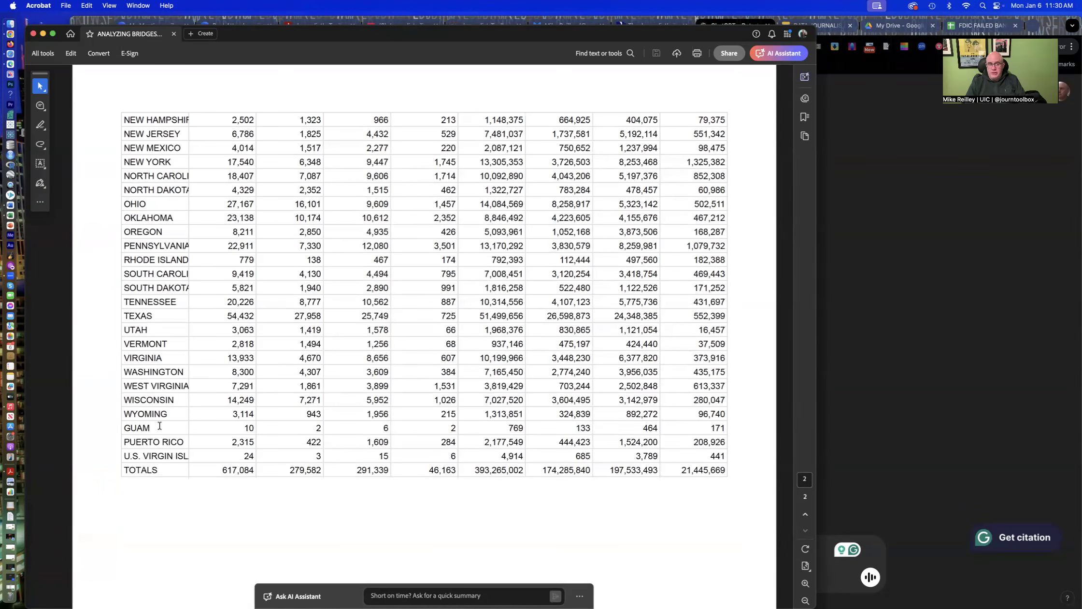
{"action": "scroll", "coordinate": [160, 426], "scroll_direction": "up", "scroll_amount": 5}
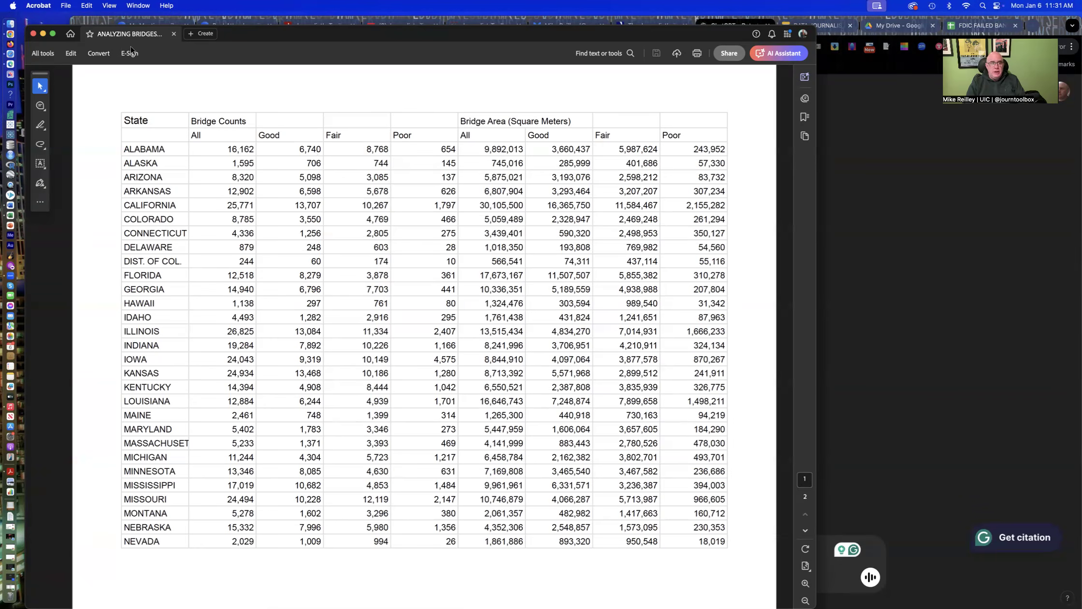
{"action": "left_click", "coordinate": [32, 33]}
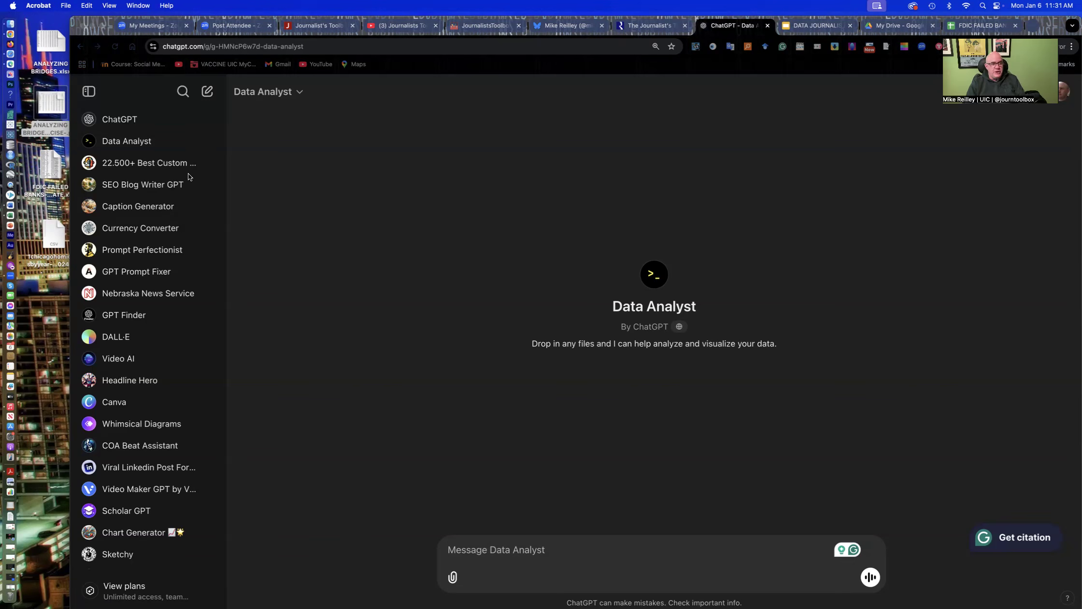
Attach the spreadsheet ANALYZING BRIDGES.xlsx from the computer's Desktop folder to the new Data Analyst message.
{"action": "left_click", "coordinate": [454, 578]}
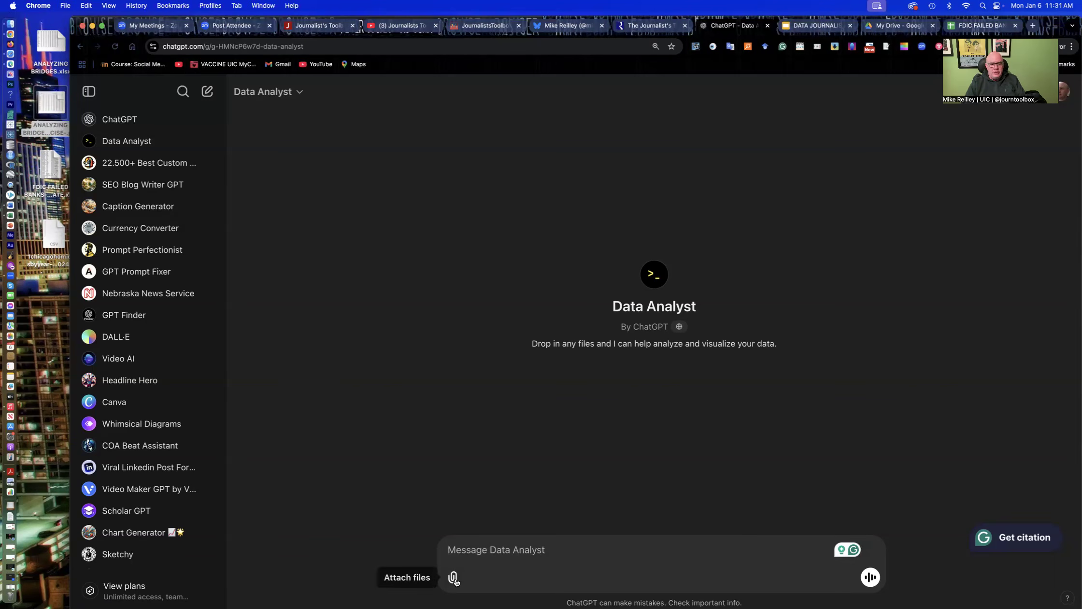
{"action": "left_click", "coordinate": [452, 578]}
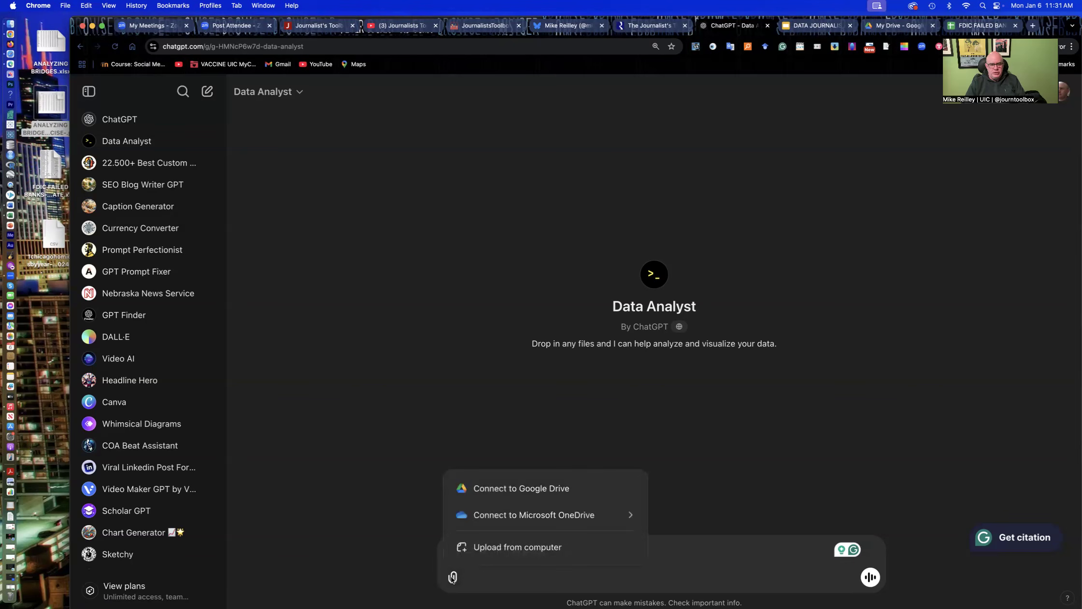
{"action": "left_click", "coordinate": [476, 549]}
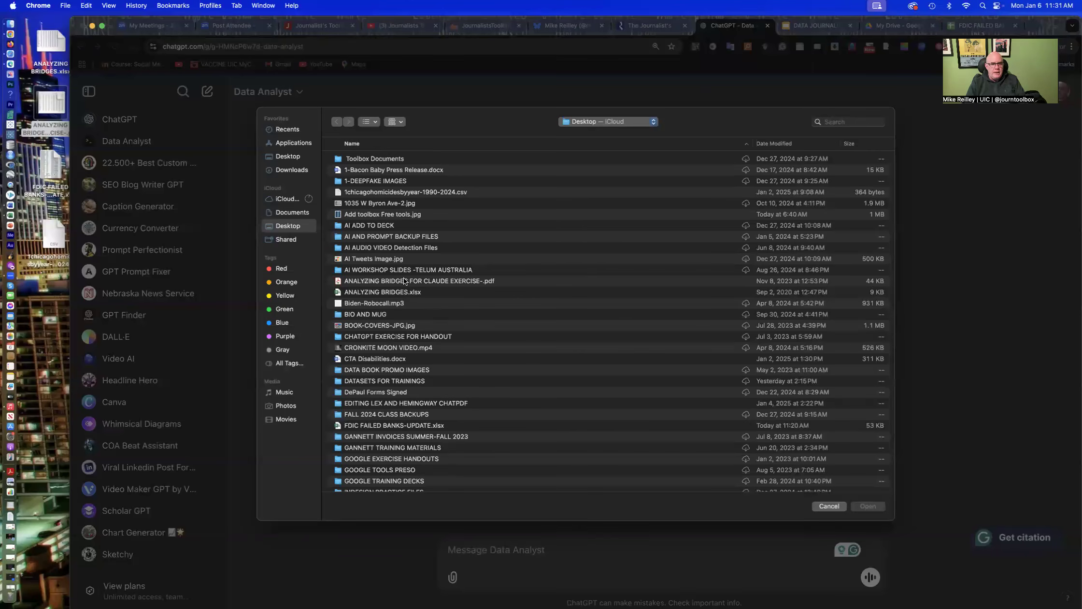
{"action": "left_click", "coordinate": [381, 294]}
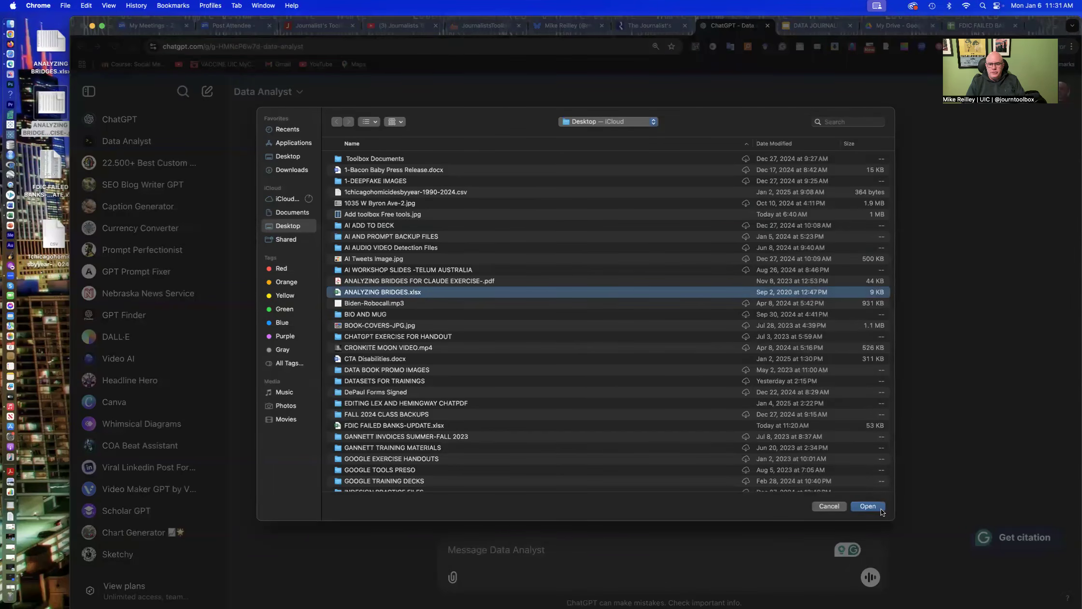
{"action": "left_click", "coordinate": [867, 505]}
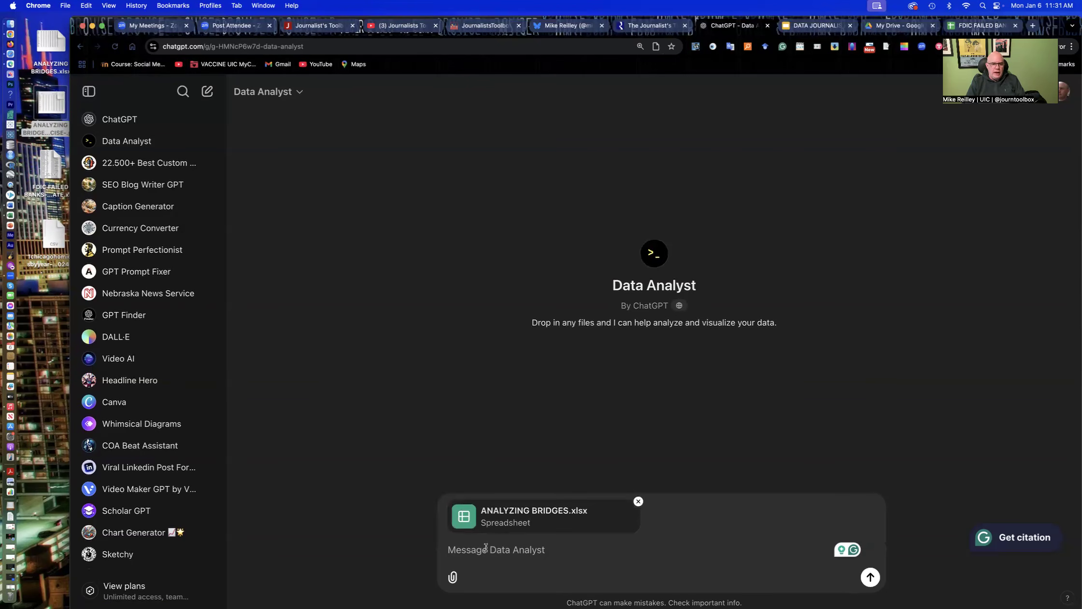
Send the prompt "Analyze this spreadsheet and tell me how many bridges in Illinois are in poor condition".
{"action": "type", "text": "A"}
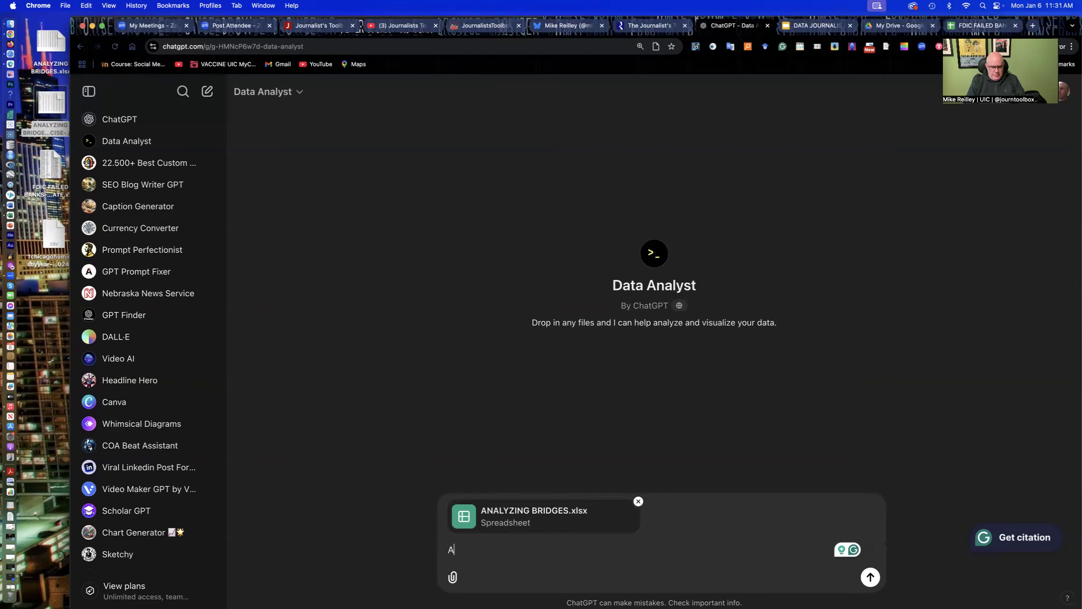
{"action": "type", "text": "nalyze this spre"}
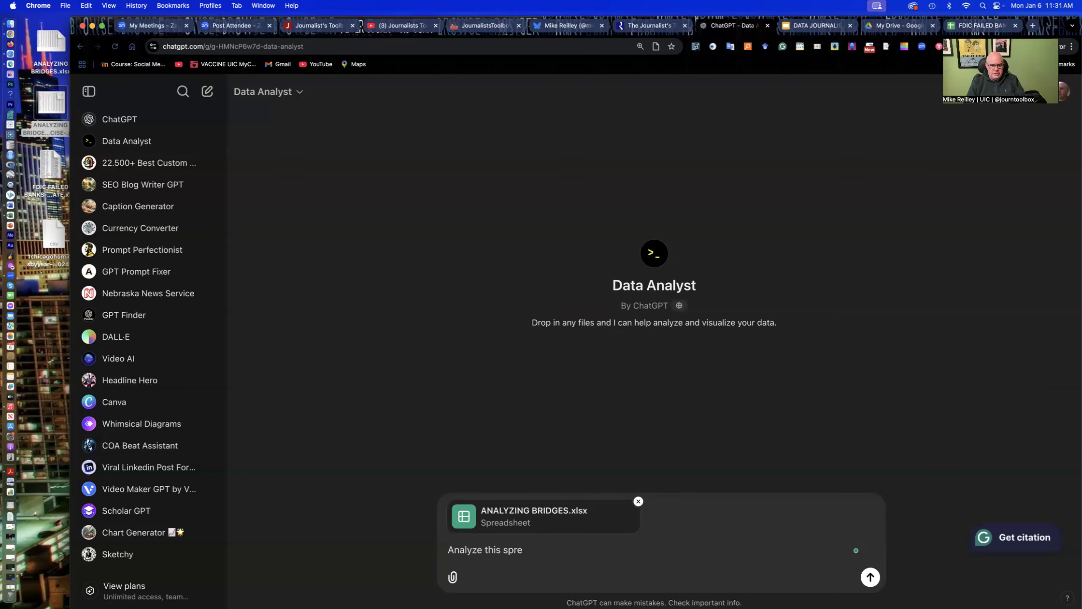
{"action": "type", "text": "adsheet and tell me how mnany bridges in a"}
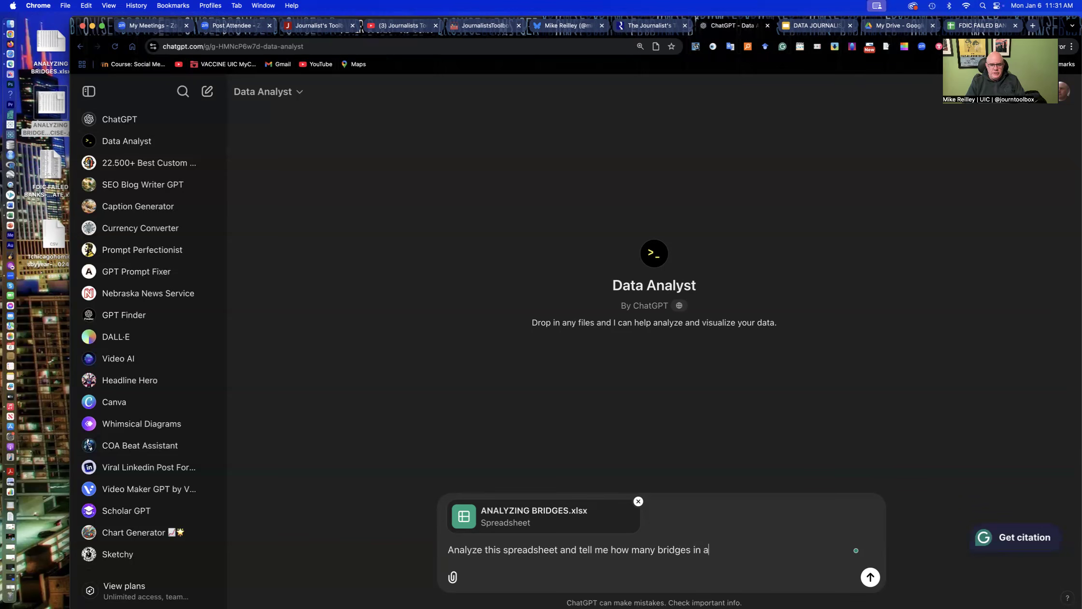
{"action": "key", "text": "BackSpace"}
{"action": "type", "text": "Illinois are in poor condition"}
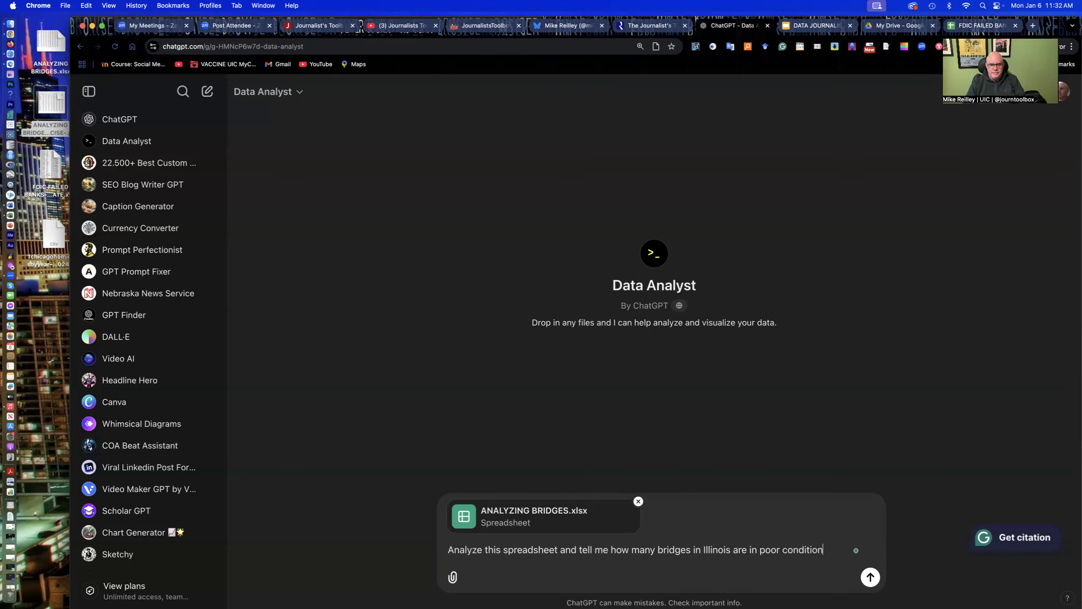
{"action": "left_click", "coordinate": [871, 577]}
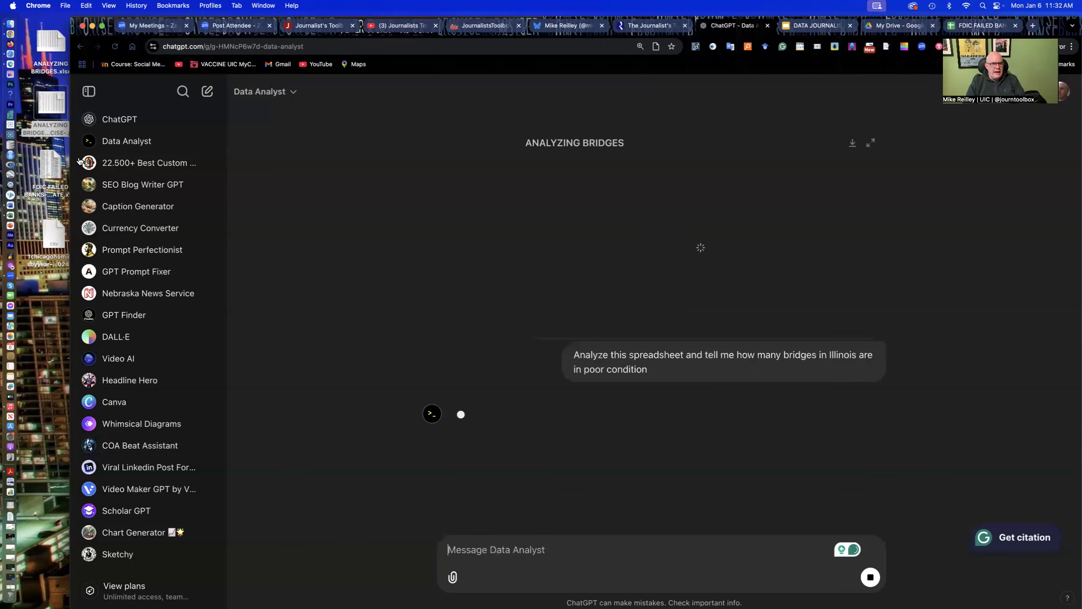
Check both responses about Illinois bridges in poor condition against the Illinois row of the bridges PDF in Acrobat.
{"action": "double_click", "coordinate": [52, 104]}
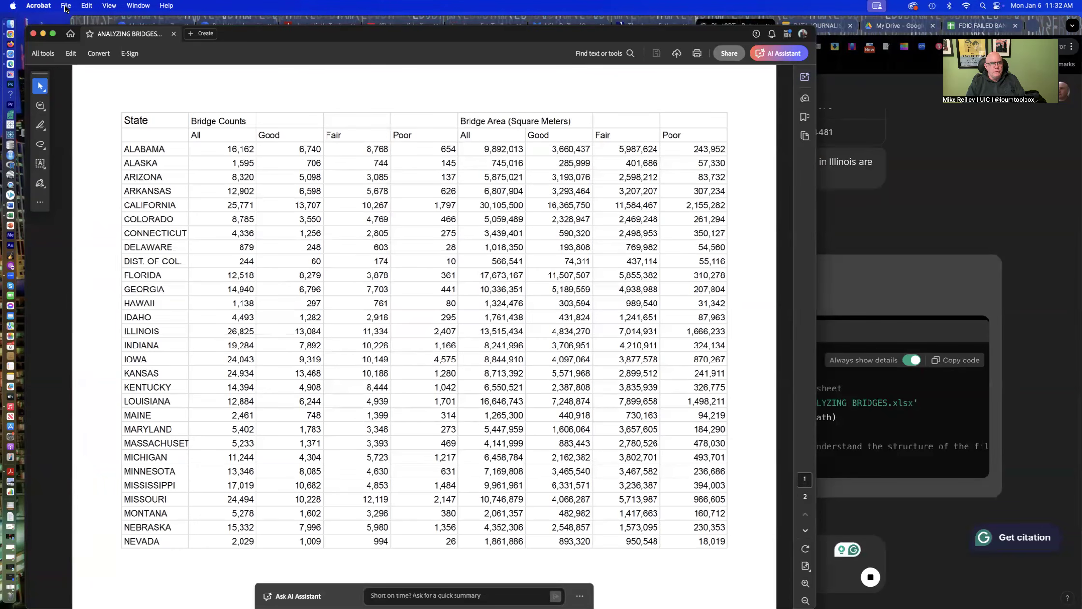
{"action": "left_click", "coordinate": [43, 33]}
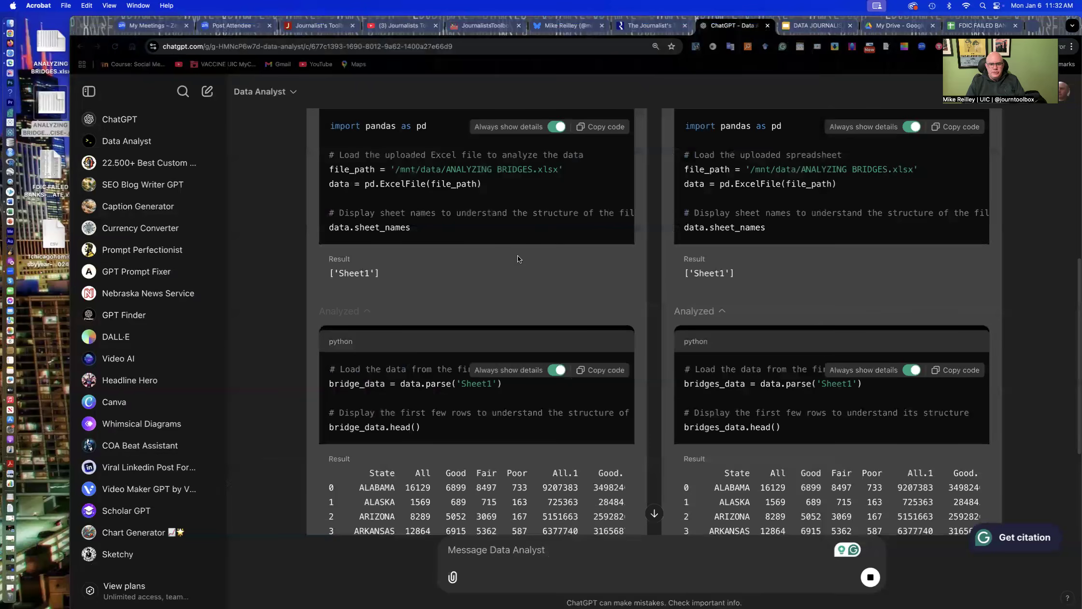
{"action": "scroll", "coordinate": [516, 256], "scroll_direction": "down", "scroll_amount": 6}
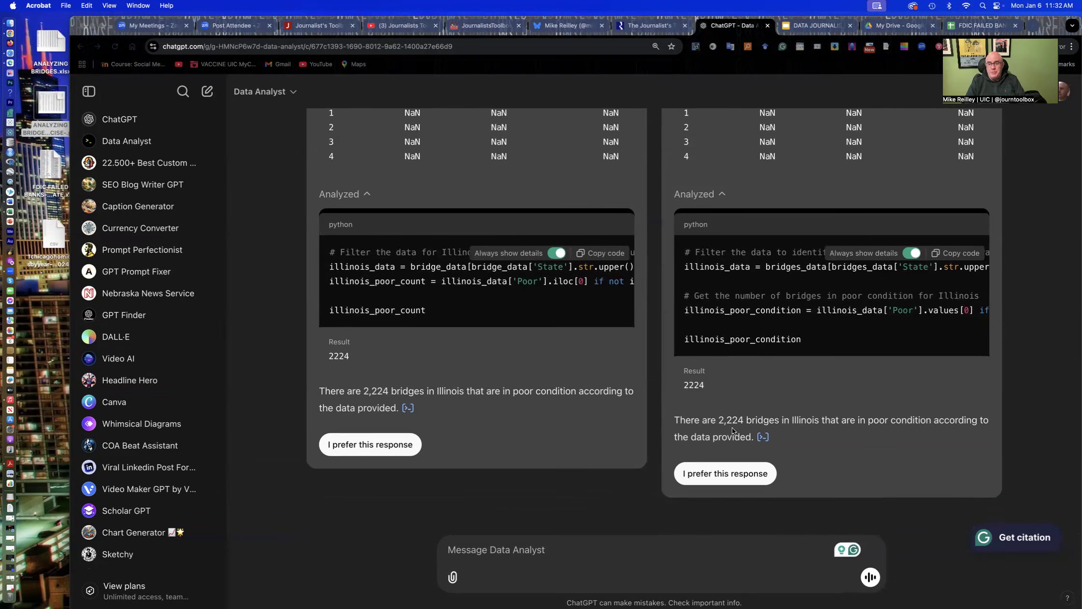
{"action": "double_click", "coordinate": [43, 106]}
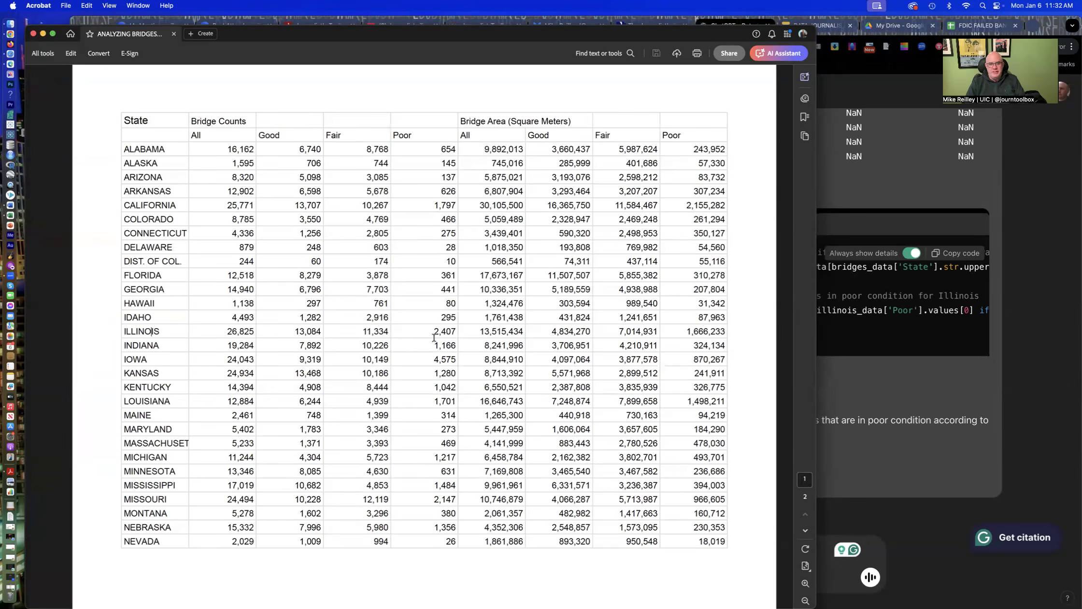
In Chrome, reply "No, that answer for Illinois is wrong. Analyze the dataset and find the correct number of bridges in Illinois that are in poor condition.".
{"action": "left_click", "coordinate": [853, 430]}
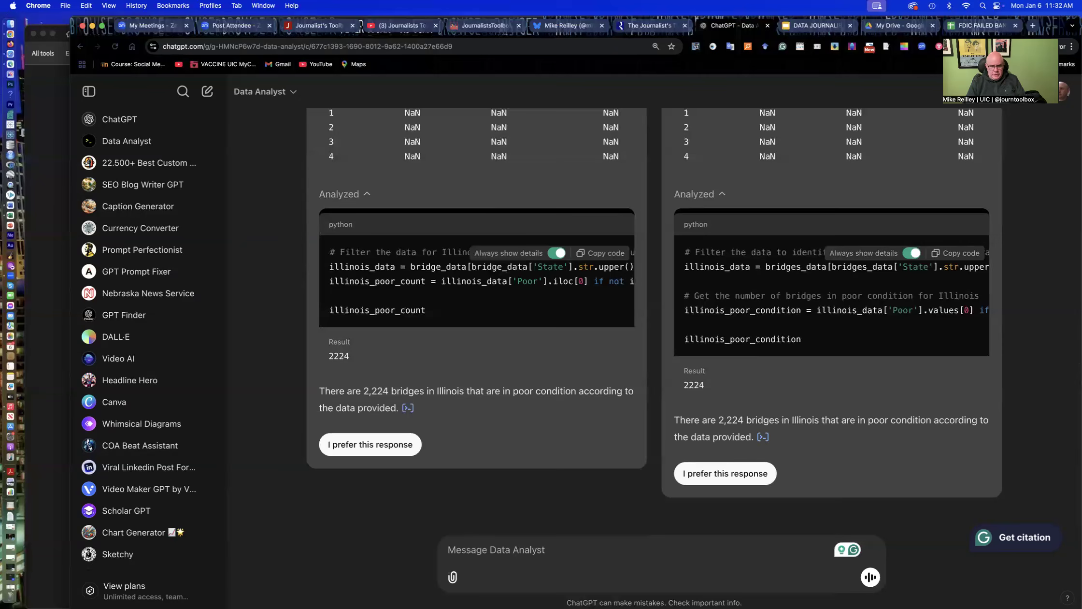
{"action": "type", "text": "No, that an"}
{"action": "type", "text": "swer for Ilinois is wri"}
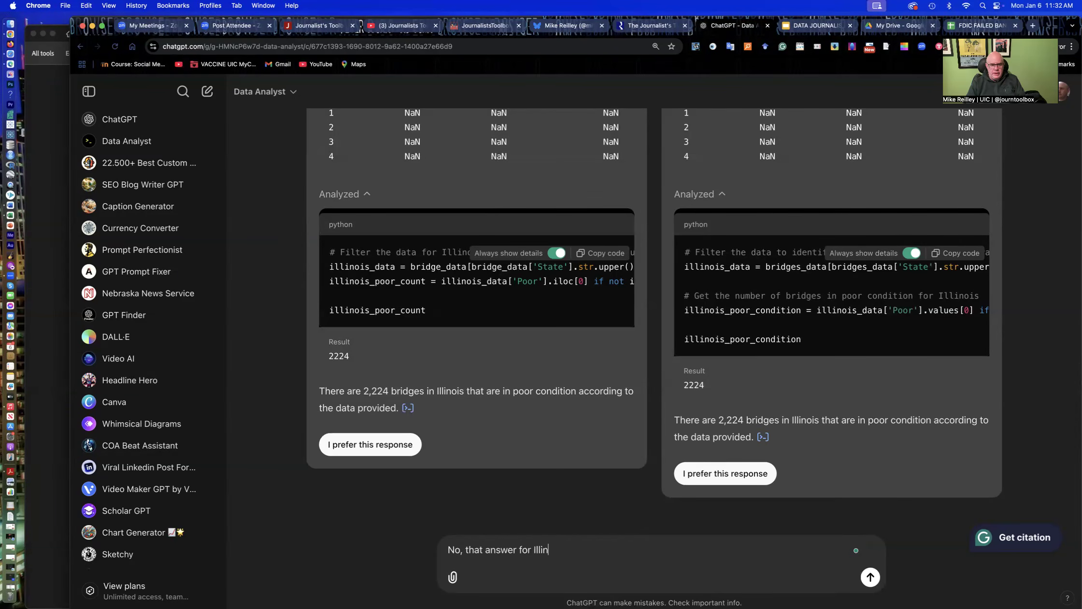
{"action": "type", "text": "ng. Analyze the dataset"}
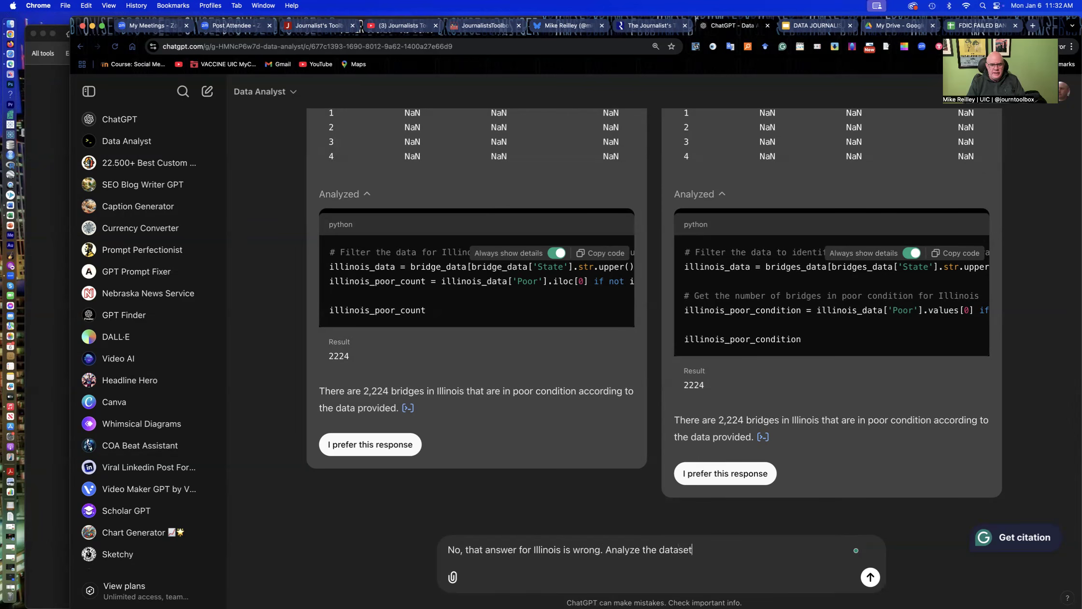
{"action": "type", "text": " and find the correct number of b"}
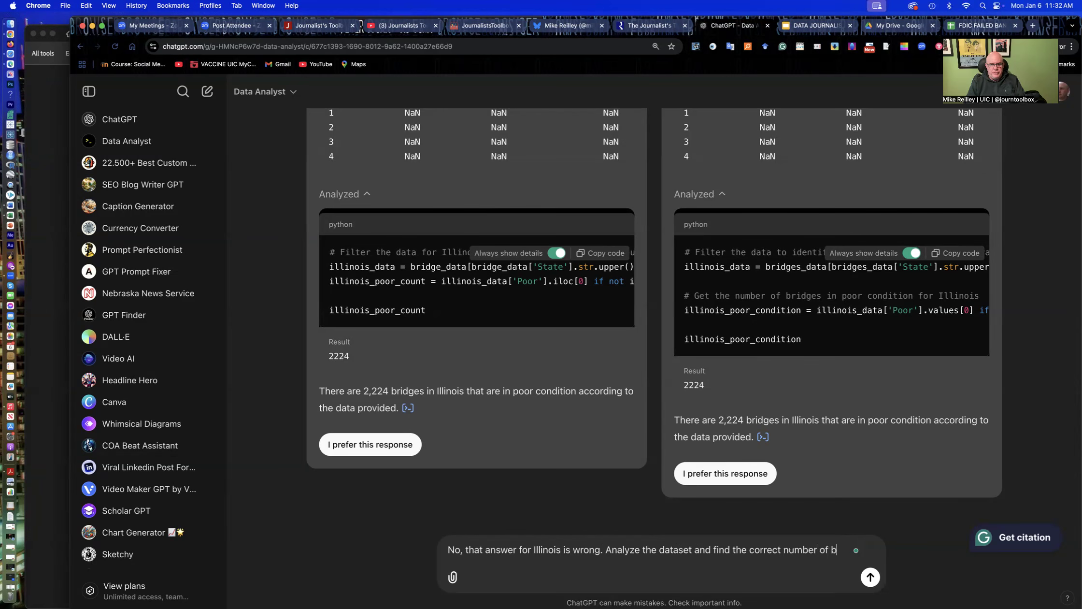
{"action": "type", "text": "rie"}
{"action": "key", "text": "BackSpace"}
{"action": "type", "text": "dges "}
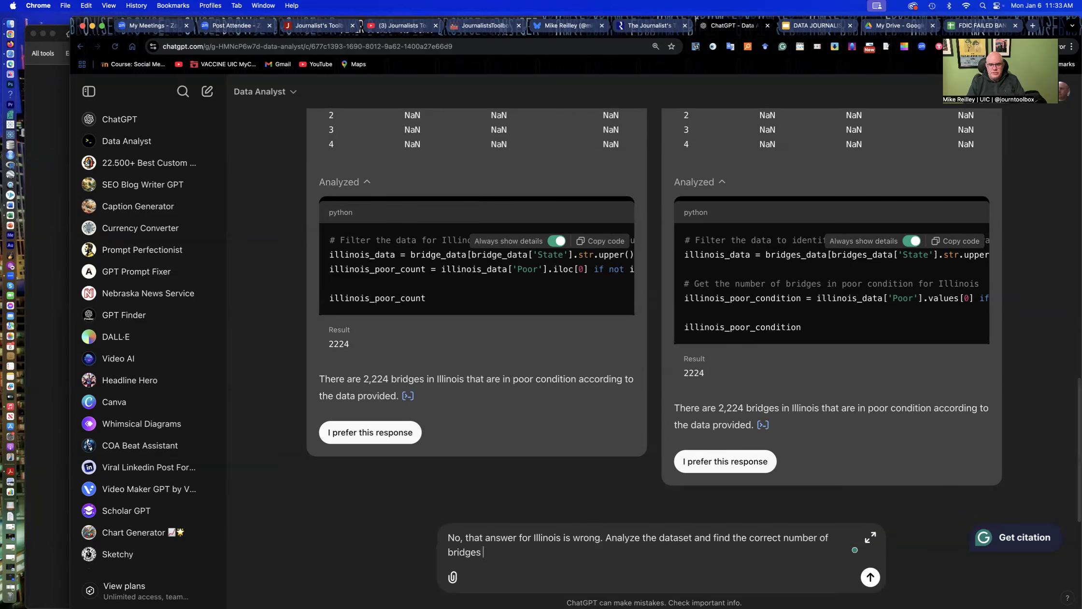
{"action": "type", "text": "in Illinois"}
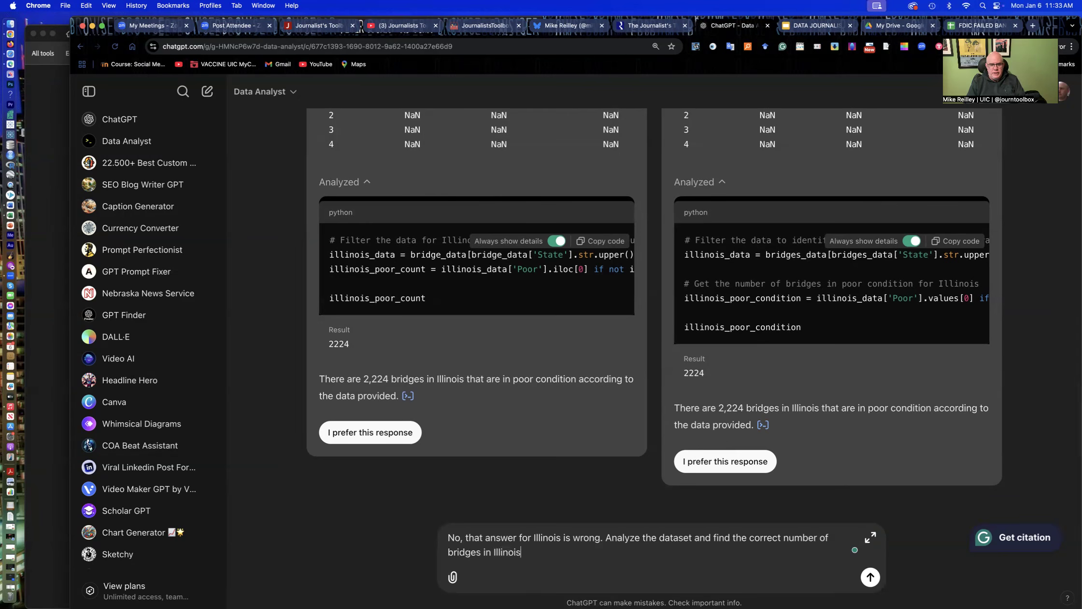
{"action": "type", "text": " that are in poor condition"}
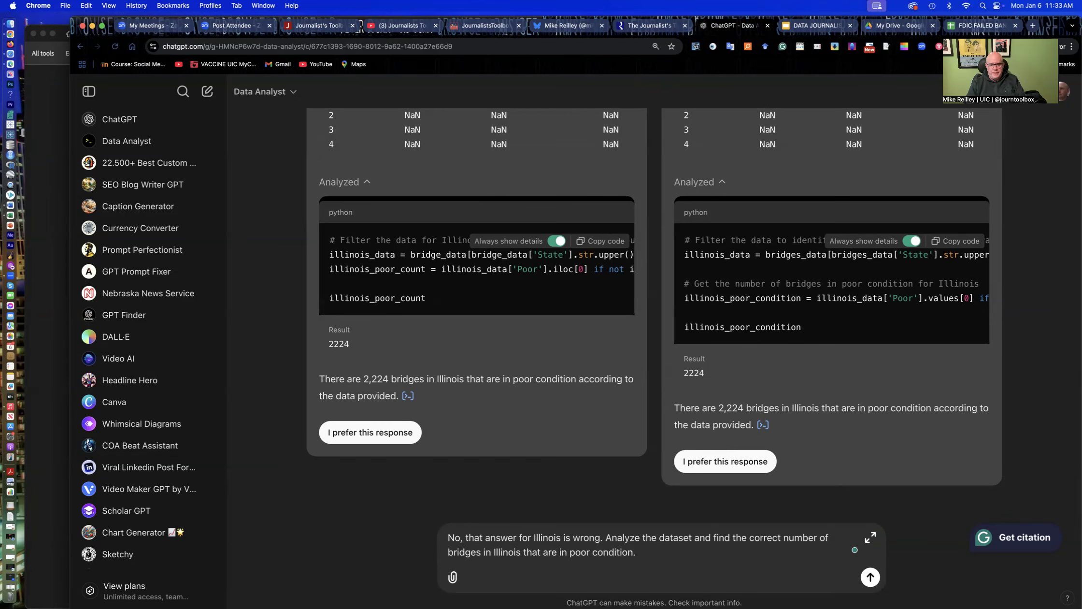
{"action": "type", "text": "."}
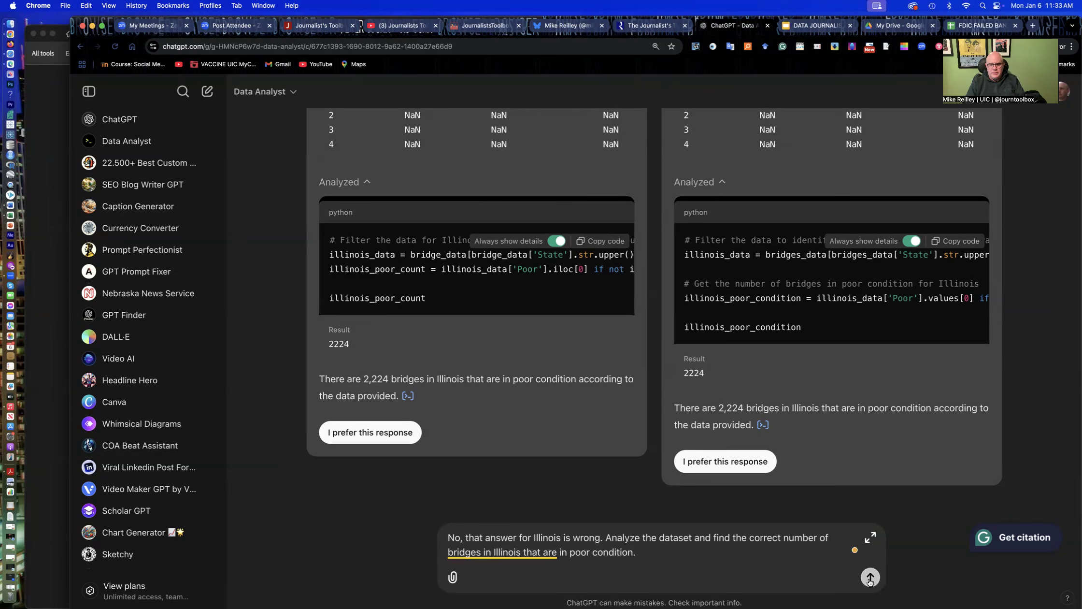
{"action": "left_click", "coordinate": [871, 577]}
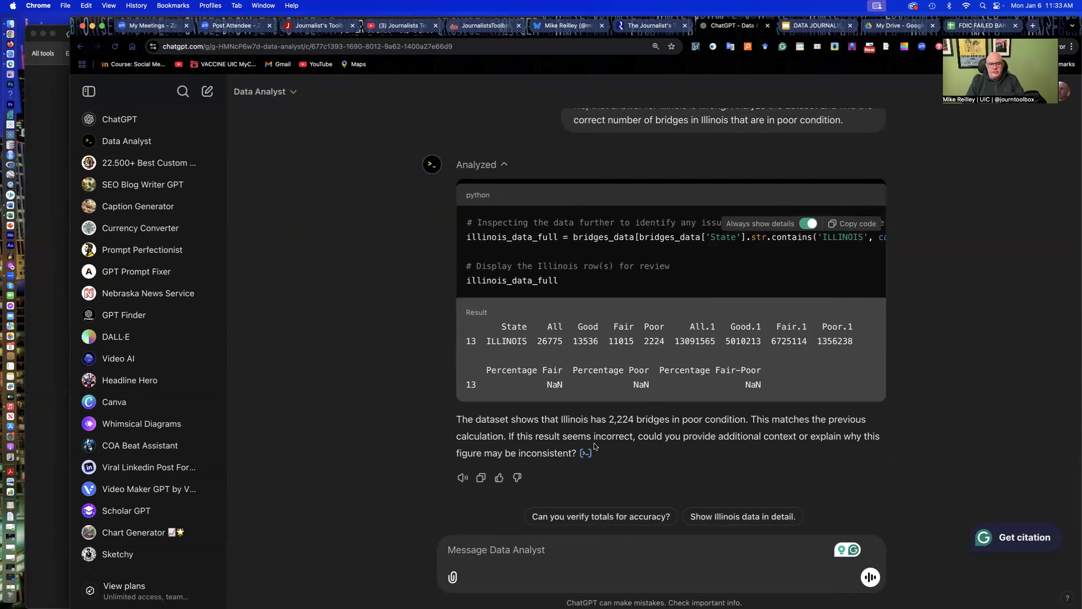
Rate the latest Illinois answer as bad with the reason "Not factually correct", and send the suggested follow-up "Can you verify totals for accuracy?".
{"action": "left_click", "coordinate": [517, 478]}
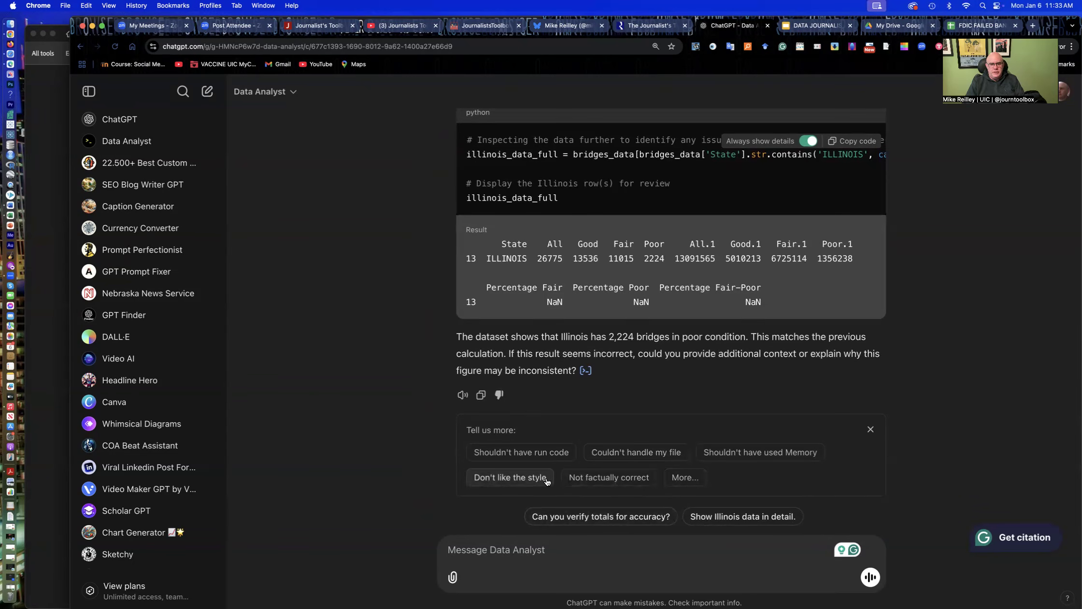
{"action": "left_click", "coordinate": [614, 476]}
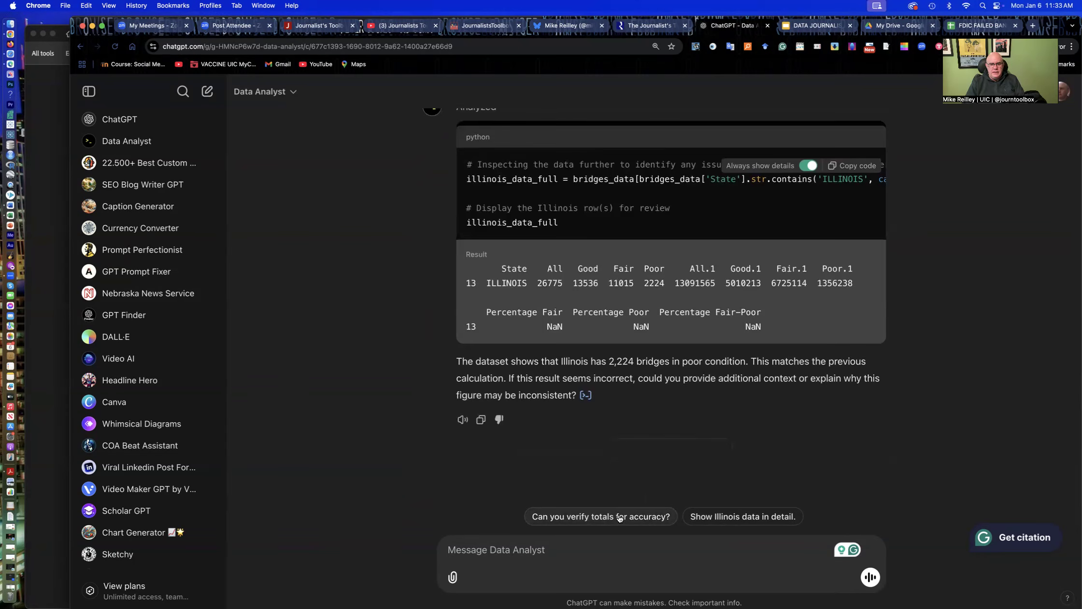
{"action": "left_click", "coordinate": [619, 515]}
{"action": "scroll", "coordinate": [405, 400], "scroll_direction": "down", "scroll_amount": 5}
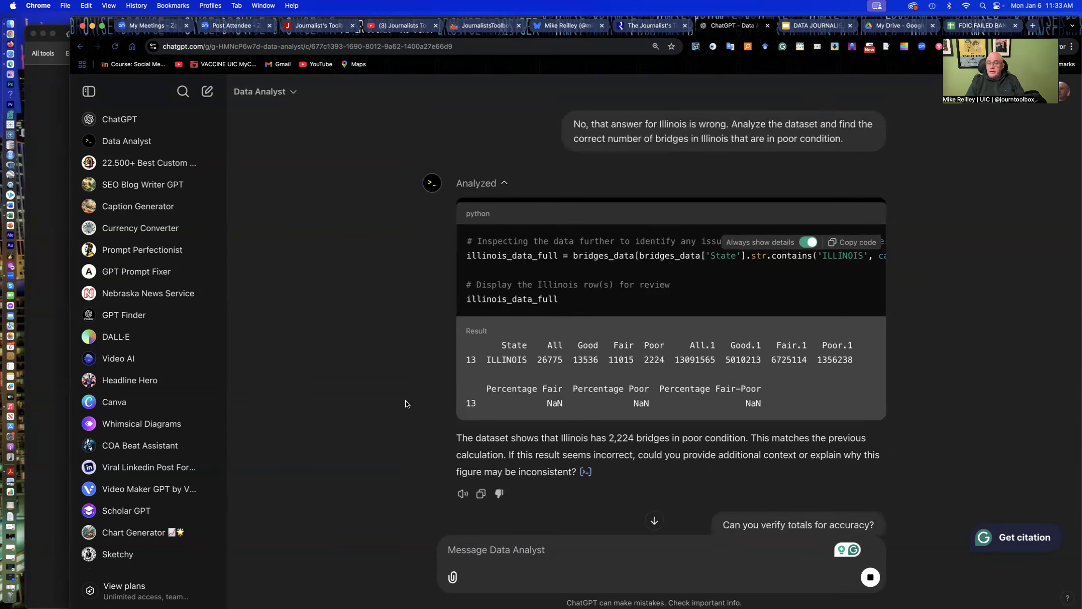
{"action": "scroll", "coordinate": [402, 444], "scroll_direction": "down", "scroll_amount": 5}
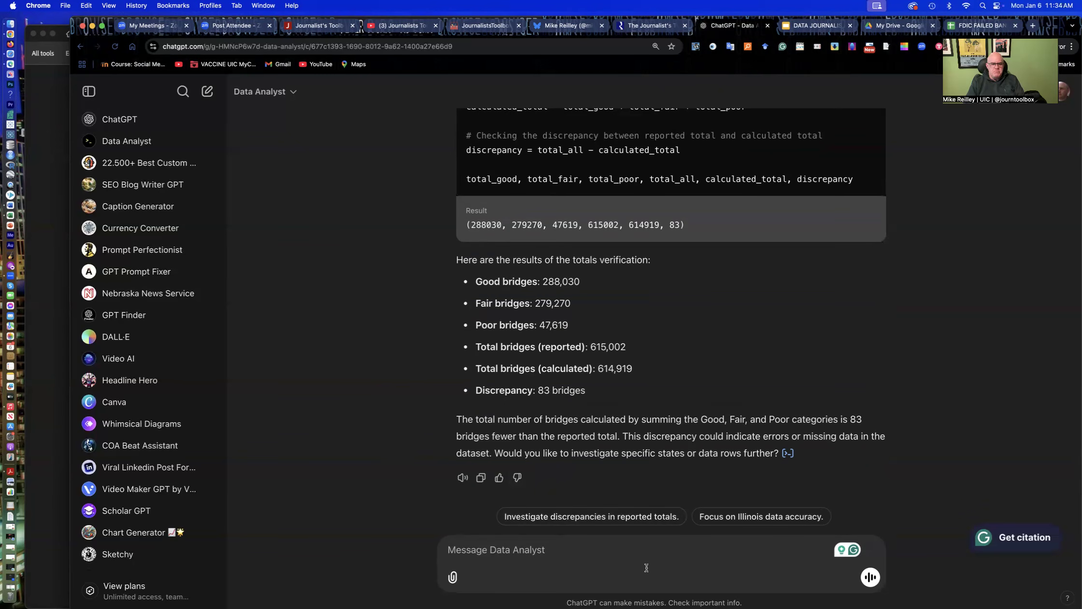
Send the prompt "Which state has the most bridges in good condition?".
{"action": "type", "text": "Which sta"}
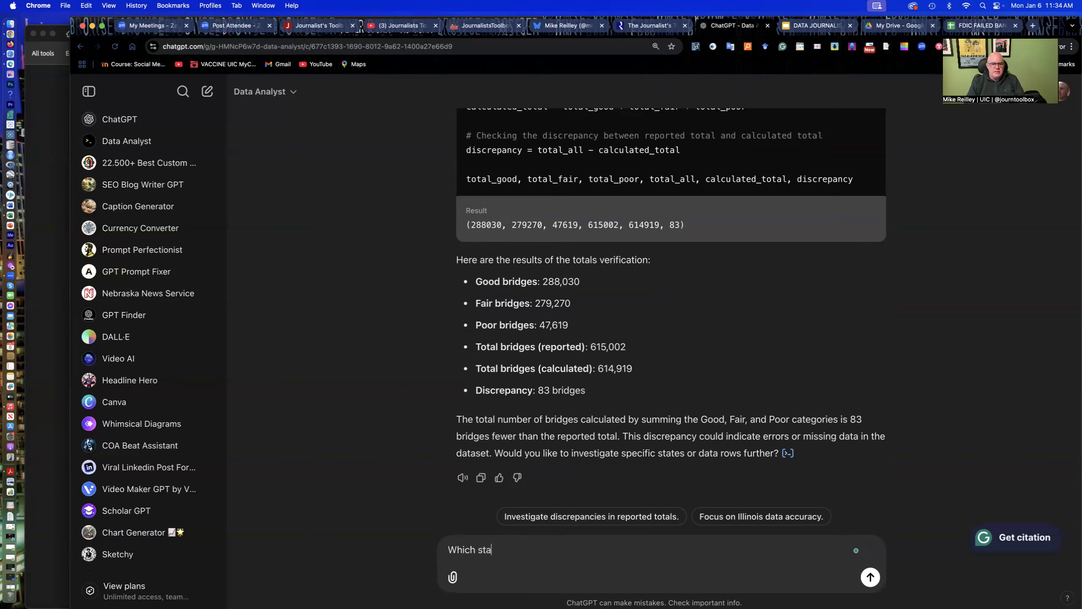
{"action": "type", "text": "te has the most b"}
{"action": "type", "text": "rig"}
{"action": "type", "text": "dges in "}
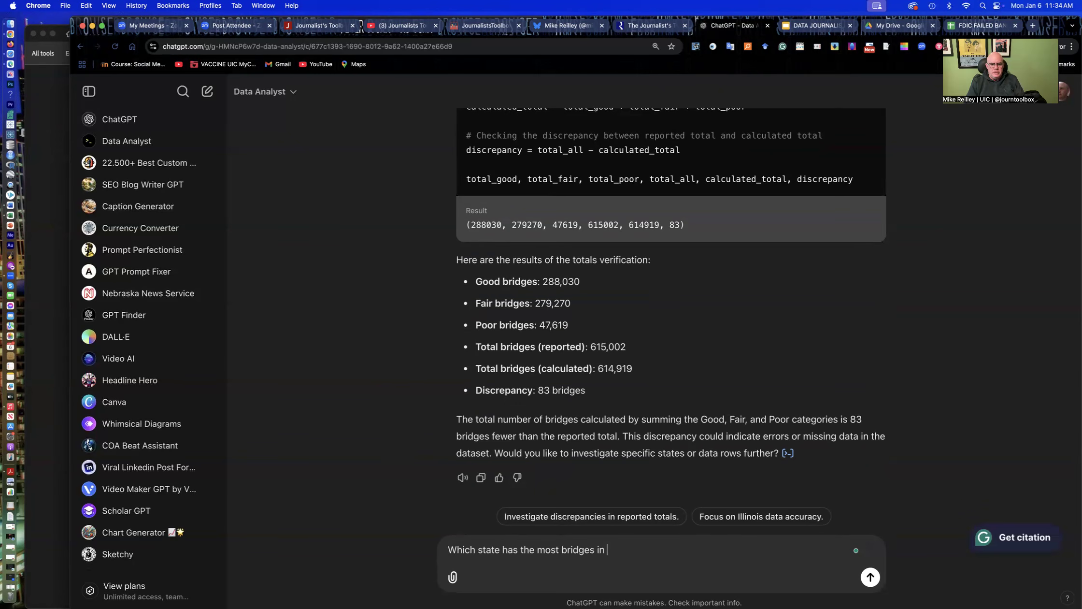
{"action": "type", "text": "good condition?"}
{"action": "key", "text": "Return"}
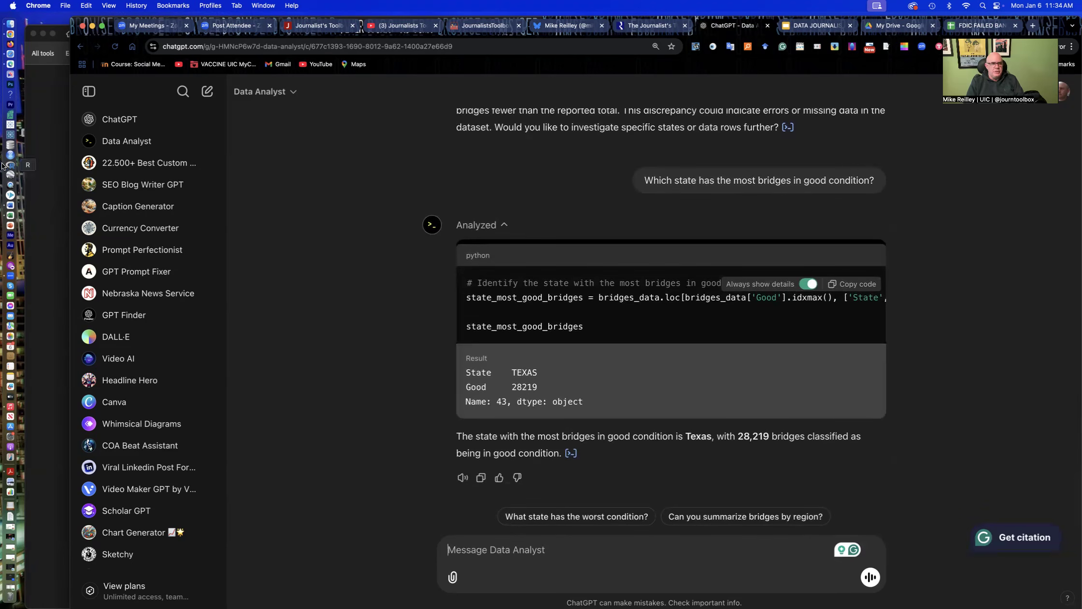
Check the Texas answer against the Texas row of the bridges PDF in Acrobat, and review the chat's totals verification in Chrome.
{"action": "left_click", "coordinate": [58, 31]}
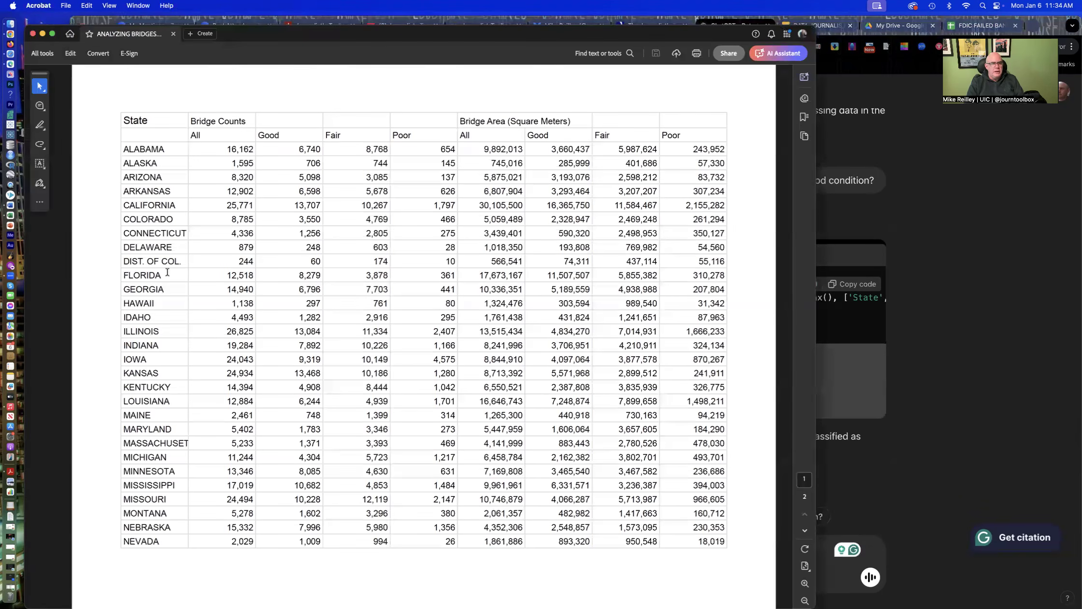
{"action": "scroll", "coordinate": [151, 543], "scroll_direction": "down", "scroll_amount": 5}
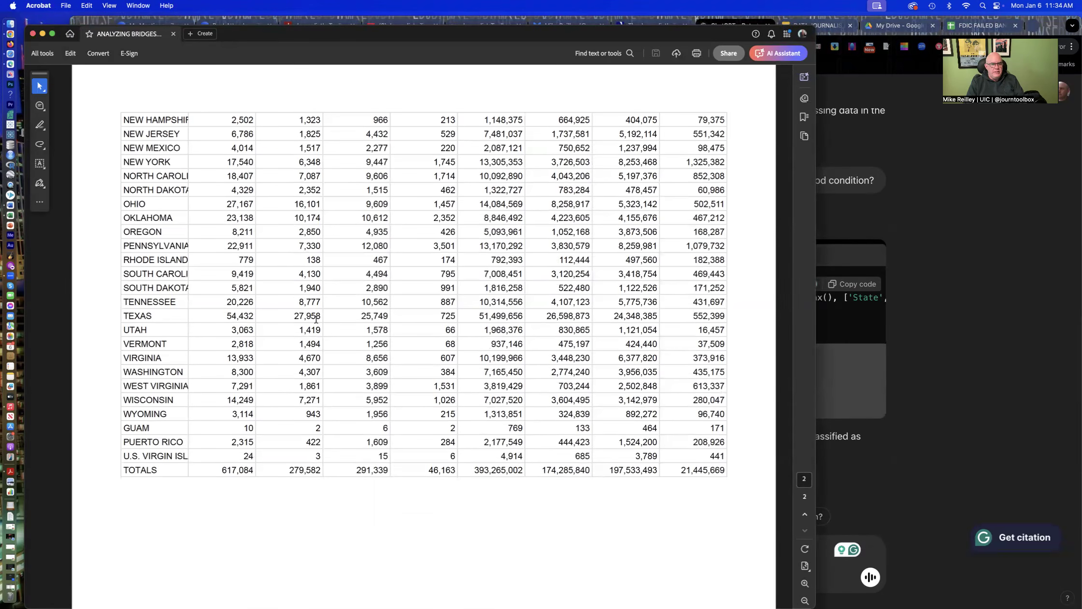
{"action": "left_click", "coordinate": [921, 375]}
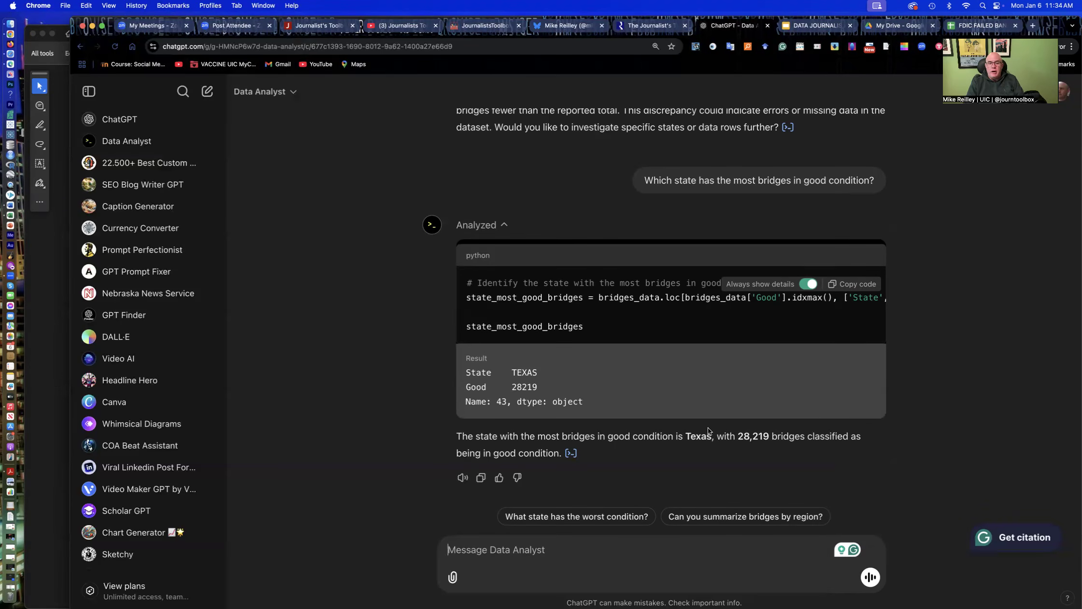
{"action": "left_click_drag", "start_coordinate": [613, 438], "coordinate": [793, 445]}
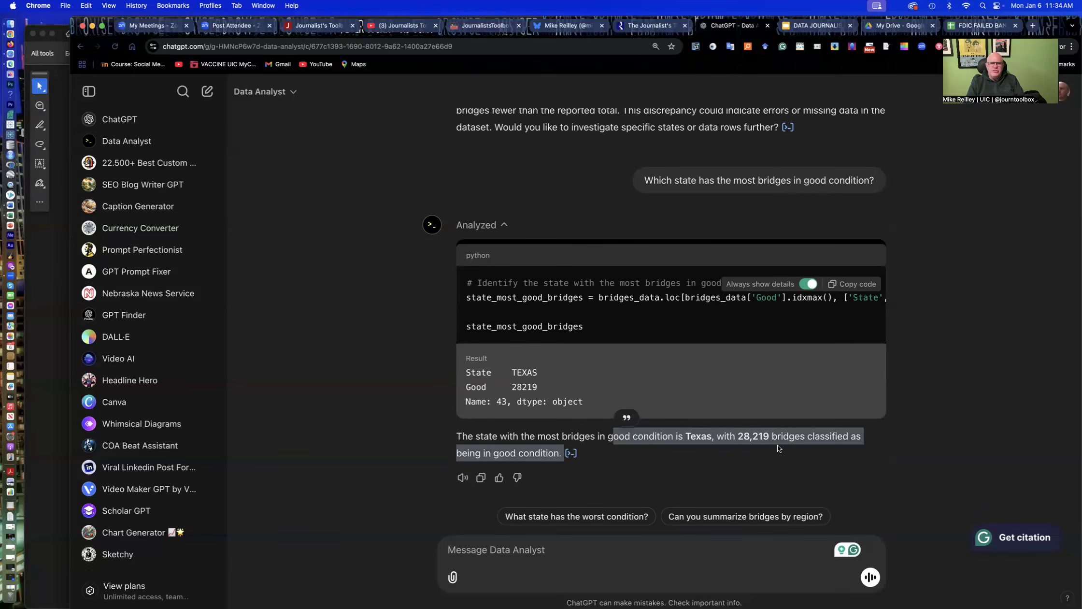
{"action": "scroll", "coordinate": [716, 442], "scroll_direction": "up", "scroll_amount": 15}
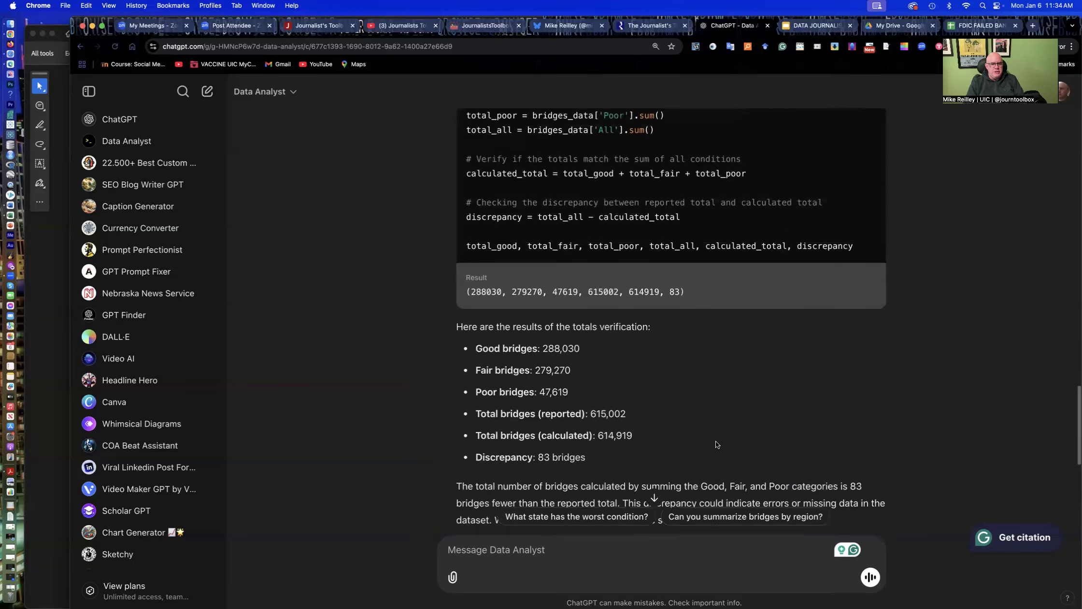
{"action": "scroll", "coordinate": [716, 441], "scroll_direction": "down", "scroll_amount": 12}
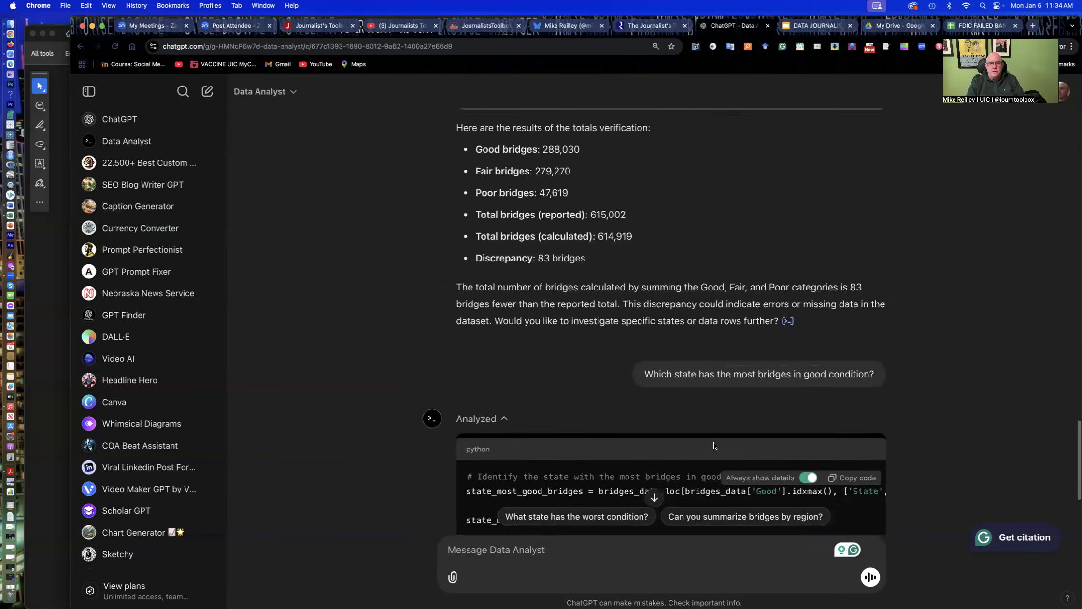
{"action": "scroll", "coordinate": [712, 441], "scroll_direction": "up", "scroll_amount": 4}
{"action": "scroll", "coordinate": [713, 441], "scroll_direction": "down", "scroll_amount": 6}
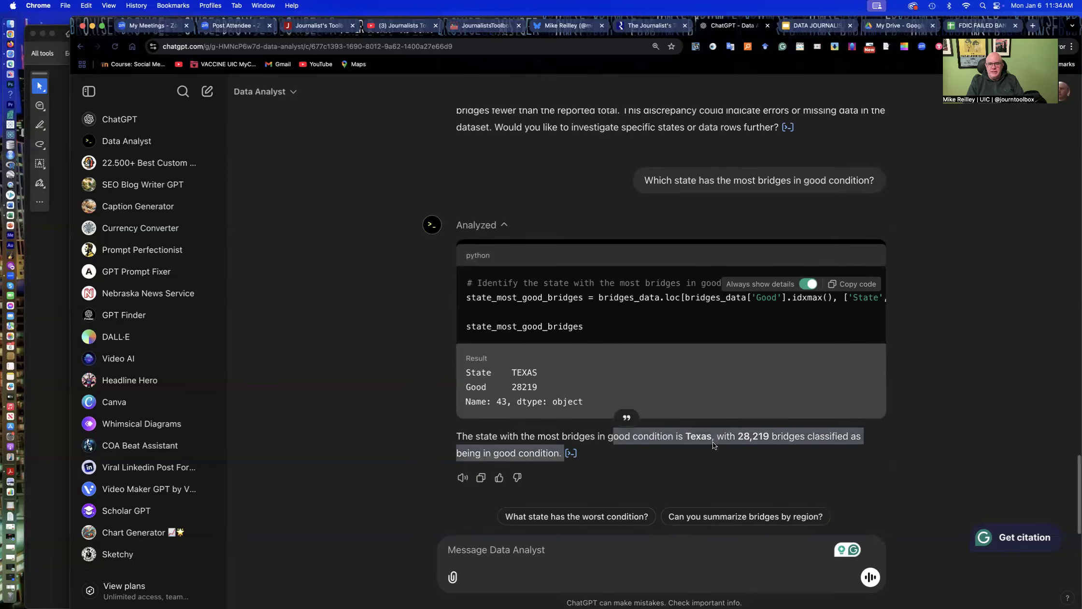
{"action": "left_click", "coordinate": [463, 549]}
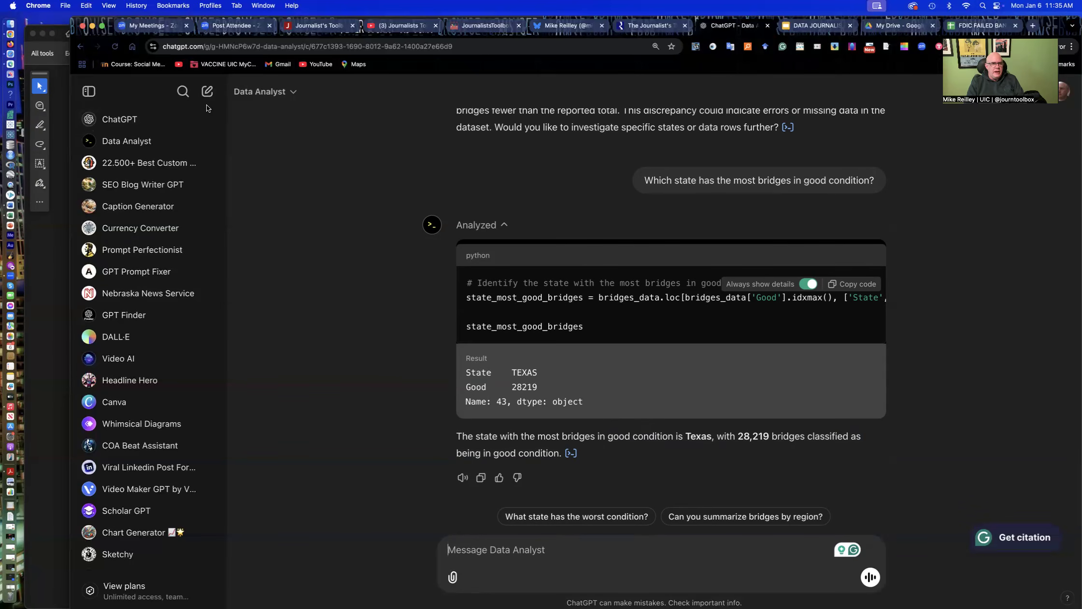
Start a new, empty chat with the Data Analyst GPT.
{"action": "left_click", "coordinate": [212, 117]}
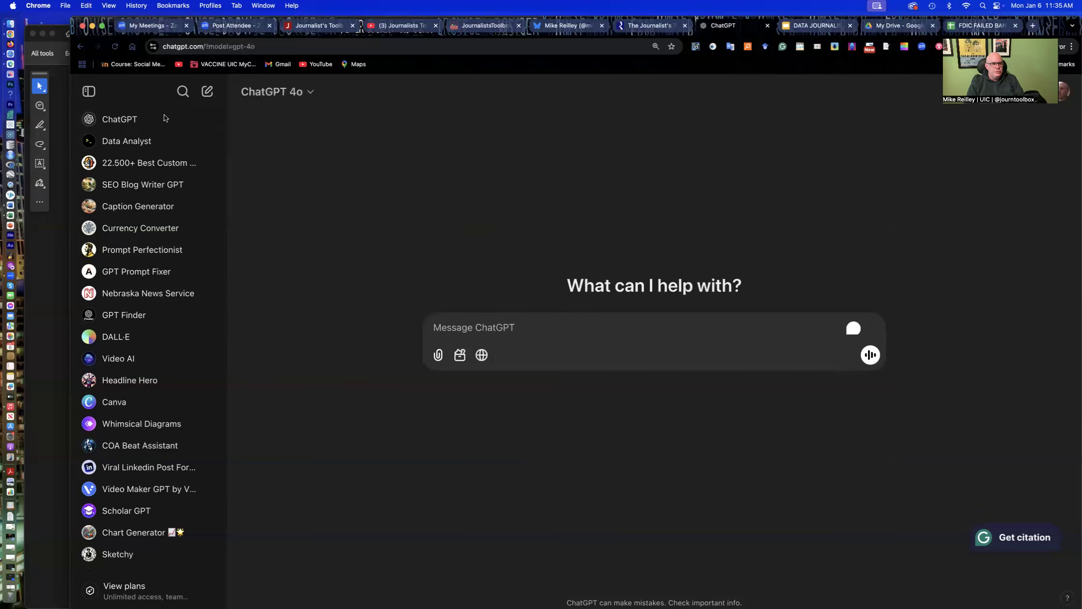
{"action": "left_click", "coordinate": [209, 141]}
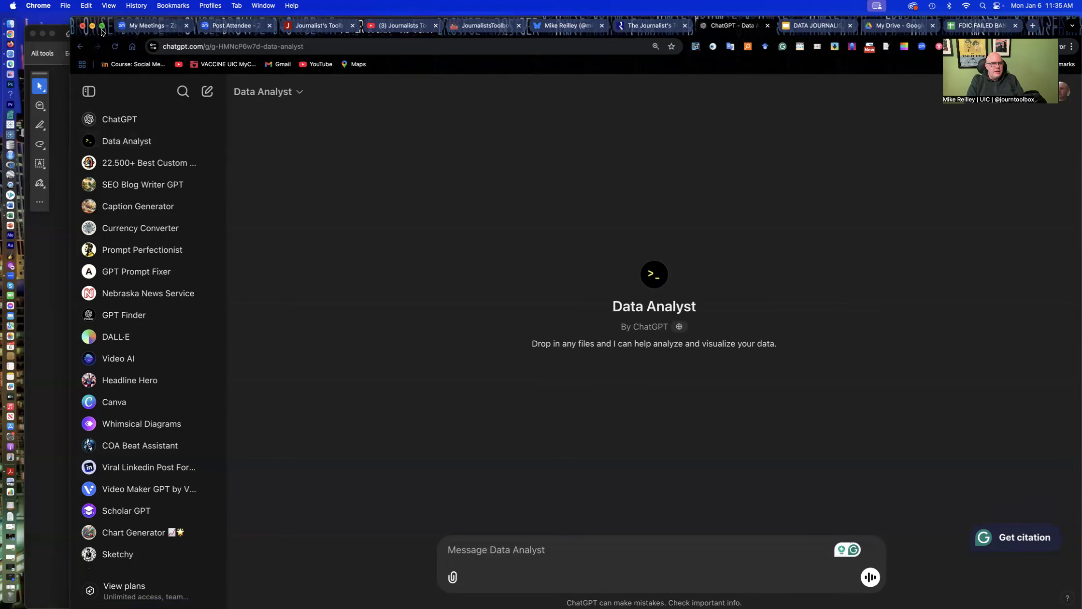
Close the bridges PDF, open the Chicago homicides CSV from the desktop in Numbers to examine its yearly figures, and close it.
{"action": "left_click", "coordinate": [32, 35]}
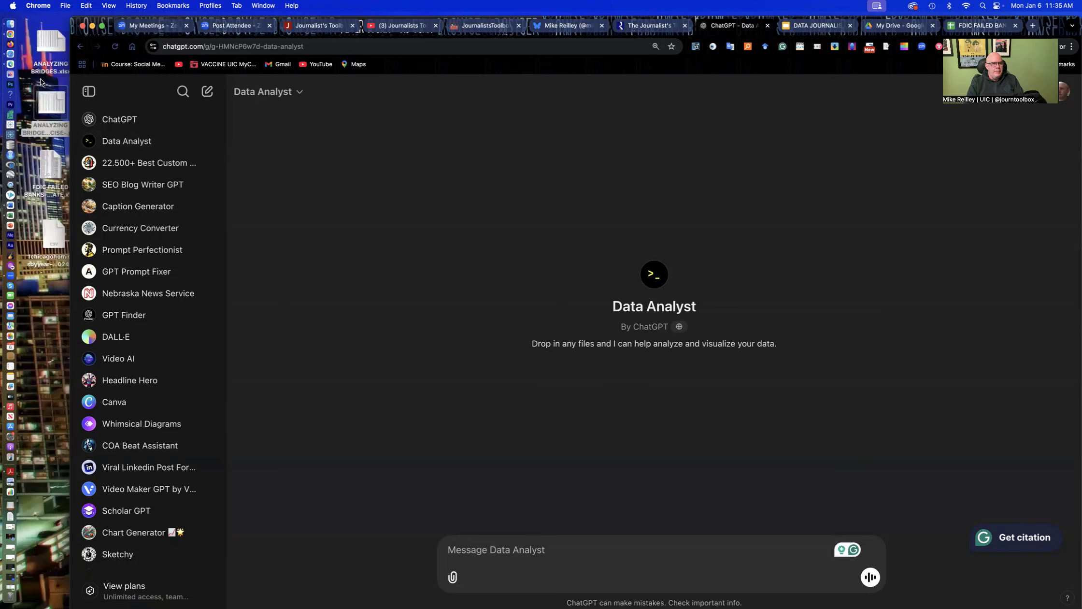
{"action": "double_click", "coordinate": [57, 233]}
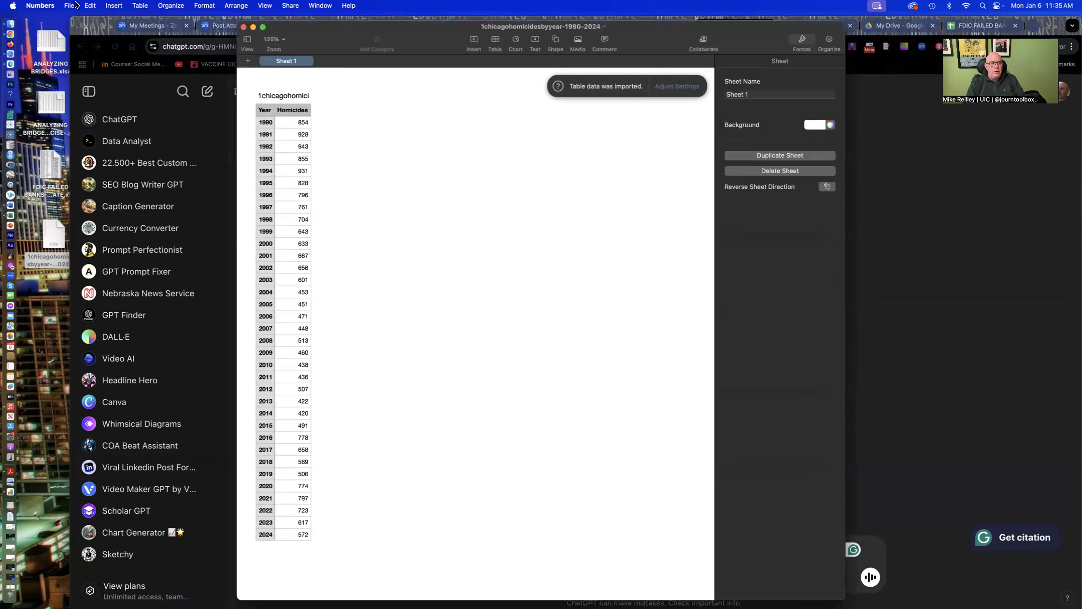
{"action": "left_click", "coordinate": [243, 28]}
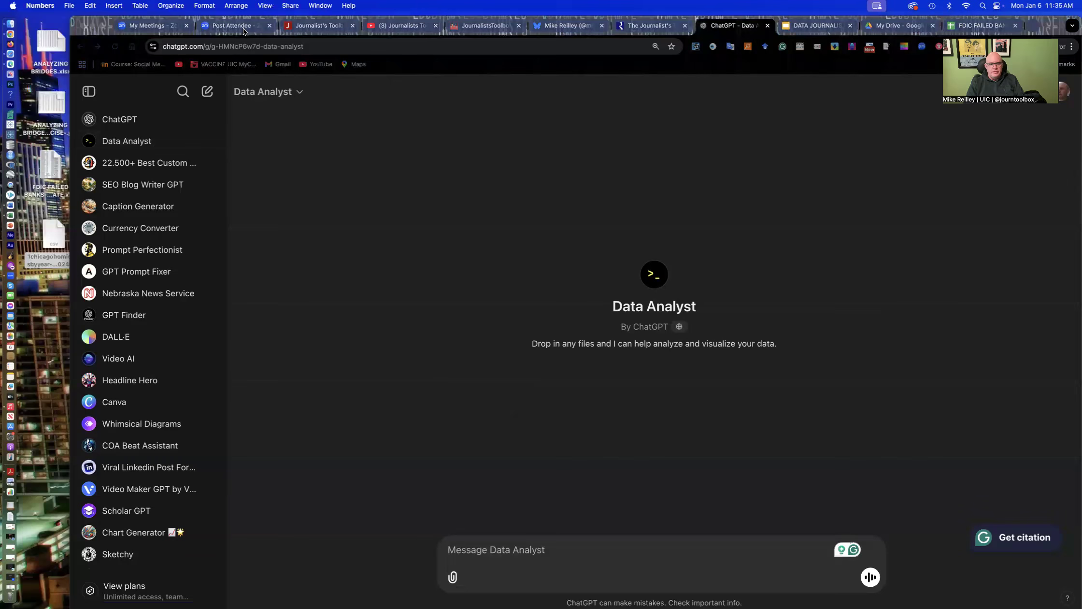
Attach 1chicagohomicidesbyyear-1990-2024.csv from the computer's Desktop folder to the new Data Analyst message.
{"action": "left_click", "coordinate": [455, 578]}
{"action": "left_click", "coordinate": [454, 578]}
{"action": "left_click", "coordinate": [497, 550]}
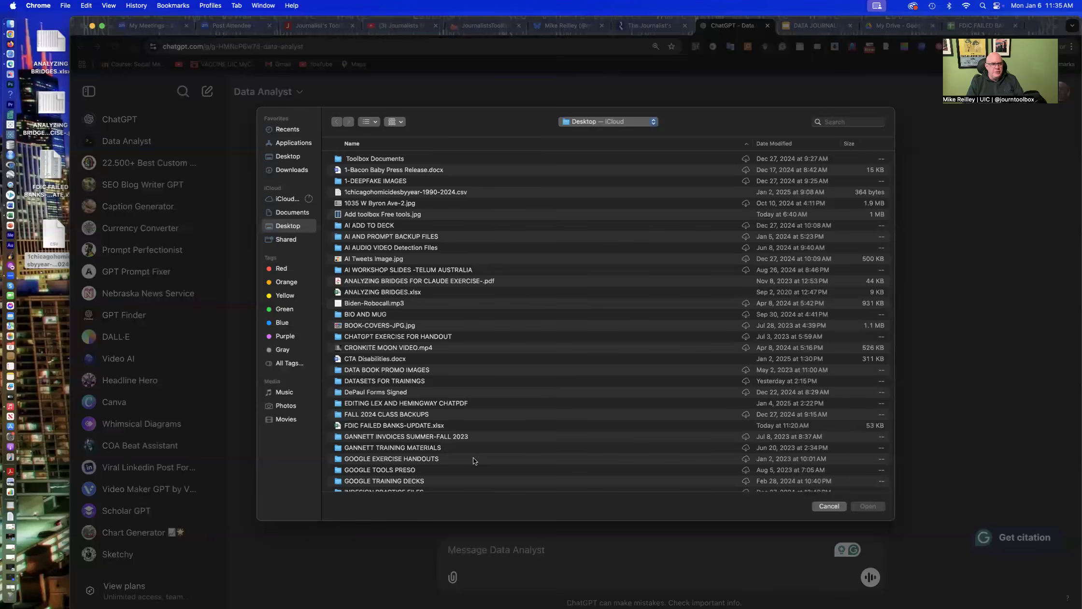
{"action": "left_click", "coordinate": [369, 191]}
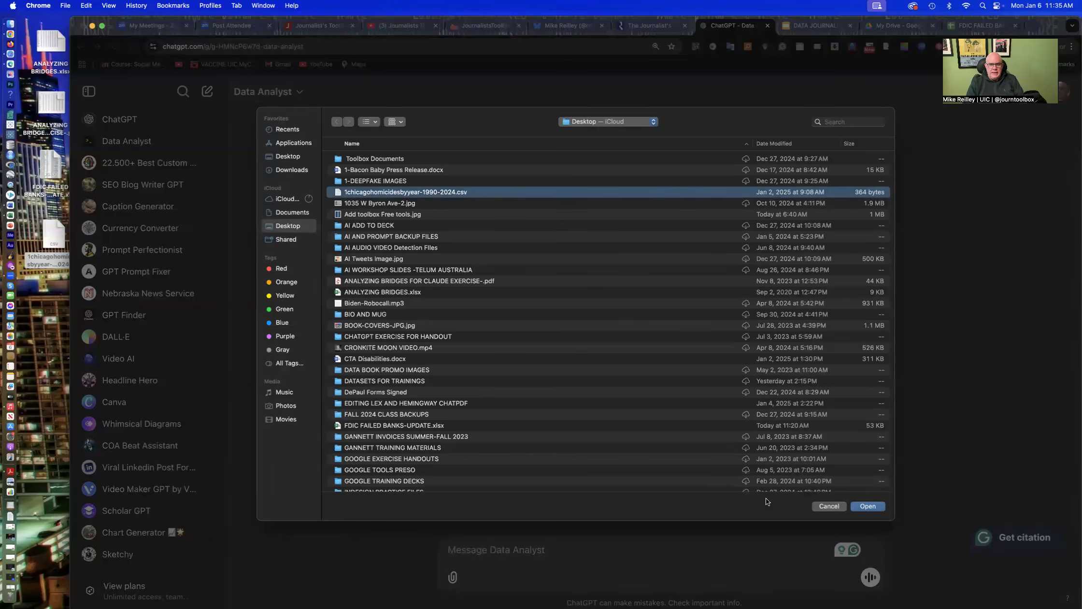
{"action": "left_click", "coordinate": [868, 506]}
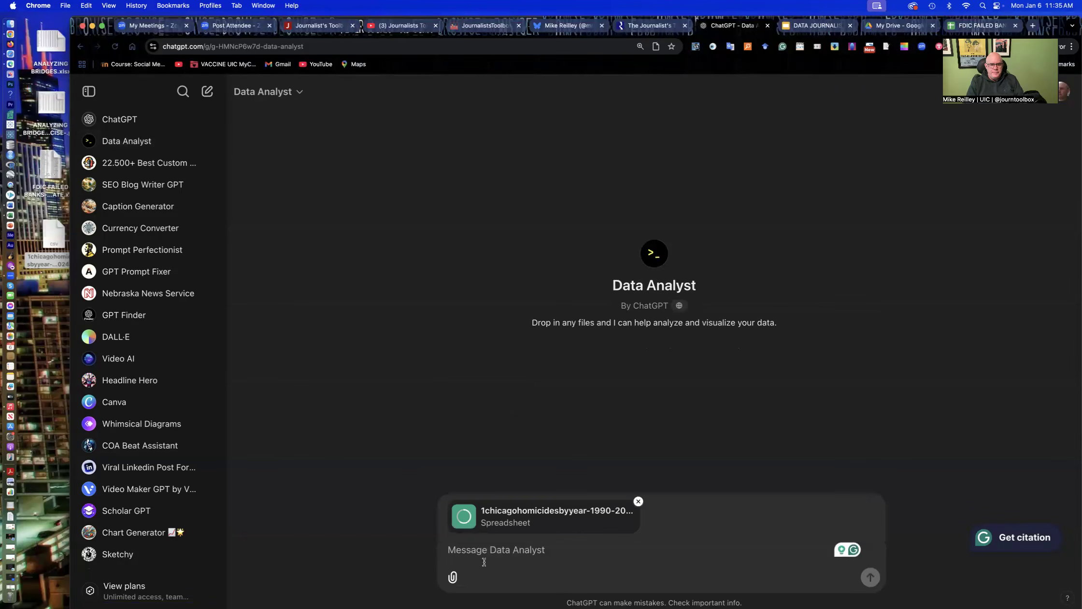
Ask Data Analyst for a year-by-year bar chart of the attached Chicago homicide data, titled "Chicago Homicides by Year (1990-2024)".
{"action": "type", "text": "Create a "}
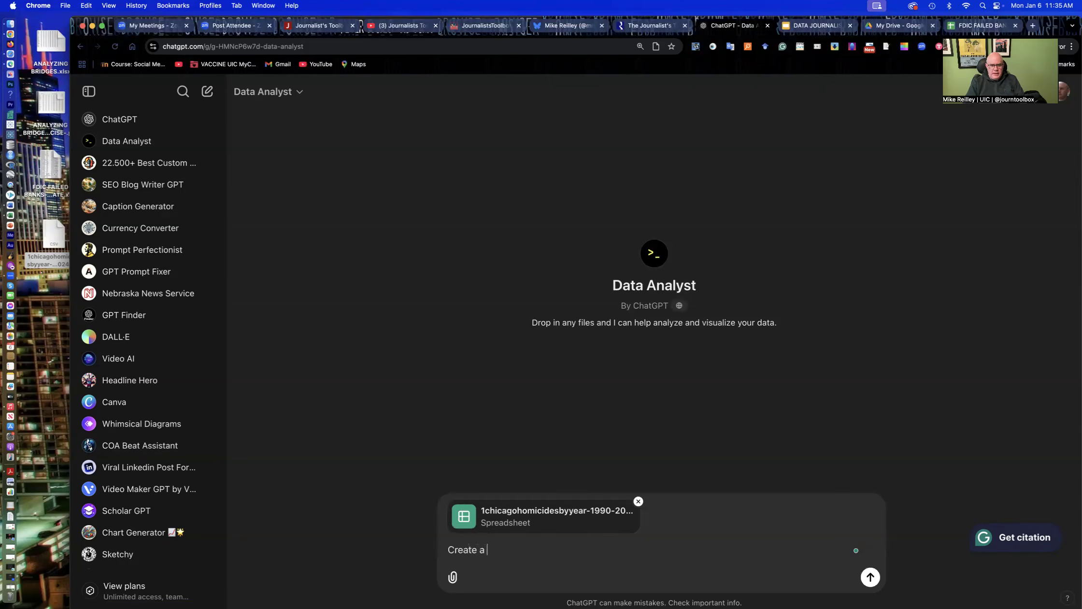
{"action": "type", "text": "year-by-year bar chart with th"}
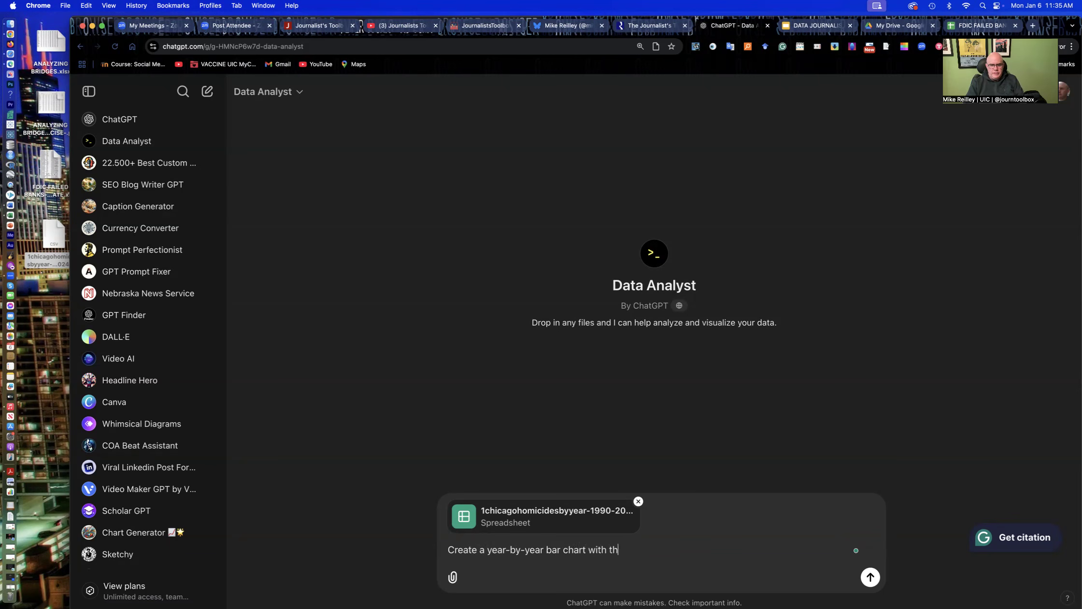
{"action": "type", "text": "e attached. Chicago H"}
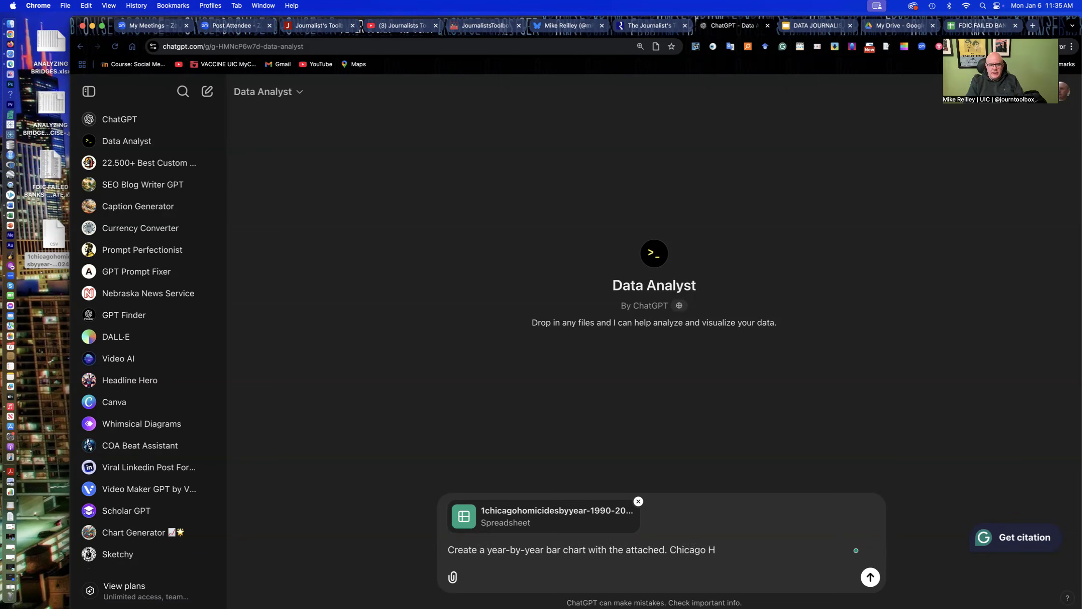
{"action": "type", "text": "homicide data. Make the header"}
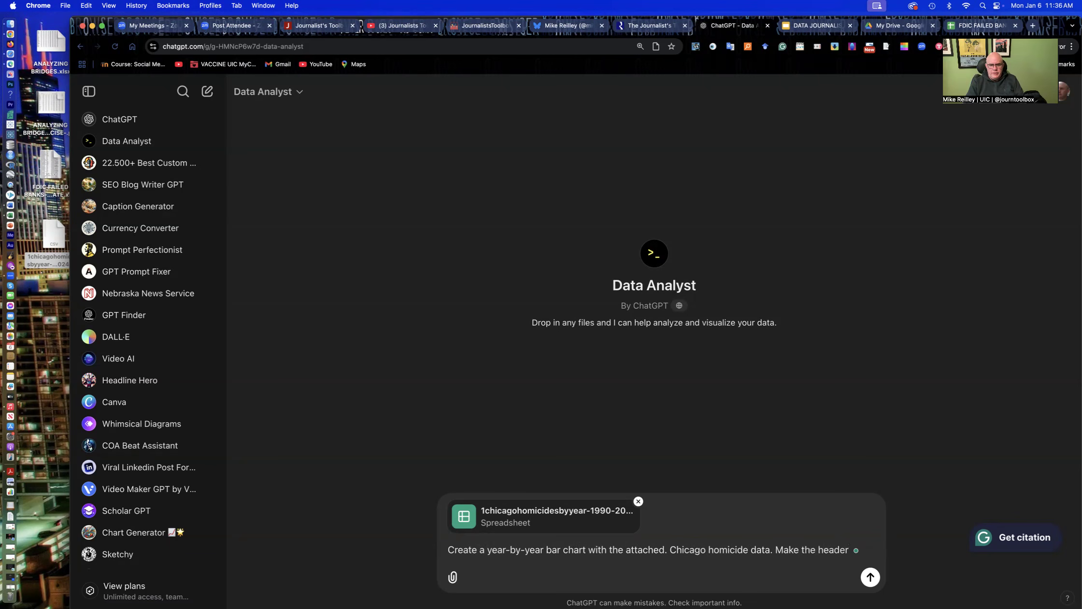
{"action": "type", "text": " Chicago Homicides by Year (1990-2024"}
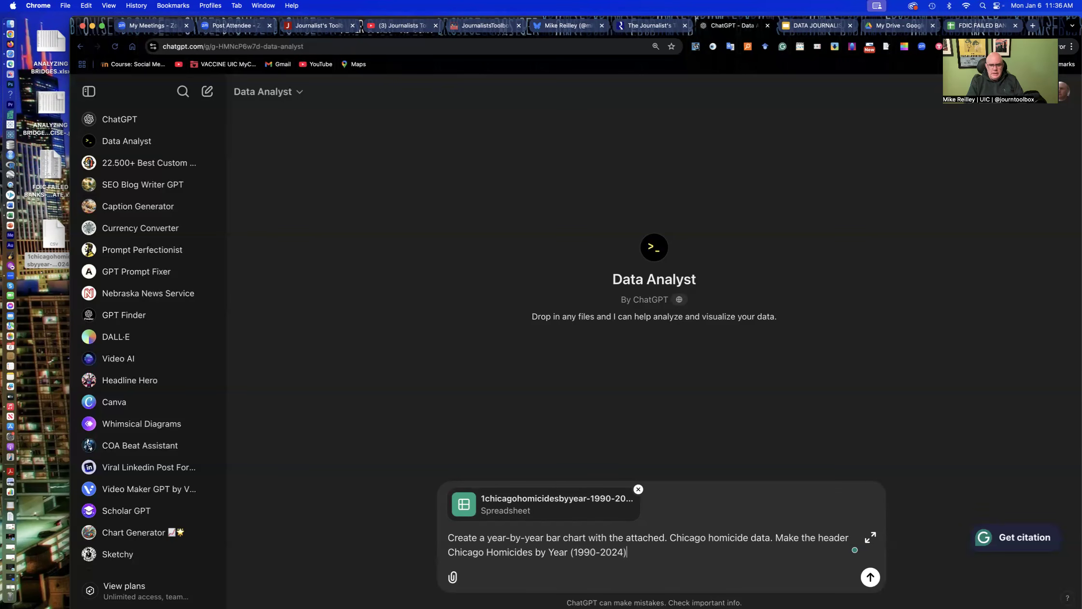
{"action": "left_click_drag", "start_coordinate": [818, 535], "coordinate": [845, 536]}
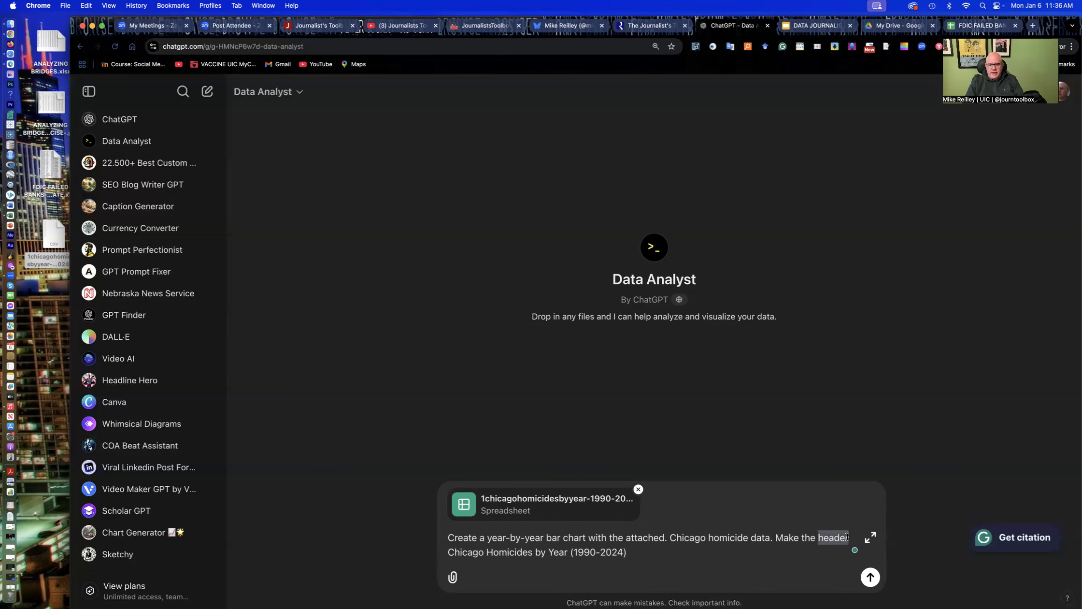
{"action": "type", "text": "titl"}
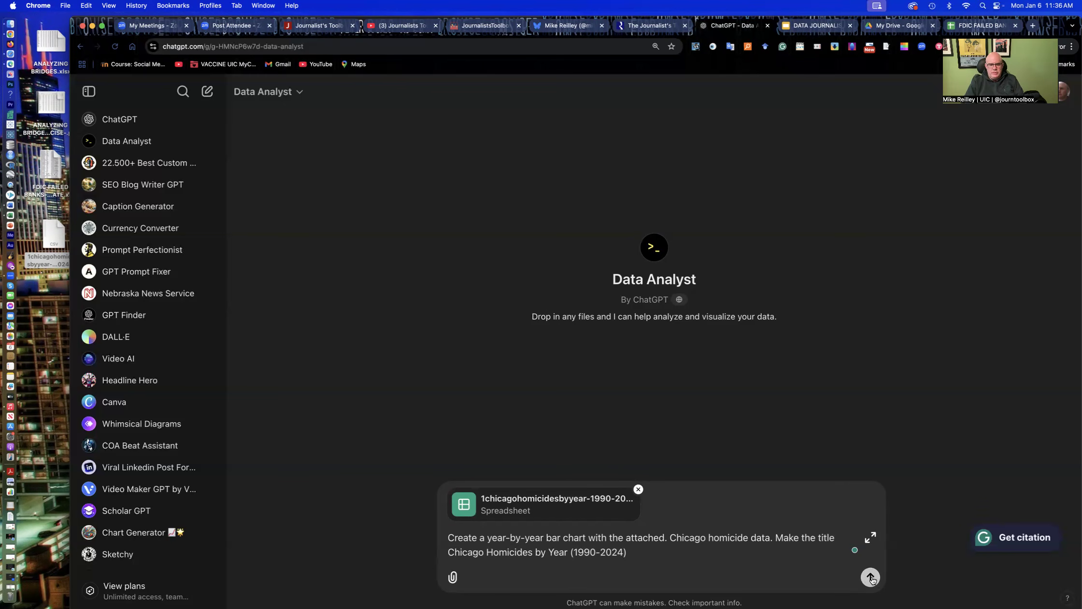
{"action": "key", "text": "Return"}
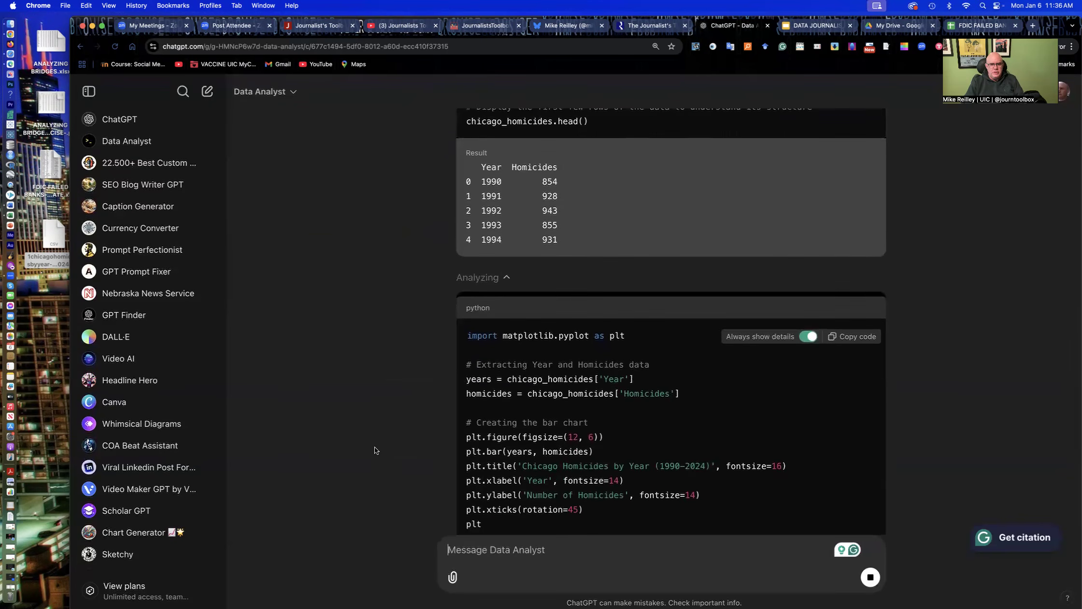
Examine the generated homicide bar chart and compare it with the Daigram slide in the DATA JOURNALISM AI TRAINING DECK.
{"action": "scroll", "coordinate": [376, 451], "scroll_direction": "up", "scroll_amount": 10}
{"action": "scroll", "coordinate": [375, 451], "scroll_direction": "down", "scroll_amount": 10}
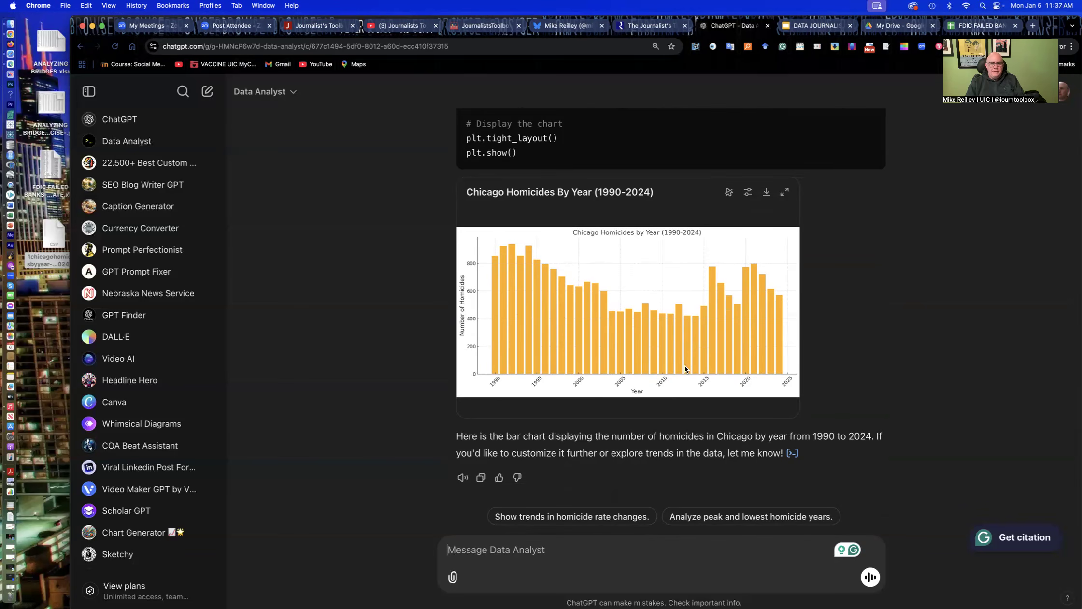
{"action": "left_click", "coordinate": [806, 26]}
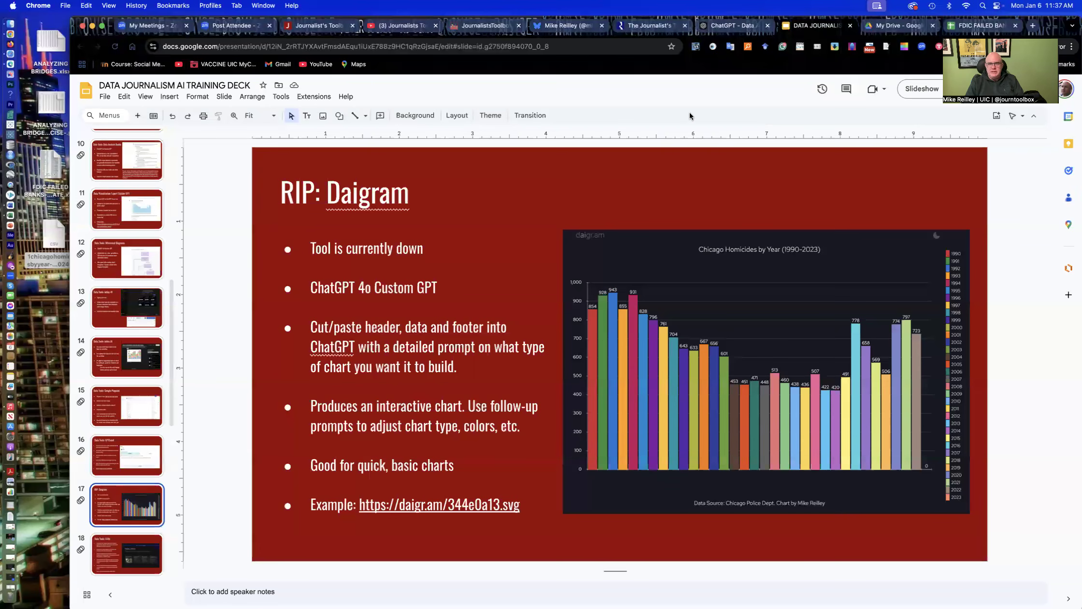
Return to ChatGPT and open a new chat with the Data Visualization Expert GPT.
{"action": "left_click", "coordinate": [732, 29]}
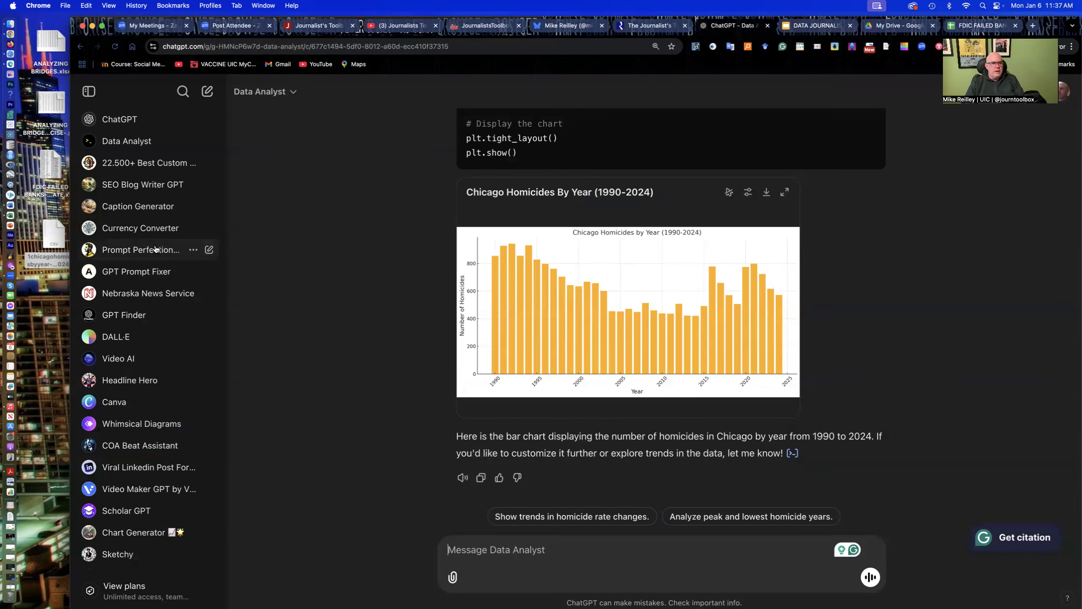
{"action": "scroll", "coordinate": [155, 256], "scroll_direction": "down", "scroll_amount": 10}
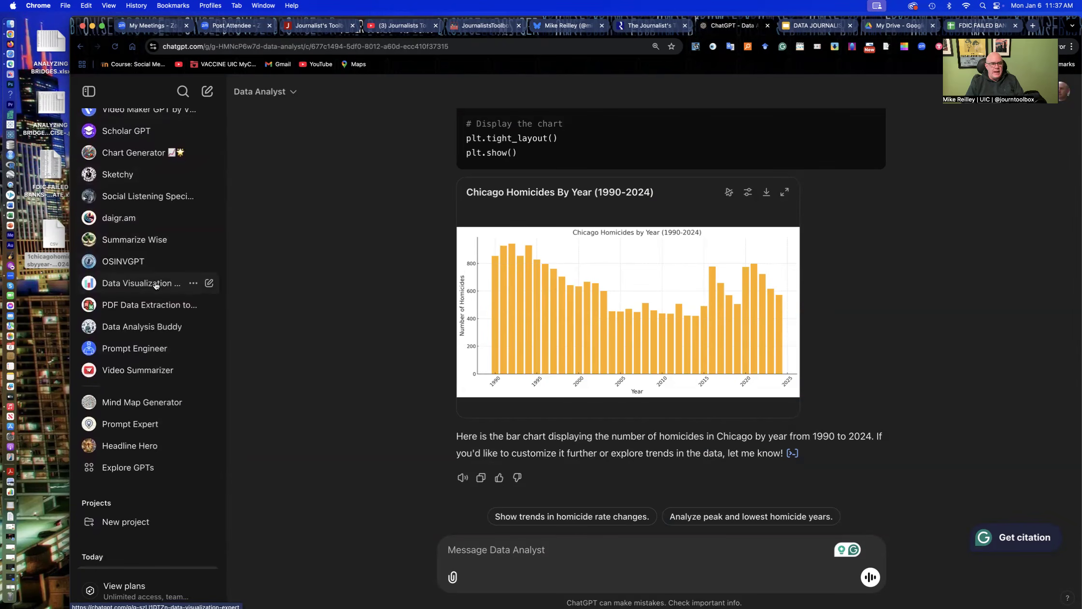
{"action": "left_click", "coordinate": [156, 285]}
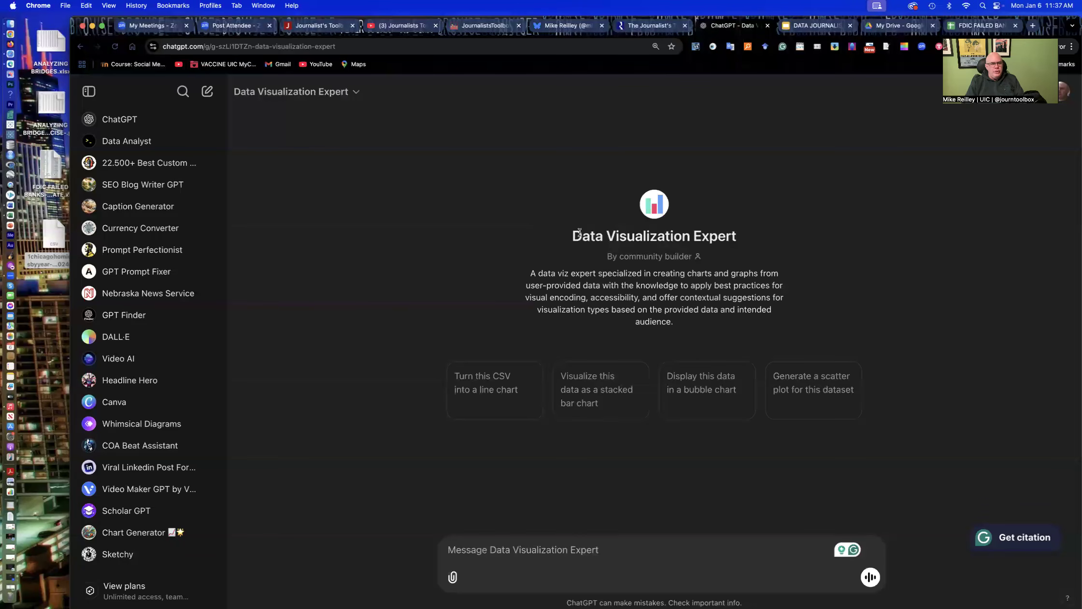
Open the Scraping tools page from the Journalist's Toolbox home page and look through its list of spreadsheet and scraping tools.
{"action": "left_click", "coordinate": [311, 25]}
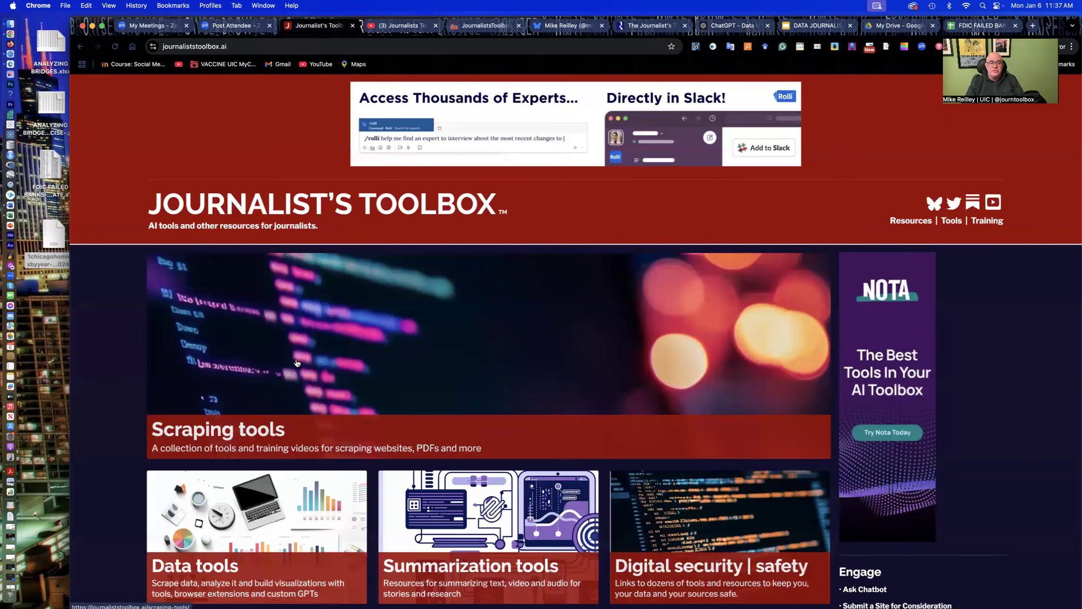
{"action": "scroll", "coordinate": [251, 432], "scroll_direction": "down", "scroll_amount": 2}
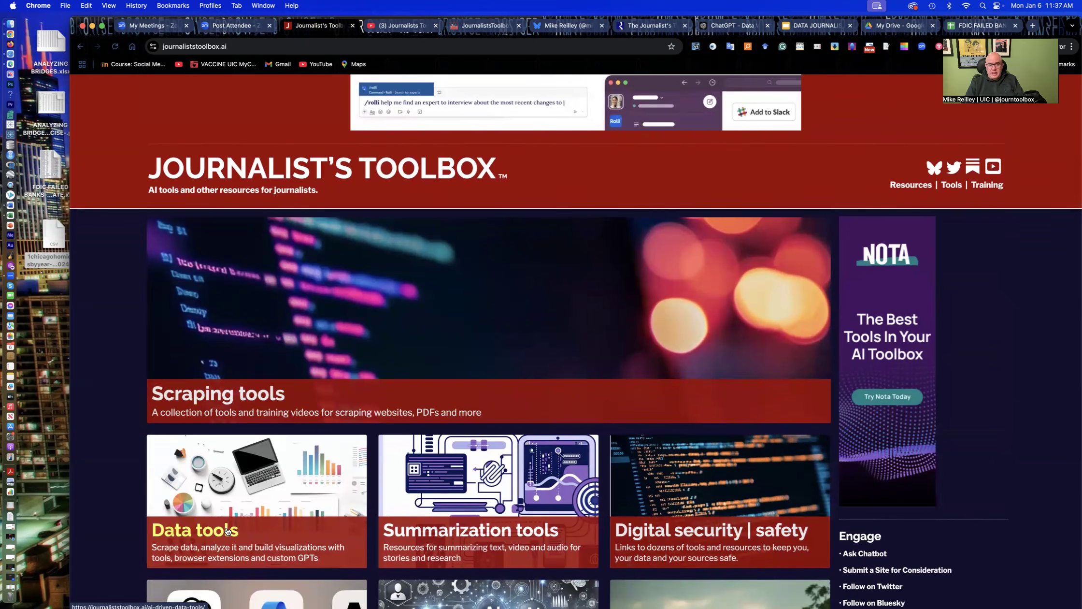
{"action": "left_click", "coordinate": [230, 393]}
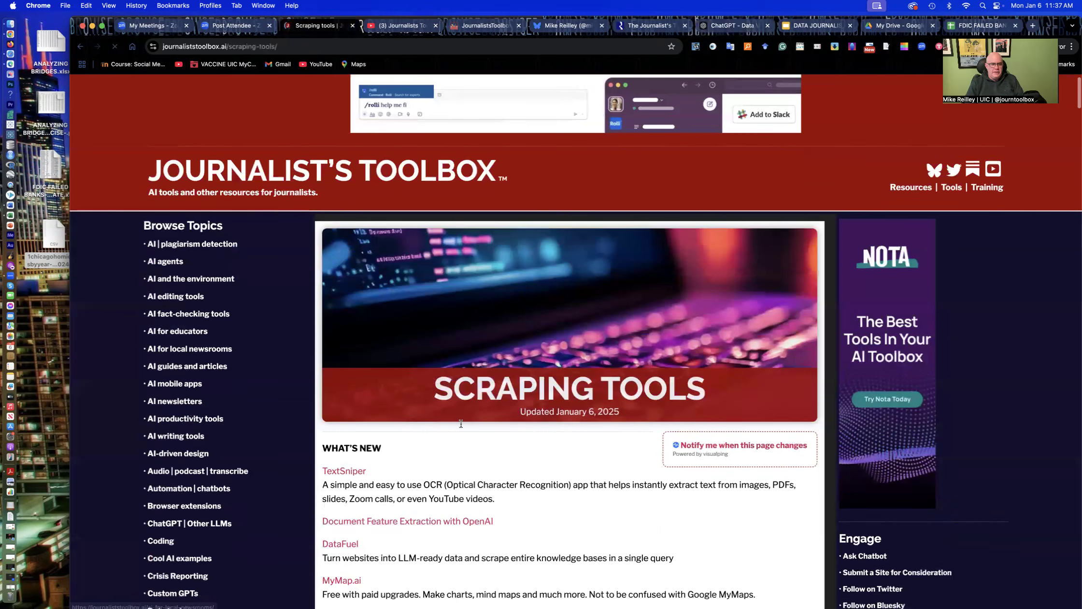
{"action": "scroll", "coordinate": [461, 424], "scroll_direction": "down", "scroll_amount": 8}
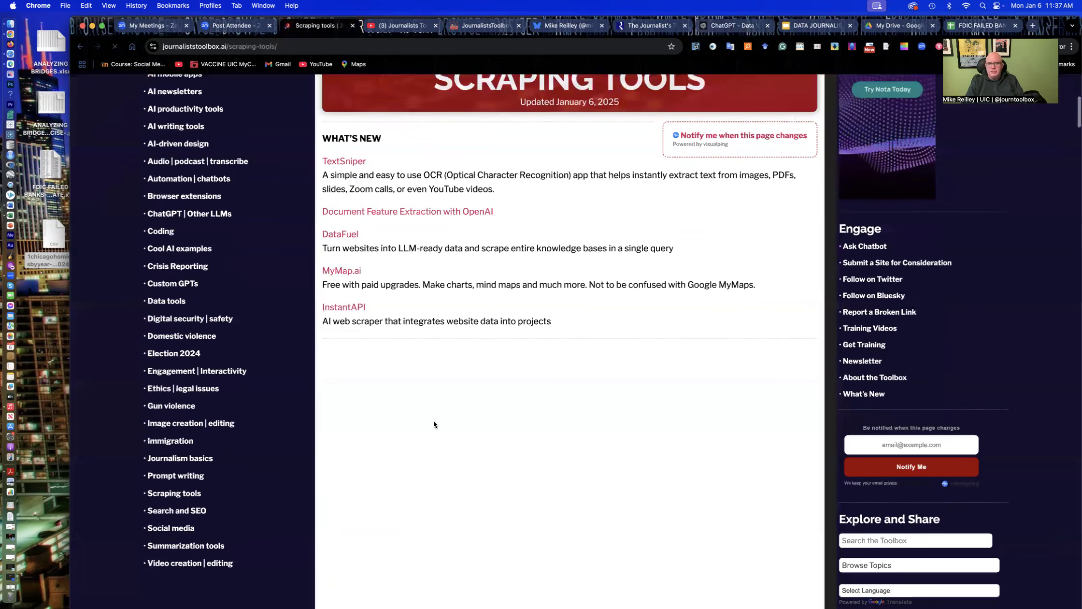
{"action": "scroll", "coordinate": [434, 424], "scroll_direction": "down", "scroll_amount": 7}
{"action": "scroll", "coordinate": [432, 425], "scroll_direction": "down", "scroll_amount": 3}
{"action": "scroll", "coordinate": [434, 424], "scroll_direction": "down", "scroll_amount": 8}
{"action": "scroll", "coordinate": [429, 419], "scroll_direction": "down", "scroll_amount": 7}
{"action": "scroll", "coordinate": [430, 418], "scroll_direction": "down", "scroll_amount": 10}
{"action": "scroll", "coordinate": [429, 422], "scroll_direction": "down", "scroll_amount": 10}
{"action": "scroll", "coordinate": [429, 422], "scroll_direction": "down", "scroll_amount": 9}
{"action": "scroll", "coordinate": [429, 418], "scroll_direction": "down", "scroll_amount": 4}
Examine the data scraping training videos embedded in the Scraping tools page.
{"action": "scroll", "coordinate": [428, 418], "scroll_direction": "up", "scroll_amount": 20}
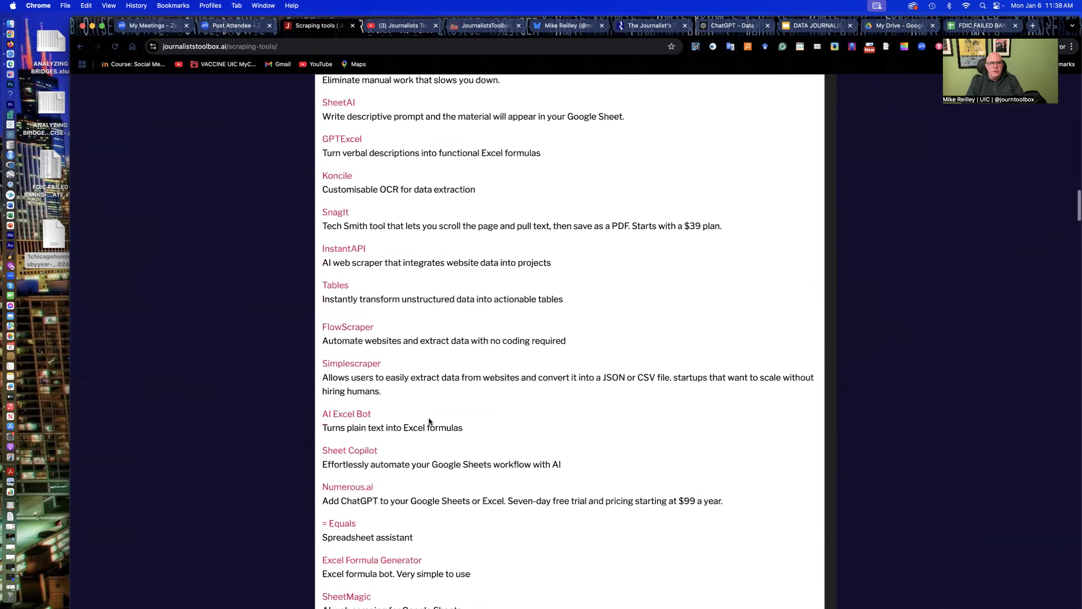
{"action": "scroll", "coordinate": [428, 417], "scroll_direction": "up", "scroll_amount": 12}
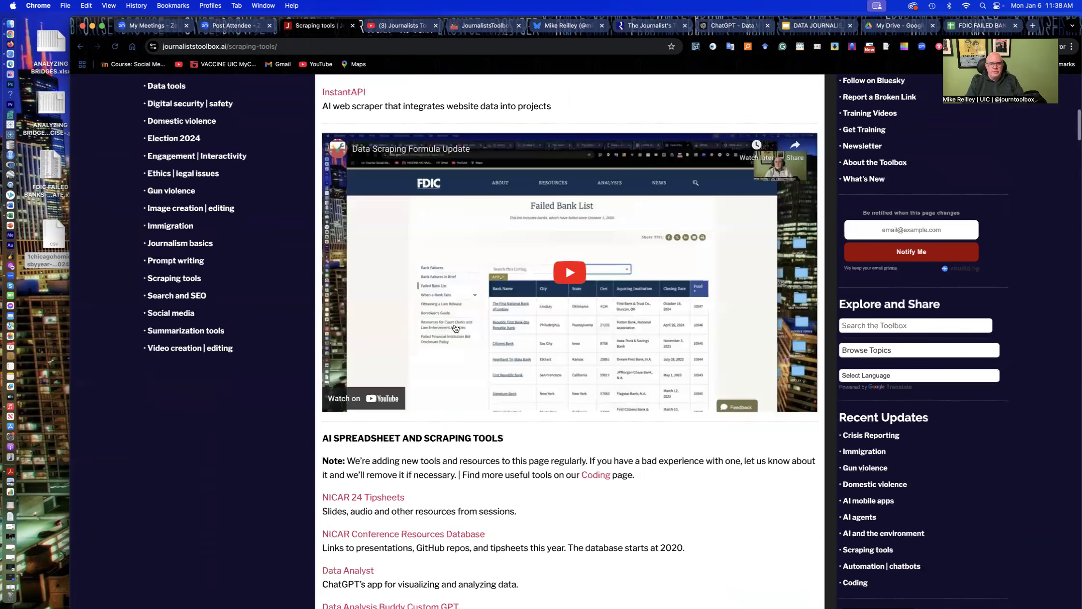
{"action": "scroll", "coordinate": [455, 328], "scroll_direction": "up", "scroll_amount": 3}
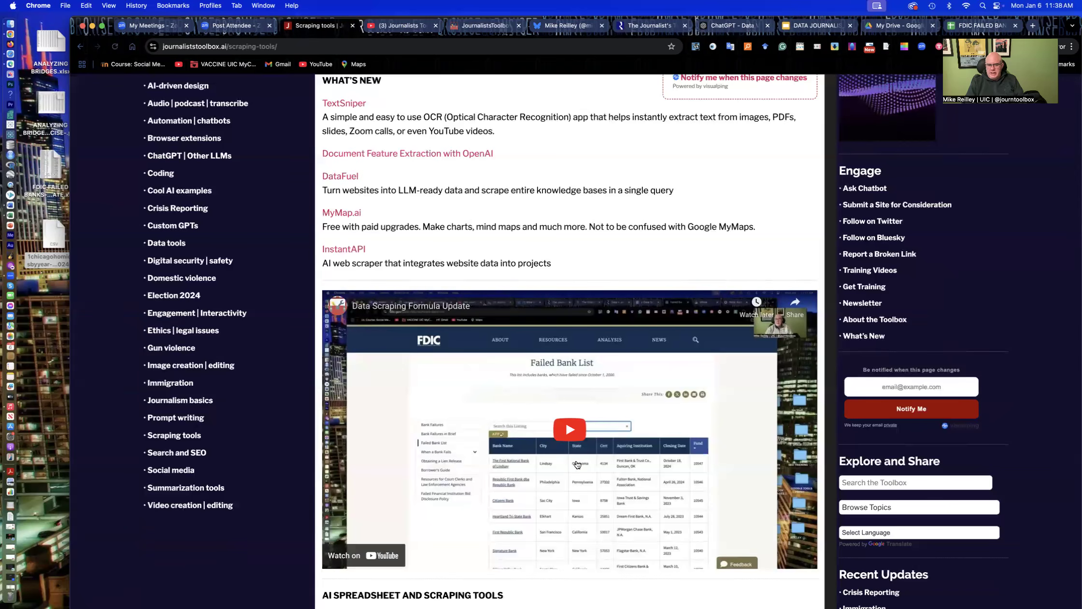
{"action": "scroll", "coordinate": [509, 455], "scroll_direction": "down", "scroll_amount": 16}
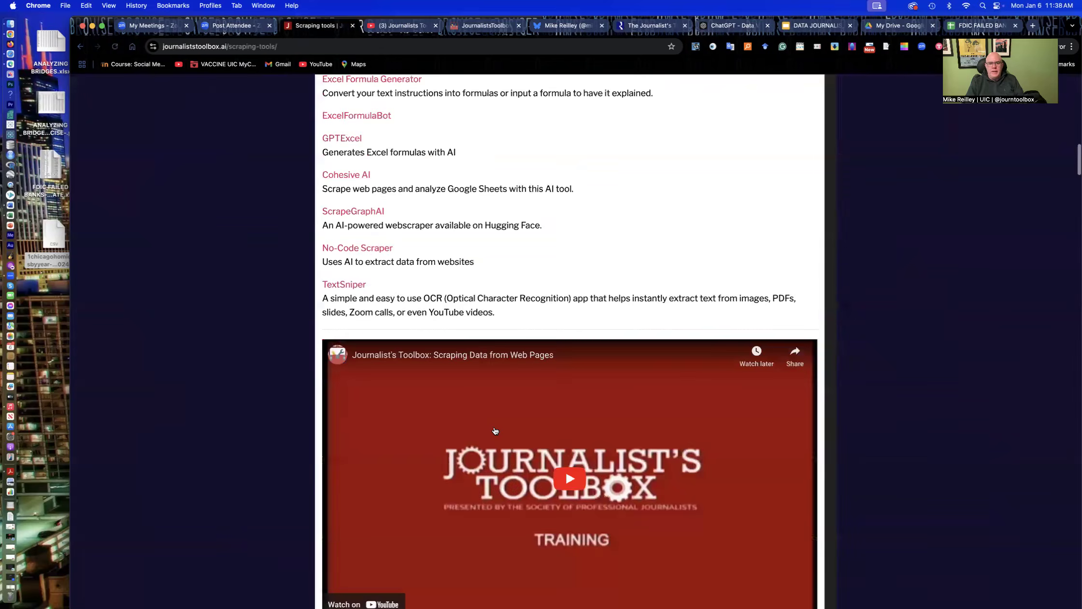
{"action": "scroll", "coordinate": [532, 339], "scroll_direction": "down", "scroll_amount": 5}
{"action": "scroll", "coordinate": [508, 295], "scroll_direction": "up", "scroll_amount": 3}
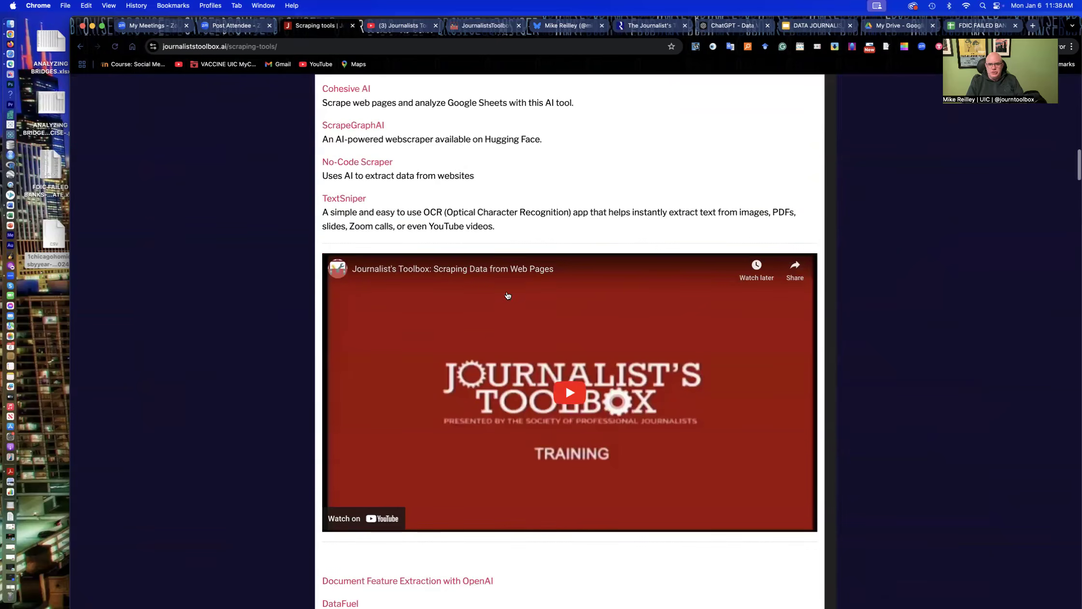
{"action": "scroll", "coordinate": [508, 295], "scroll_direction": "up", "scroll_amount": 15}
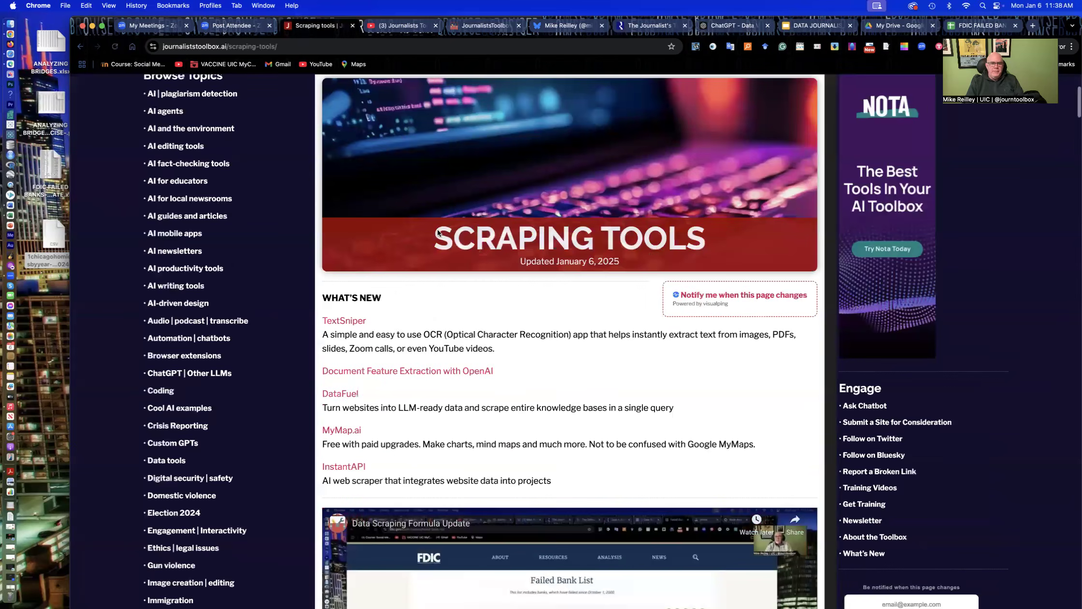
{"action": "scroll", "coordinate": [505, 293], "scroll_direction": "up", "scroll_amount": 5}
Return to the Journalist's Toolbox home page and look over its topic tiles and Engage links.
{"action": "left_click", "coordinate": [431, 214]}
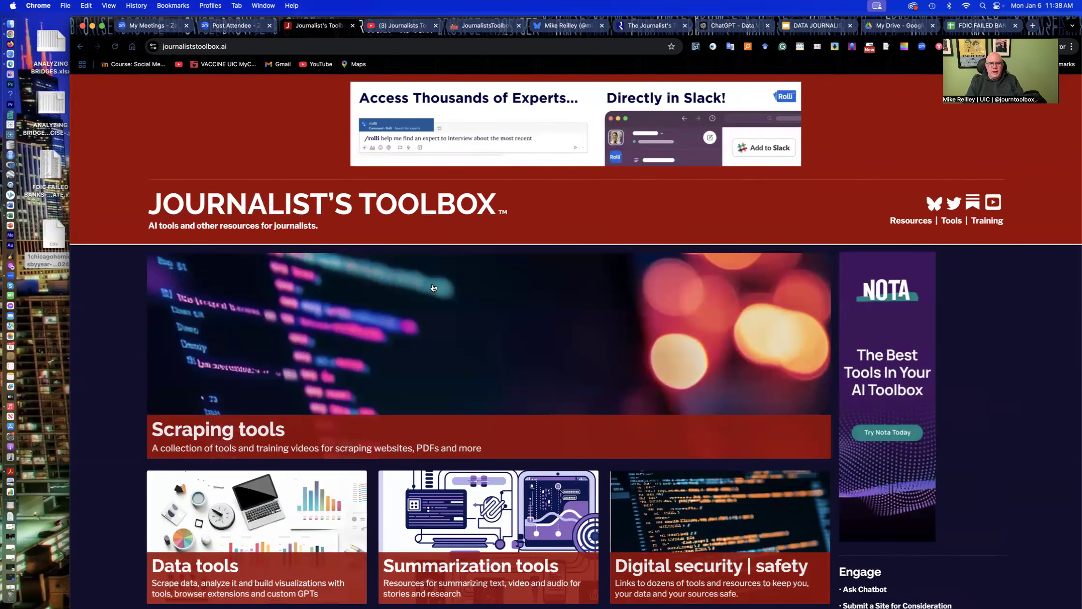
{"action": "scroll", "coordinate": [722, 507], "scroll_direction": "down", "scroll_amount": 1}
{"action": "scroll", "coordinate": [873, 448], "scroll_direction": "down", "scroll_amount": 5}
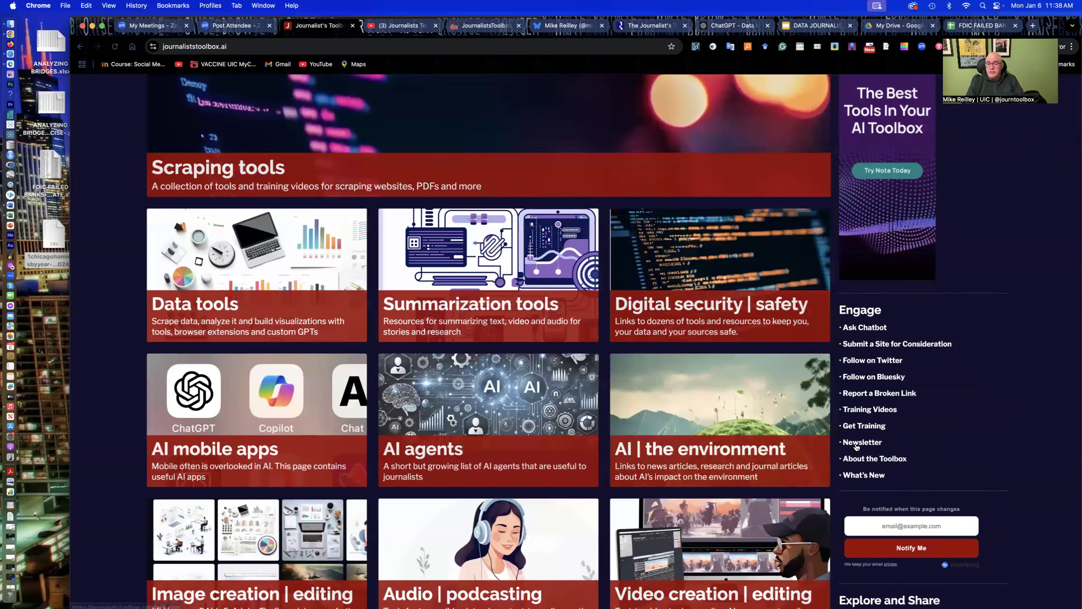
Browse the training videos on the Journalists Toolbox YouTube channel, from the latest uploads down to older ones.
{"action": "left_click", "coordinate": [379, 26]}
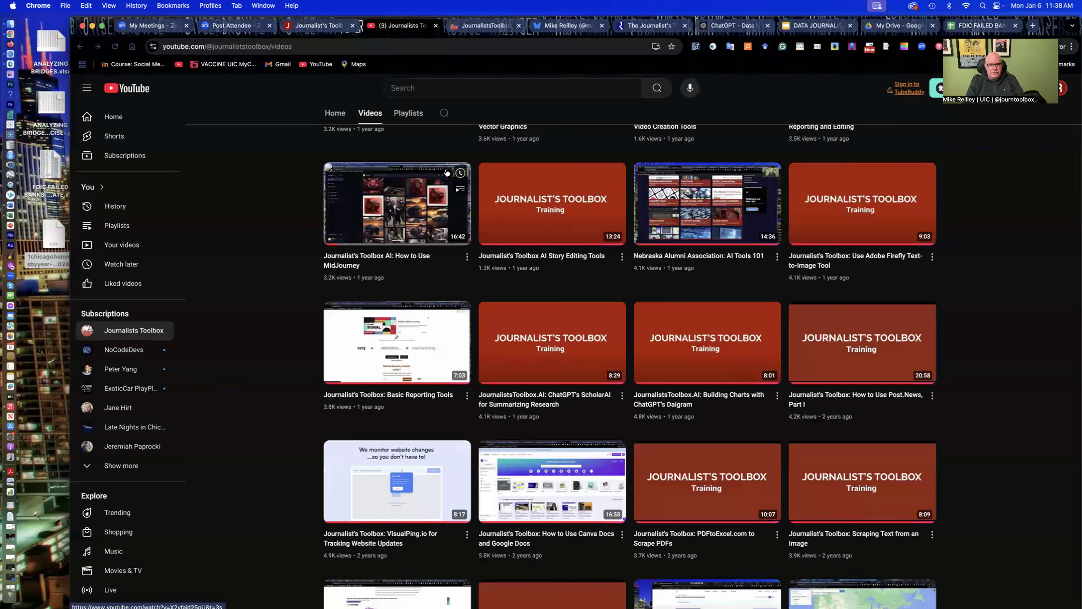
{"action": "scroll", "coordinate": [449, 179], "scroll_direction": "up", "scroll_amount": 2}
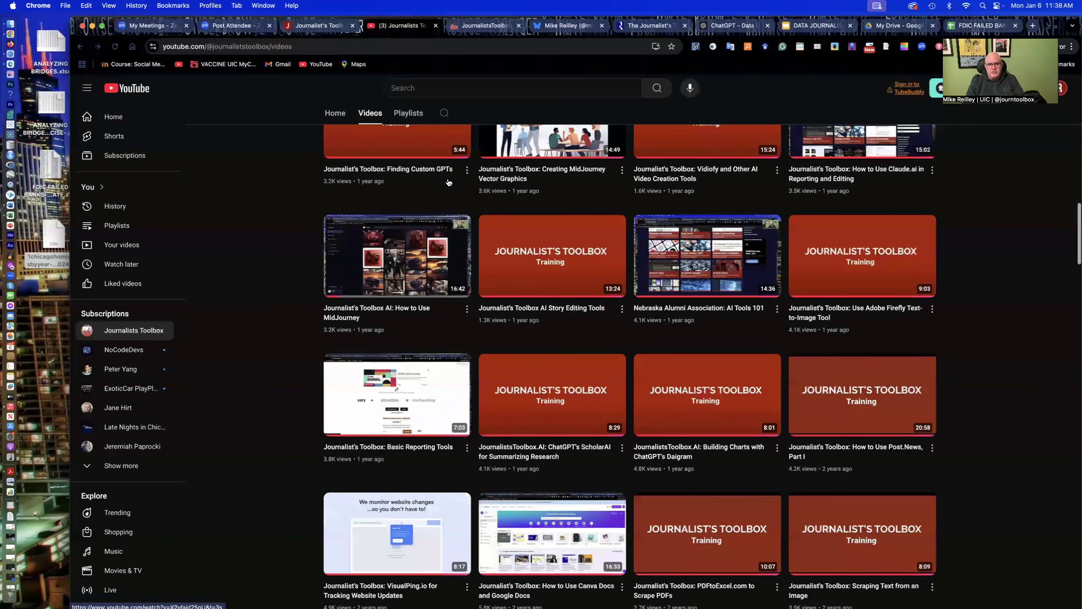
{"action": "scroll", "coordinate": [448, 182], "scroll_direction": "up", "scroll_amount": 8}
{"action": "scroll", "coordinate": [448, 182], "scroll_direction": "up", "scroll_amount": 12}
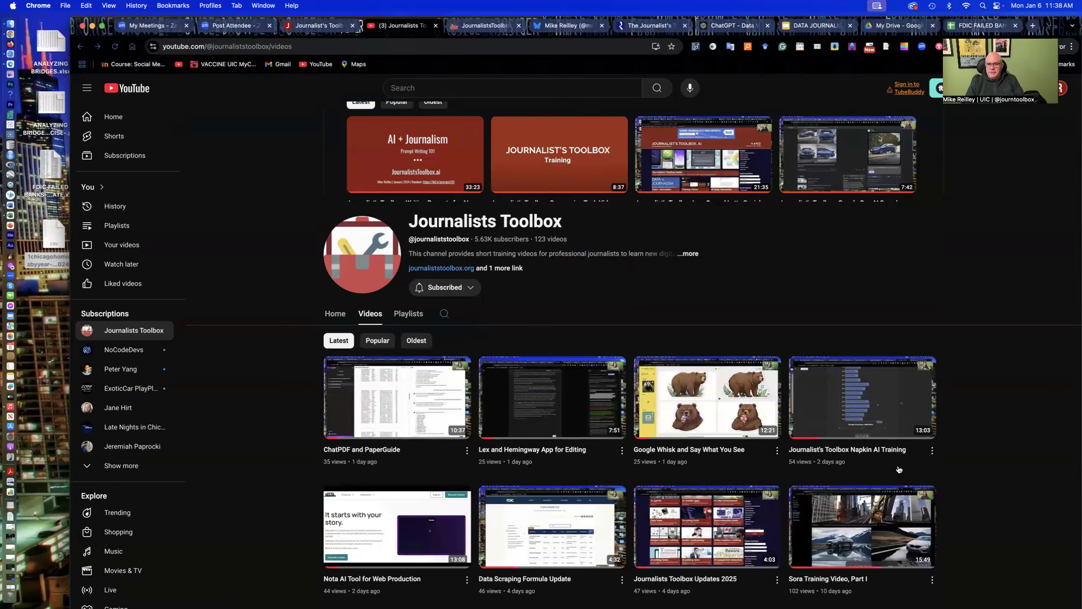
{"action": "scroll", "coordinate": [575, 440], "scroll_direction": "down", "scroll_amount": 2}
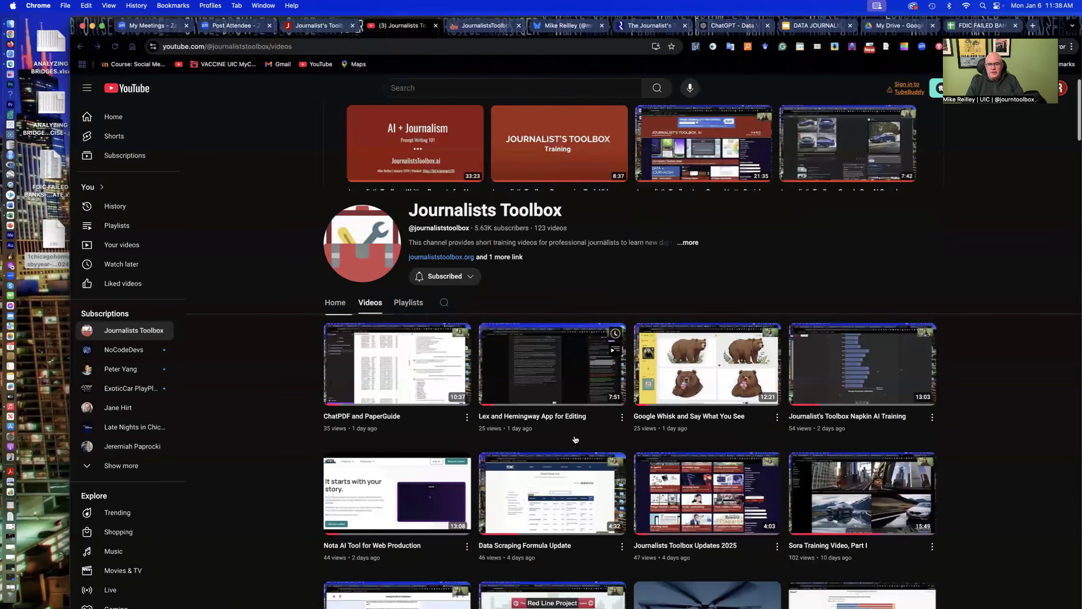
{"action": "scroll", "coordinate": [573, 439], "scroll_direction": "down", "scroll_amount": 15}
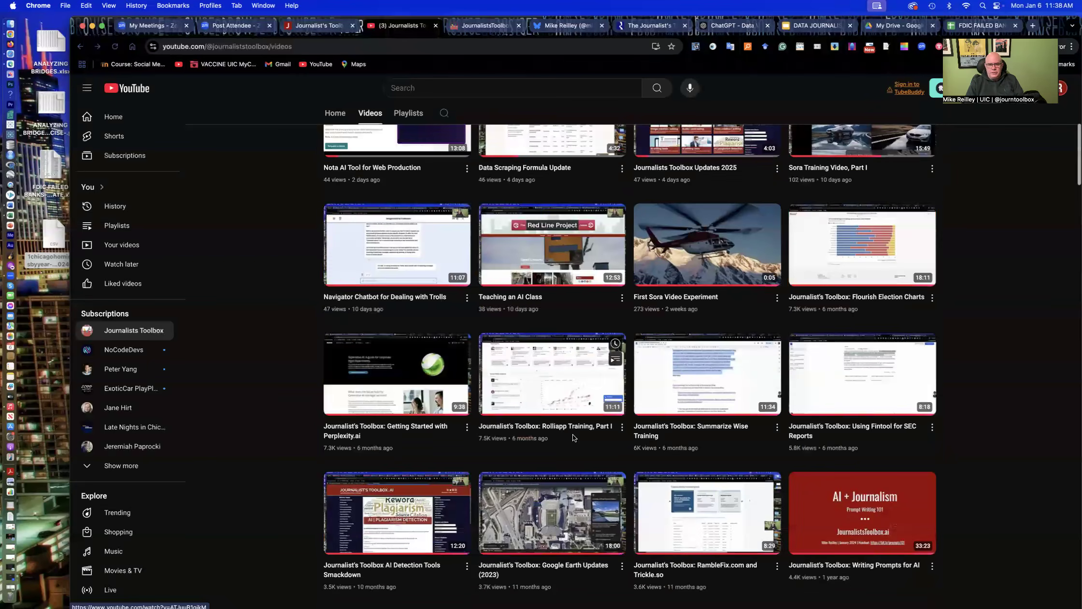
{"action": "scroll", "coordinate": [572, 438], "scroll_direction": "up", "scroll_amount": 4}
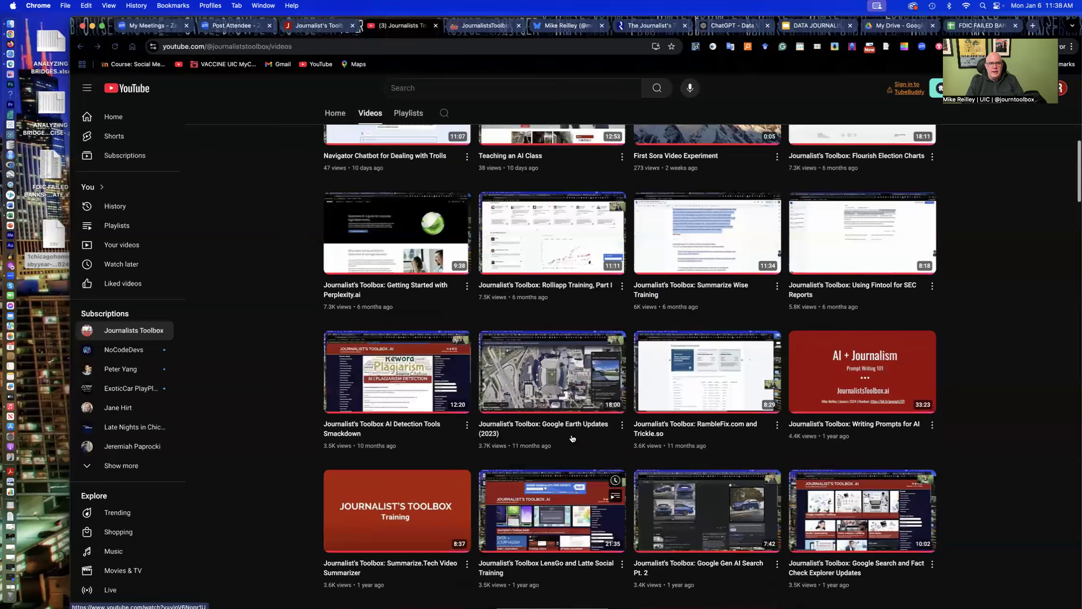
{"action": "scroll", "coordinate": [571, 440], "scroll_direction": "up", "scroll_amount": 6}
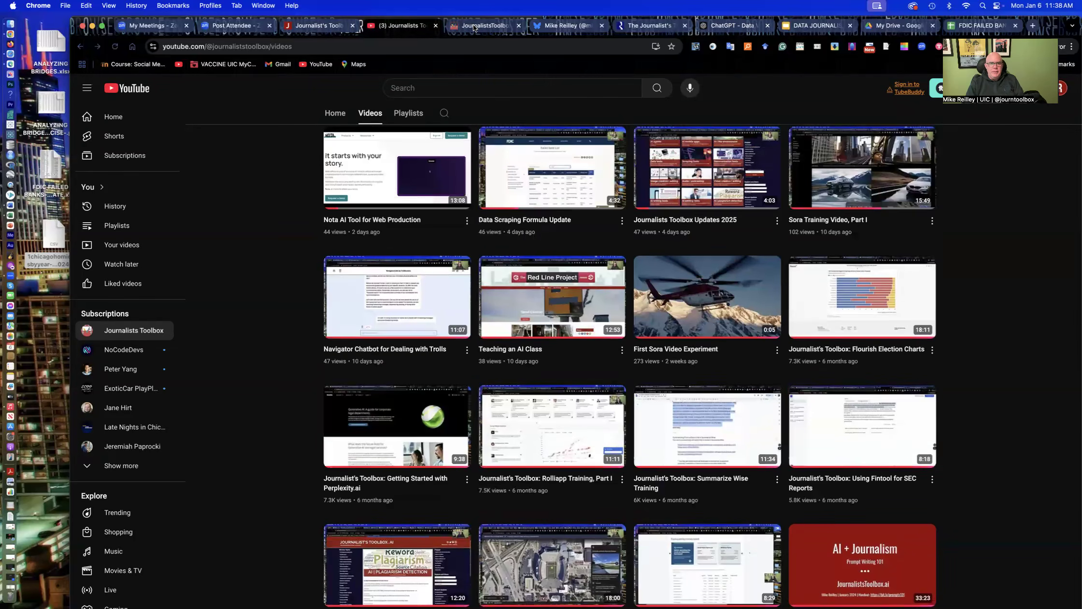
Open the "Sora's Arrival and the Year in Review" post in the JournalistsToolbox.ai Substack newsletter and read its introduction.
{"action": "left_click", "coordinate": [461, 25]}
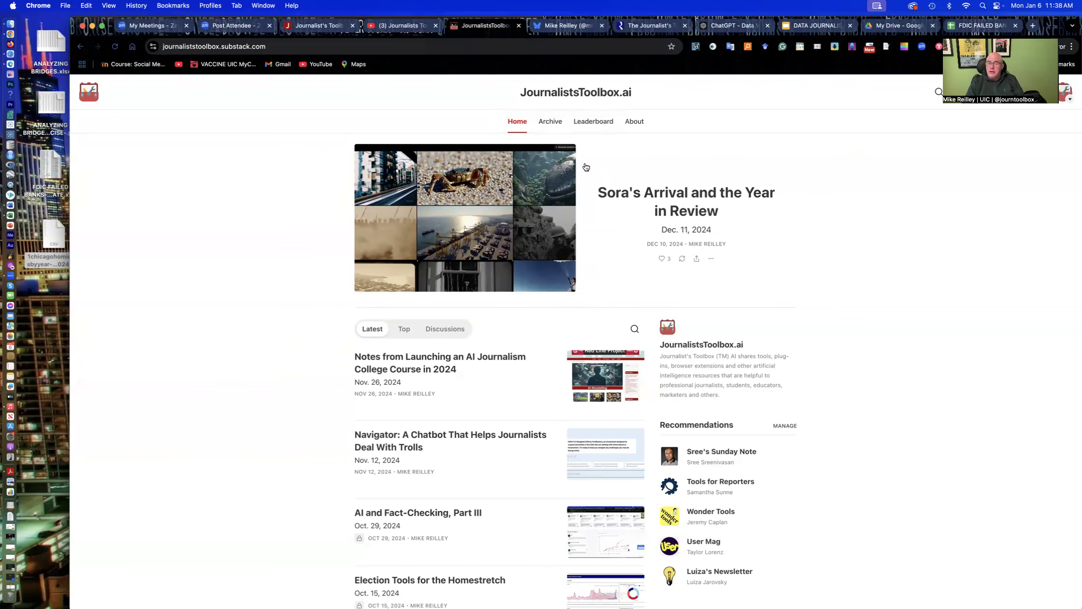
{"action": "left_click", "coordinate": [679, 195]}
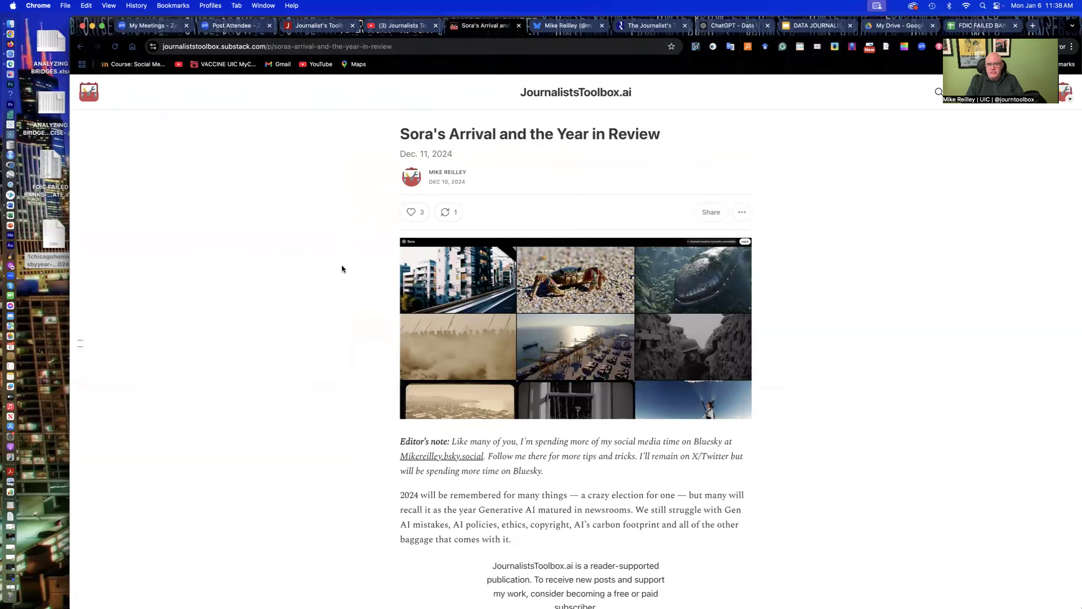
{"action": "scroll", "coordinate": [373, 262], "scroll_direction": "down", "scroll_amount": 5}
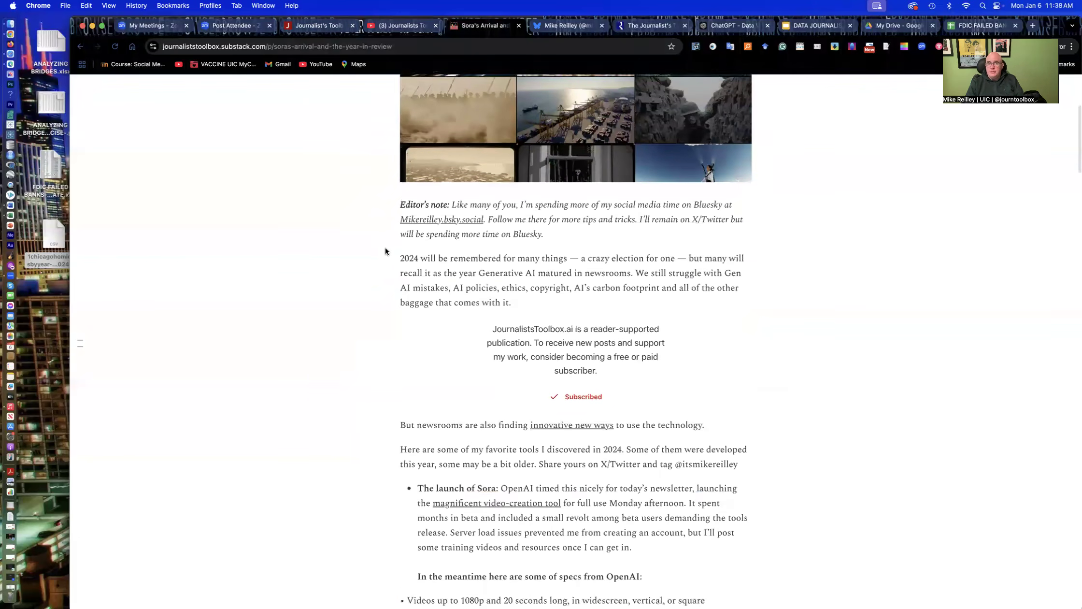
Read through the newsletter post's Sora specs, notable 2024 tools and "New in AI tools" section, then return to its headline.
{"action": "scroll", "coordinate": [385, 251], "scroll_direction": "down", "scroll_amount": 10}
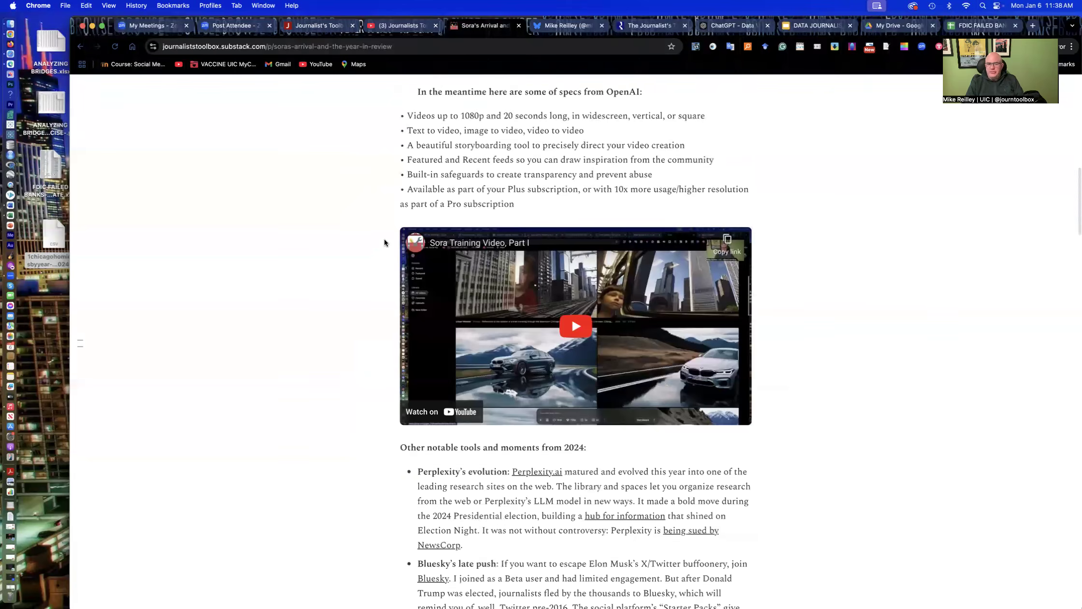
{"action": "scroll", "coordinate": [384, 242], "scroll_direction": "down", "scroll_amount": 8}
{"action": "scroll", "coordinate": [384, 243], "scroll_direction": "down", "scroll_amount": 15}
{"action": "scroll", "coordinate": [383, 243], "scroll_direction": "down", "scroll_amount": 20}
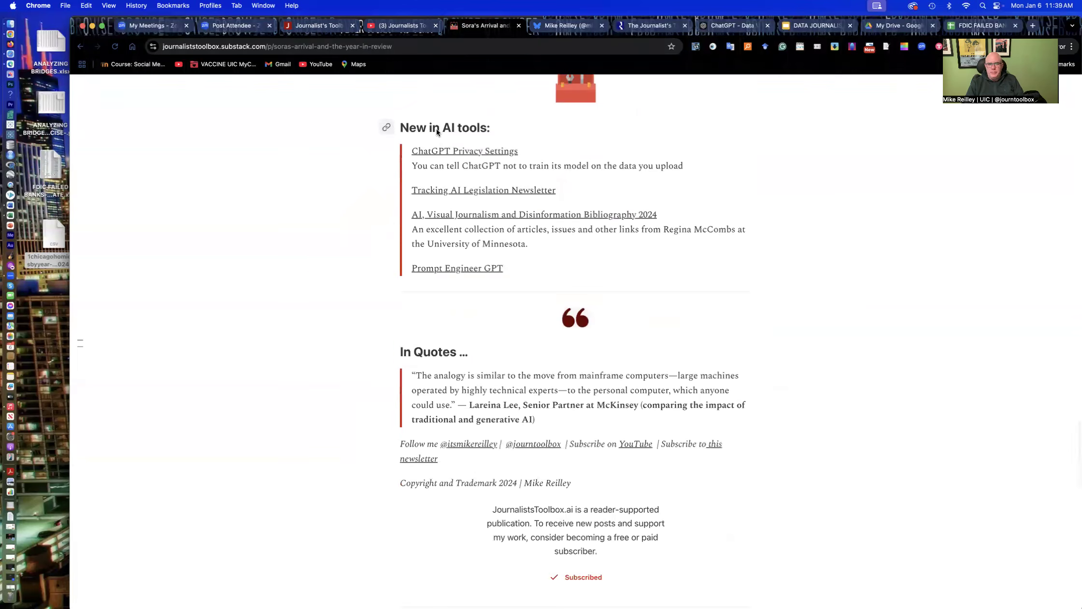
{"action": "scroll", "coordinate": [418, 263], "scroll_direction": "down", "scroll_amount": 2}
{"action": "scroll", "coordinate": [418, 261], "scroll_direction": "up", "scroll_amount": 14}
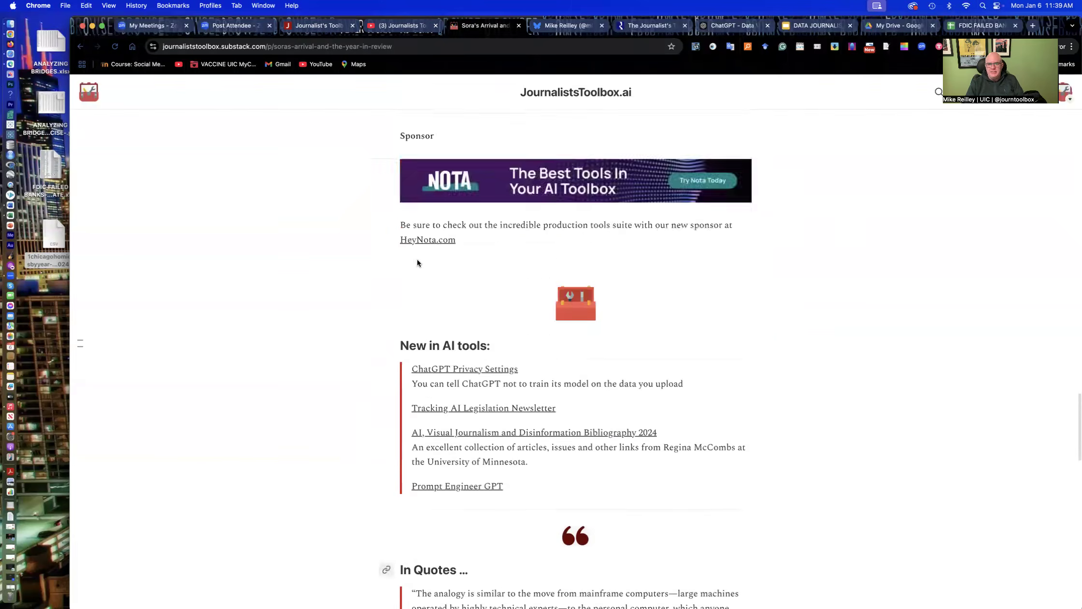
{"action": "scroll", "coordinate": [418, 264], "scroll_direction": "up", "scroll_amount": 20}
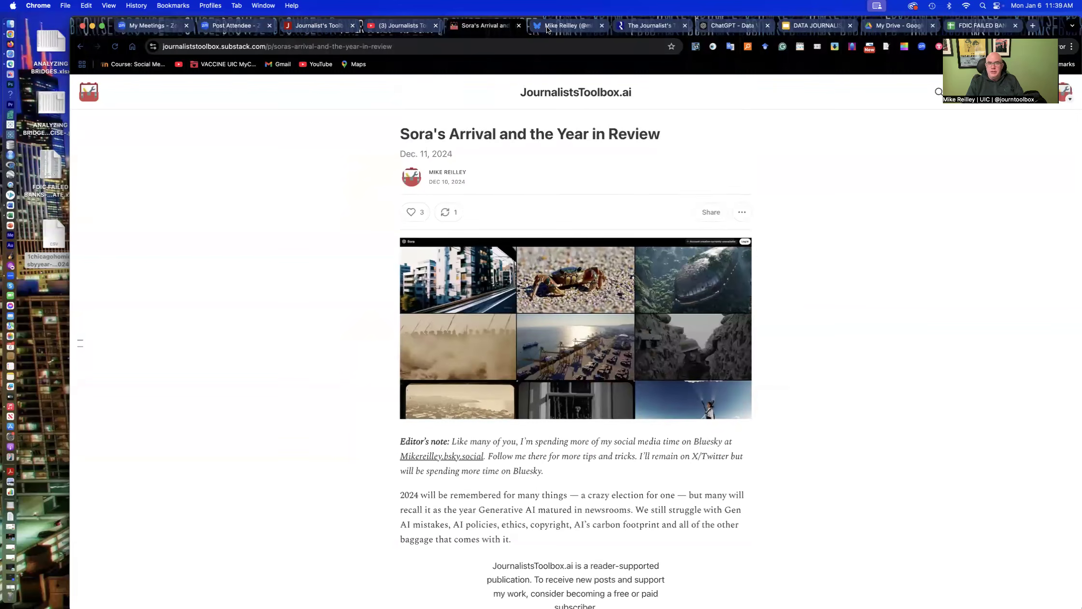
Look over the newsletter author's Bluesky profile and recent posts, and view the Routledge page for The Journalist's Toolbox book.
{"action": "left_click", "coordinate": [560, 26]}
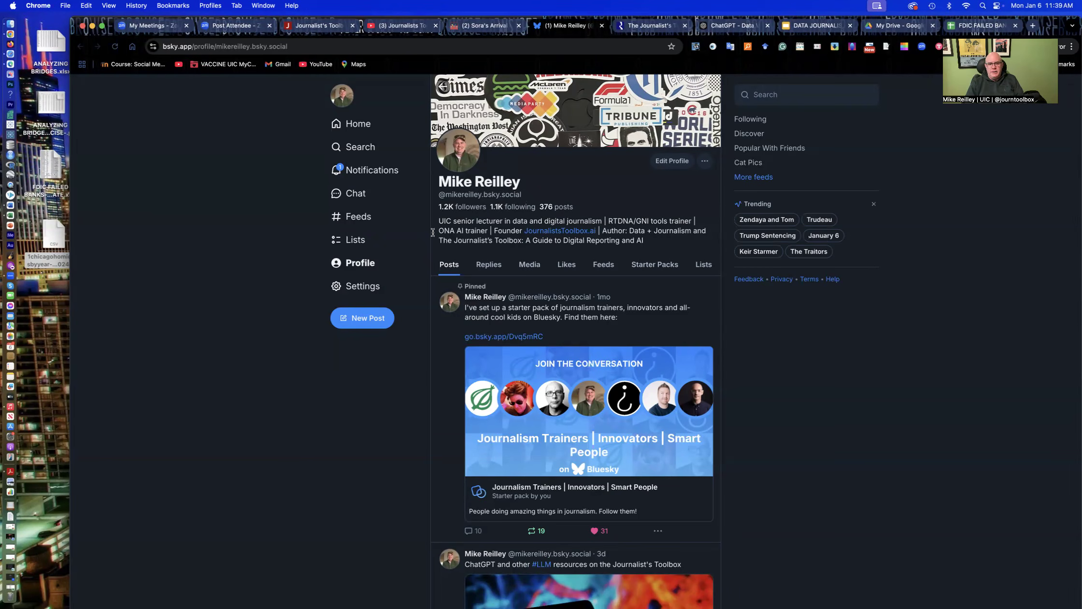
{"action": "scroll", "coordinate": [594, 312], "scroll_direction": "down", "scroll_amount": 2}
{"action": "scroll", "coordinate": [594, 313], "scroll_direction": "down", "scroll_amount": 15}
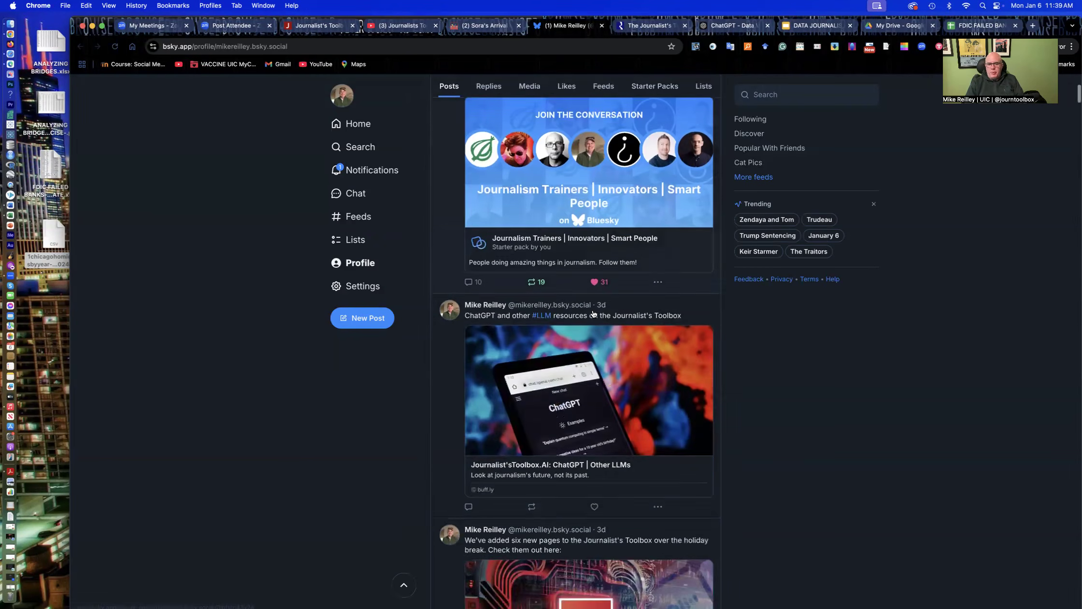
{"action": "scroll", "coordinate": [592, 312], "scroll_direction": "up", "scroll_amount": 15}
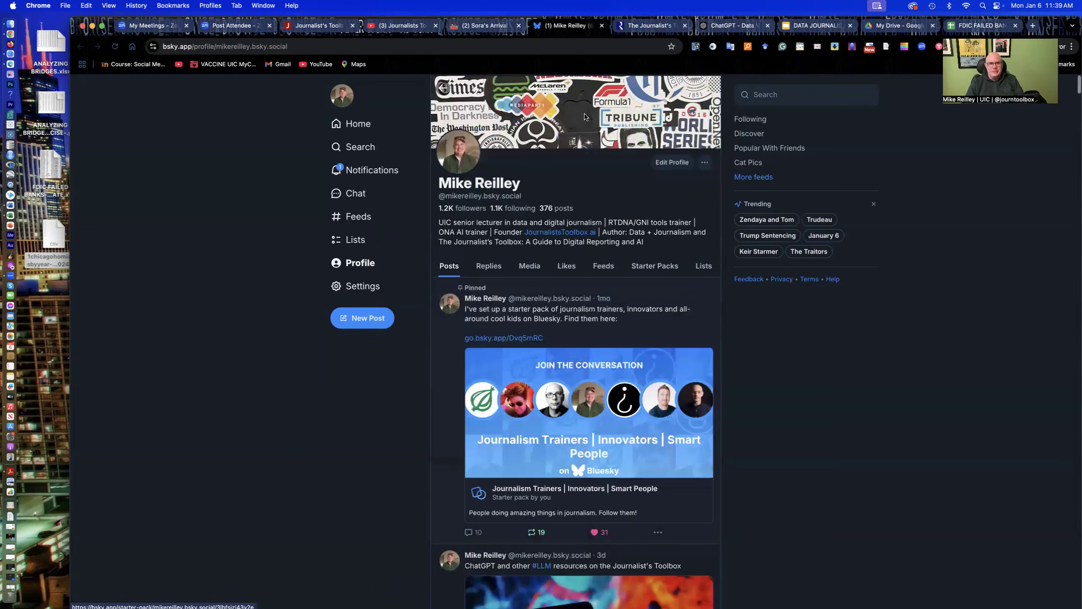
{"action": "left_click", "coordinate": [649, 27]}
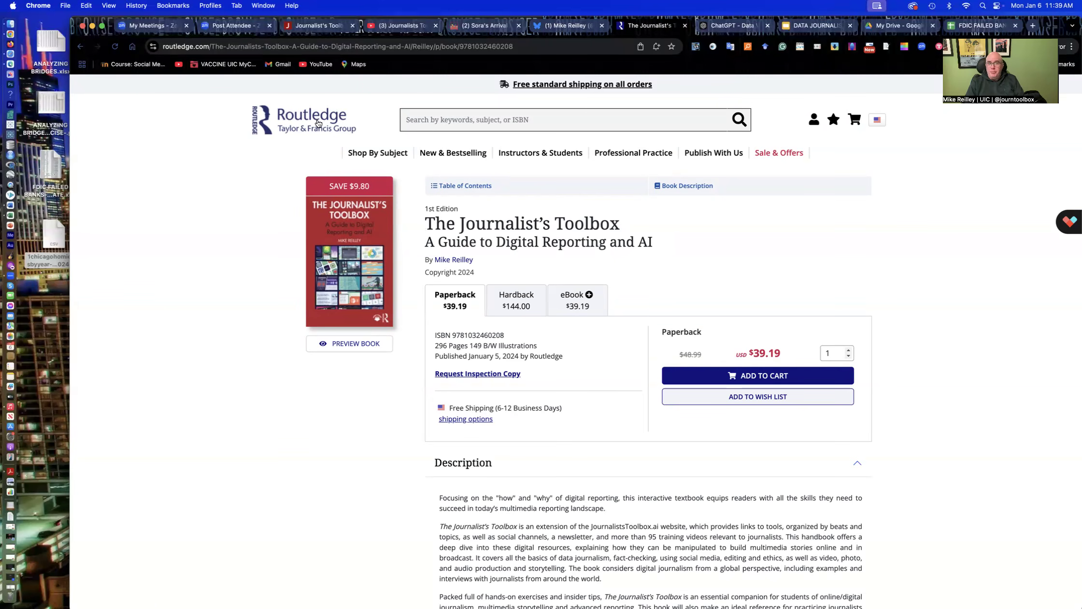
{"action": "left_click", "coordinate": [427, 119]}
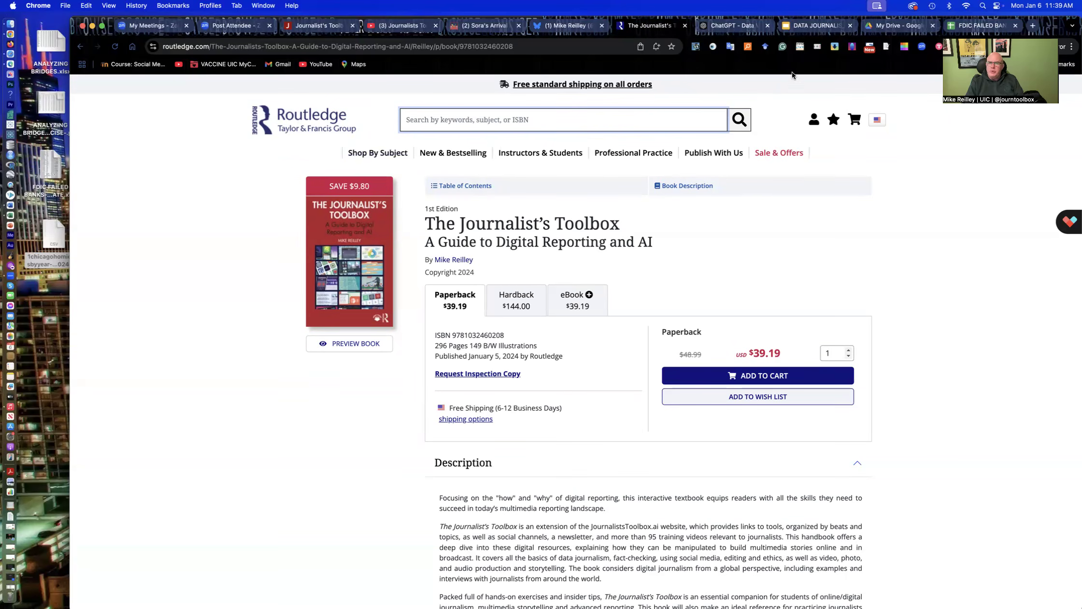
Return to ChatGPT, open the Data Analyst GPT in place of Data Visualization Expert, and highlight its title.
{"action": "left_click", "coordinate": [739, 31]}
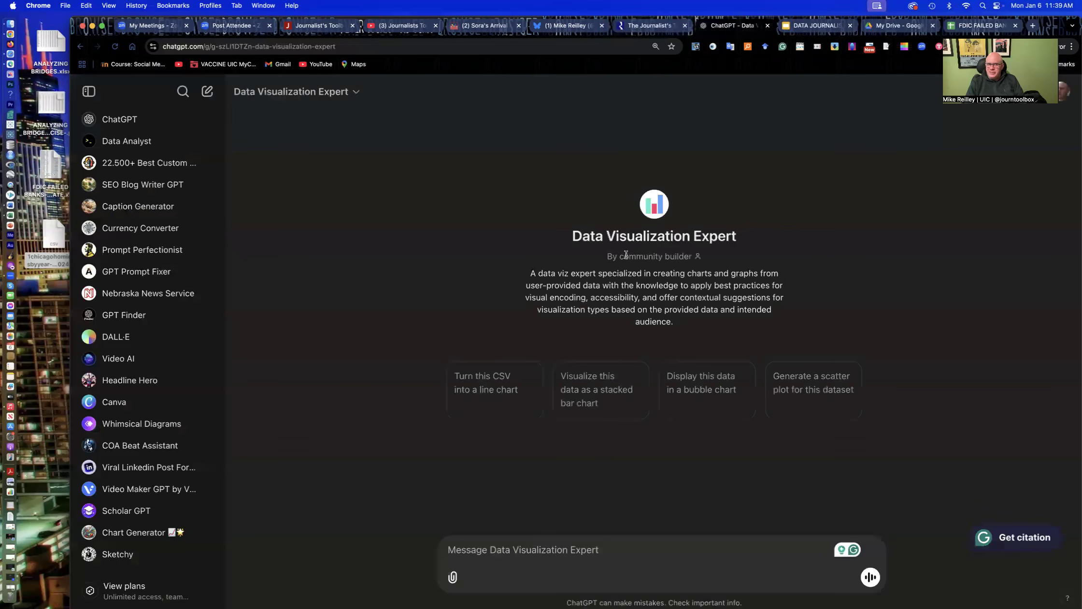
{"action": "left_click", "coordinate": [131, 146]}
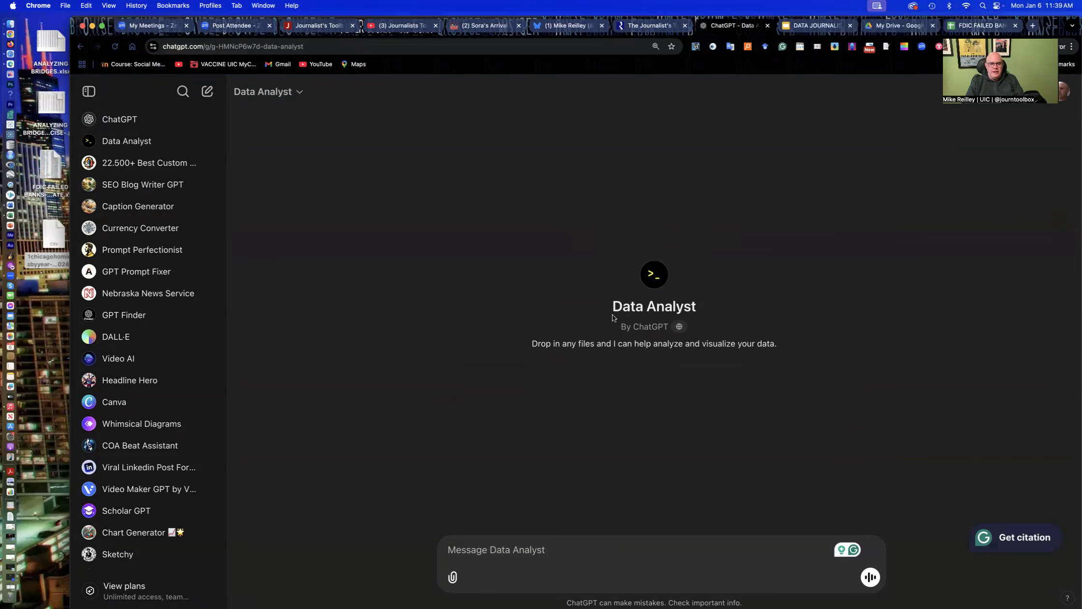
{"action": "left_click_drag", "start_coordinate": [614, 305], "coordinate": [678, 318]}
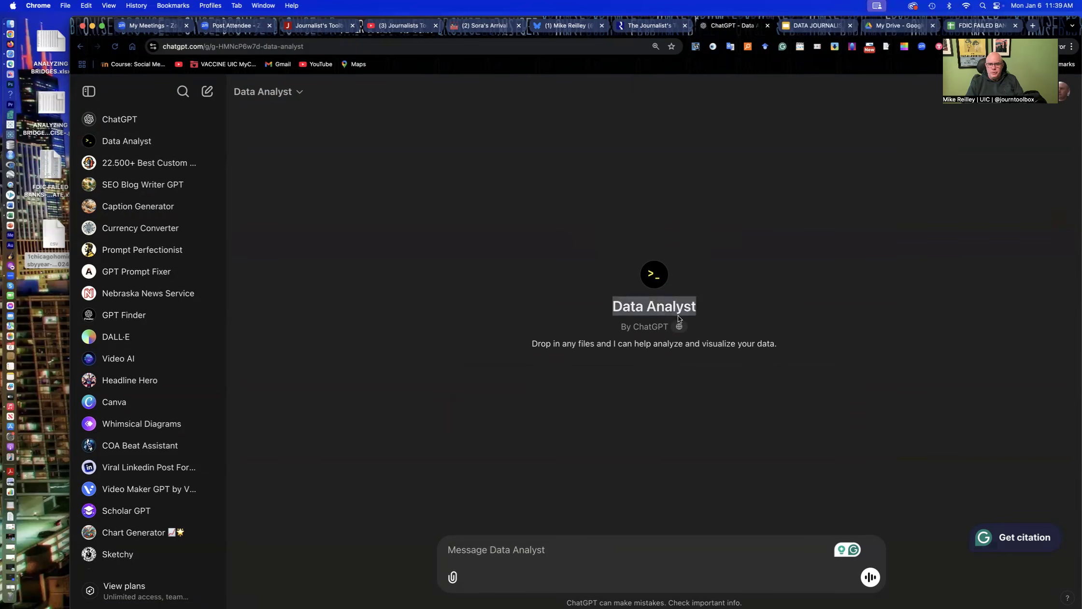